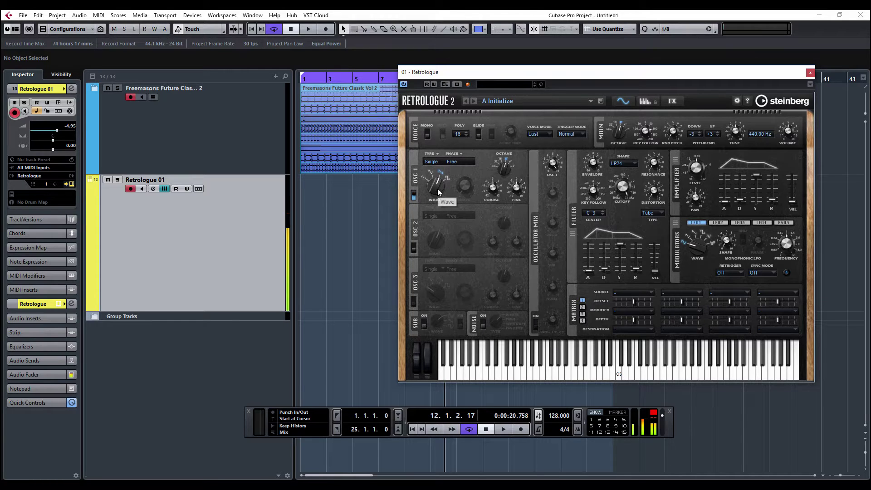
Enable oscillator 2, lower its octave and change its waveform.
left_click(412, 248)
left_click(413, 247)
left_click(413, 248)
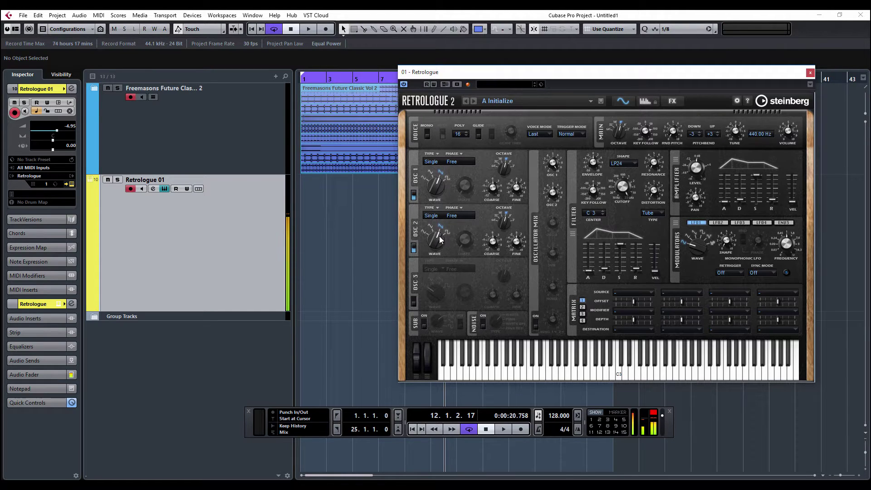
left_click_drag(502, 227, 502, 235)
left_click_drag(436, 253, 440, 269)
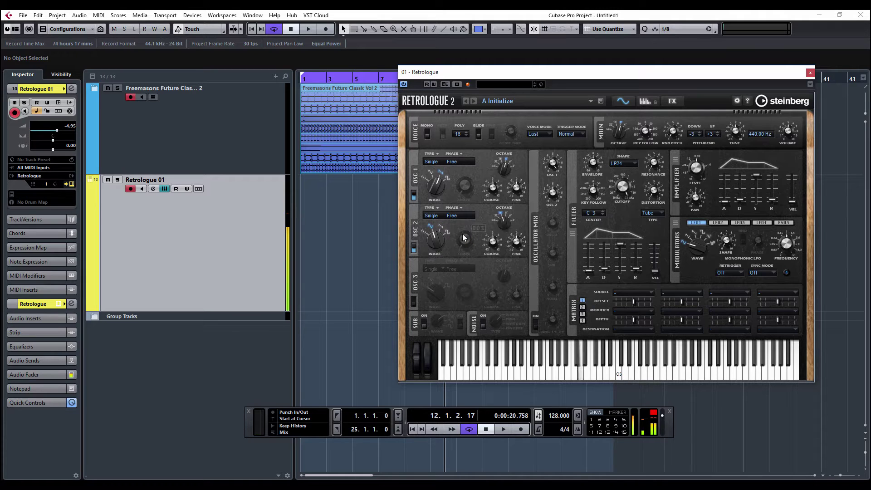
Set oscillator 1's type to Multi with a voice number of 2.7 and a detune of 10 cent.
left_click(434, 163)
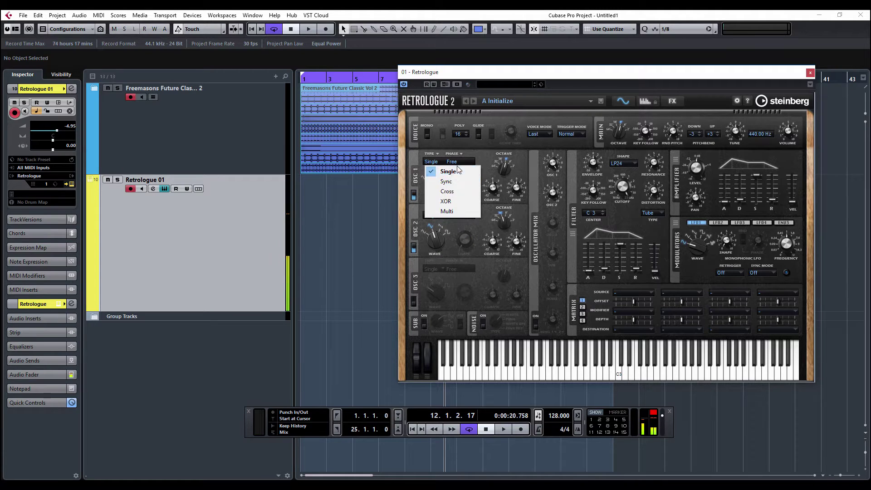
left_click(433, 210)
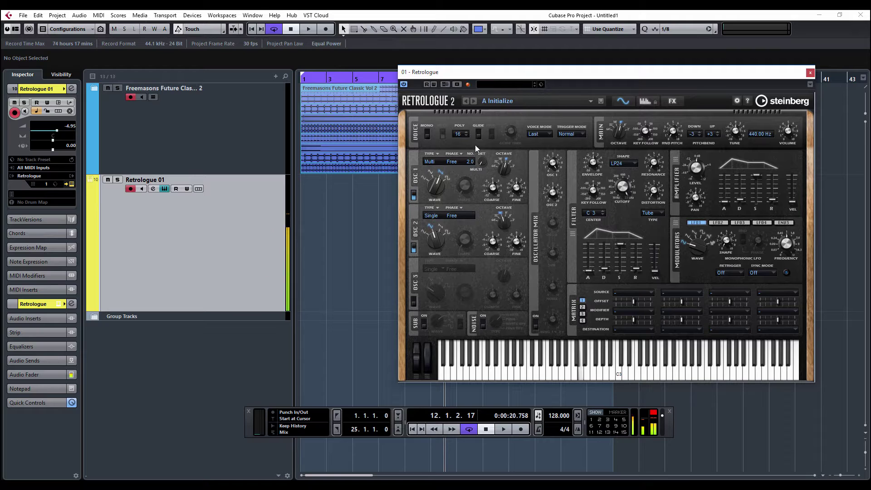
mouse_move(482, 162)
left_click_drag(484, 144, 483, 153)
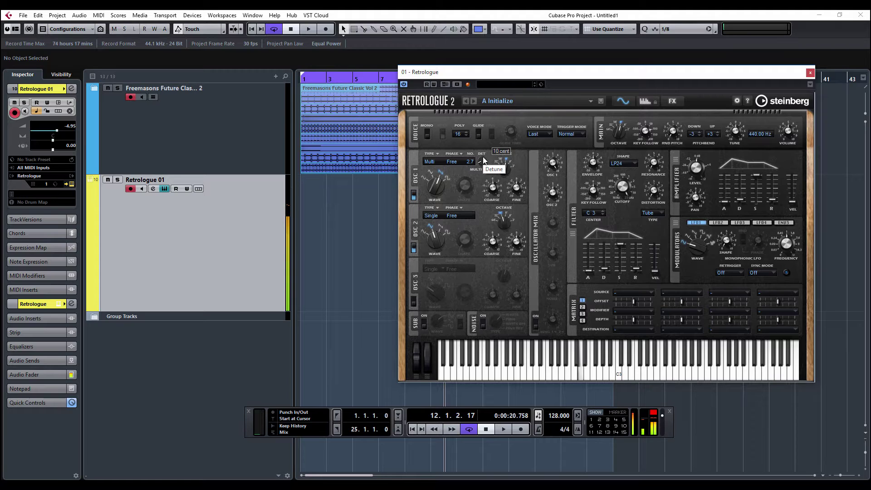
Shape the amplifier envelope by adjusting the decay, lowering the sustain and raising the release.
mouse_move(740, 208)
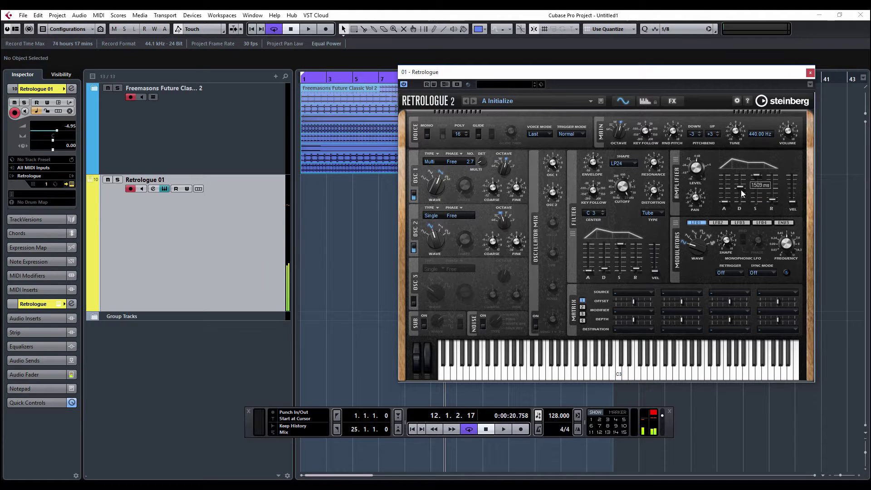
left_click_drag(756, 175, 774, 198)
mouse_move(756, 195)
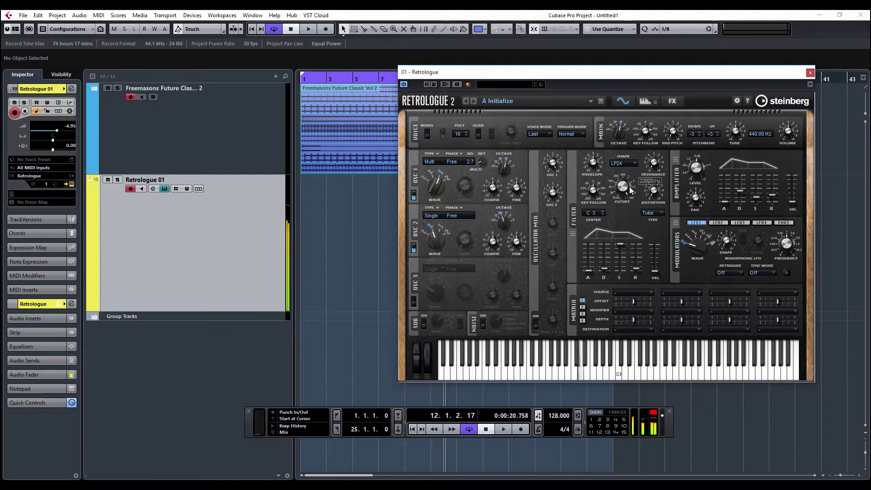
Set the filter shape to LP18 and lower the filter cutoff.
mouse_move(624, 184)
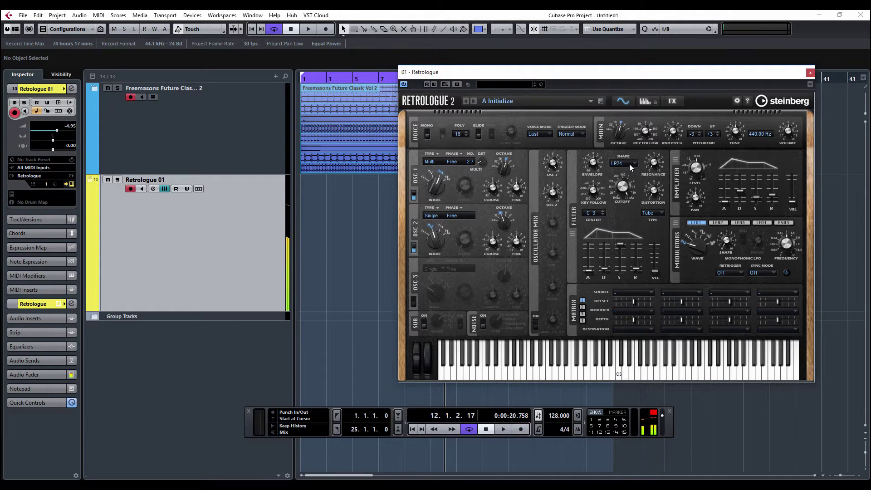
left_click(629, 164)
left_click(634, 184)
left_click_drag(623, 186, 621, 229)
Lengthen the filter envelope's decay and lower its sustain, and fine-tune the filter's cutoff and resonance.
left_click_drag(605, 267, 610, 250)
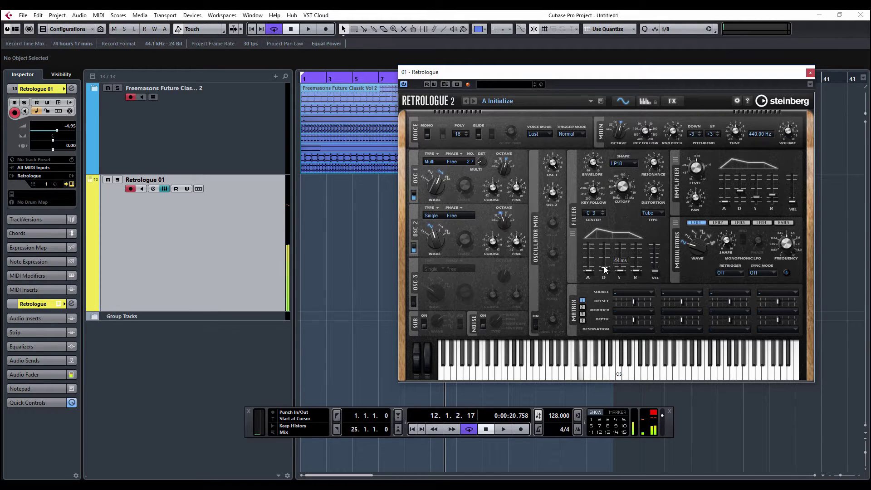
mouse_move(604, 266)
left_mouse_down()
mouse_move(602, 257)
mouse_move(619, 270)
left_mouse_up()
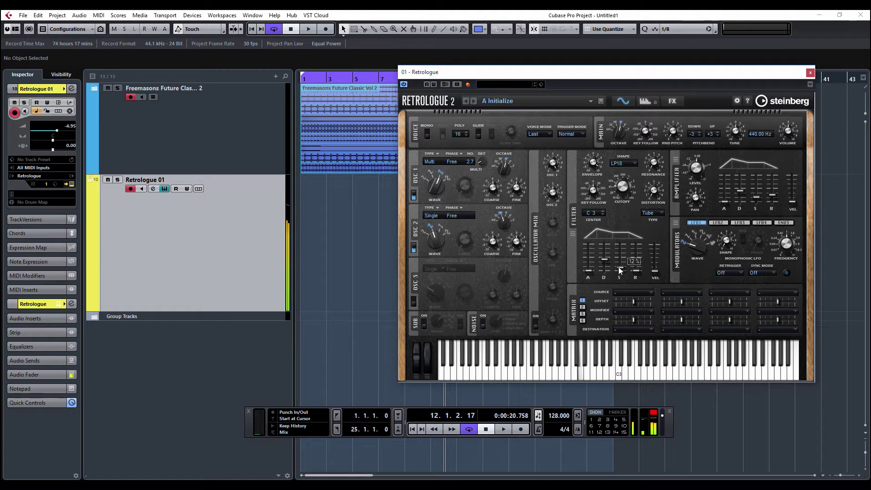
mouse_move(616, 192)
left_mouse_down()
mouse_move(616, 210)
mouse_move(630, 167)
mouse_move(625, 220)
mouse_move(630, 200)
left_mouse_up()
left_click_drag(656, 151, 654, 182)
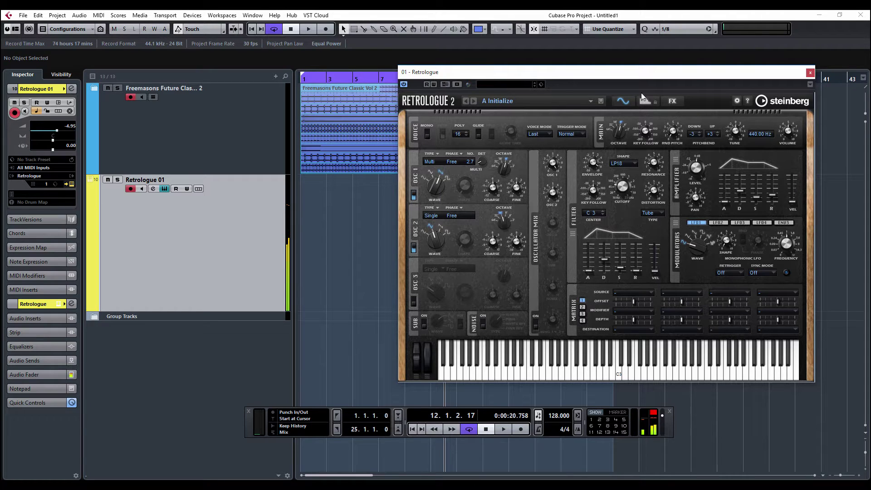
Enable the Resonator, Equalizer, Phaser, Mod FX, Delay and Reverb in Retrologue's effects chain.
left_click(673, 100)
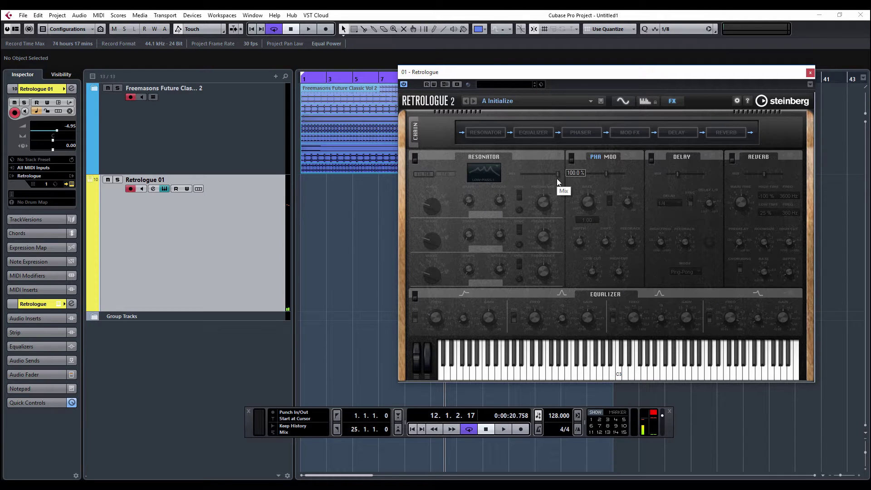
left_click(485, 133)
left_click(533, 133)
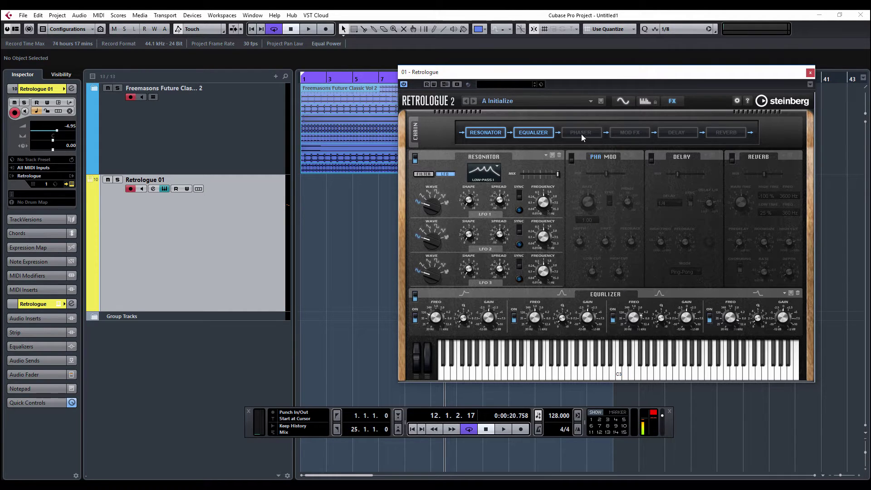
left_click(581, 134)
left_click(685, 134)
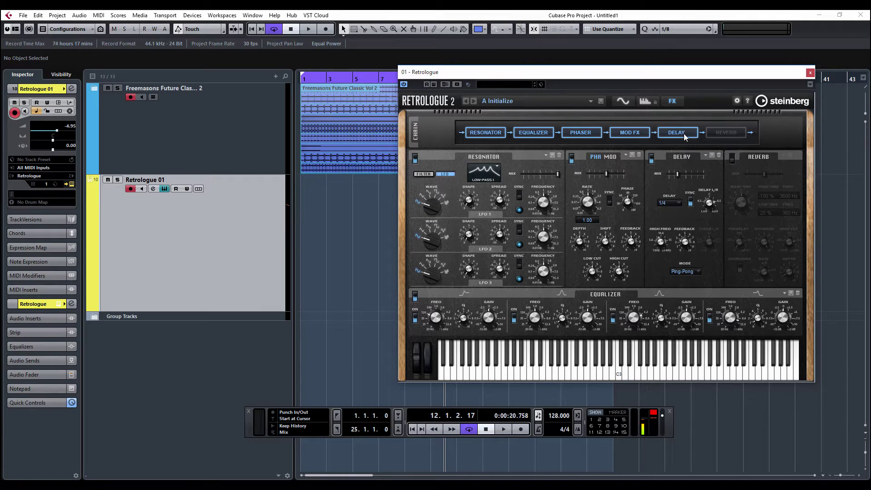
left_click(717, 136)
Switch off the Resonator, Equalizer, Phaser and Mod FX, leaving only Delay and Reverb enabled.
left_click(499, 135)
left_click(535, 135)
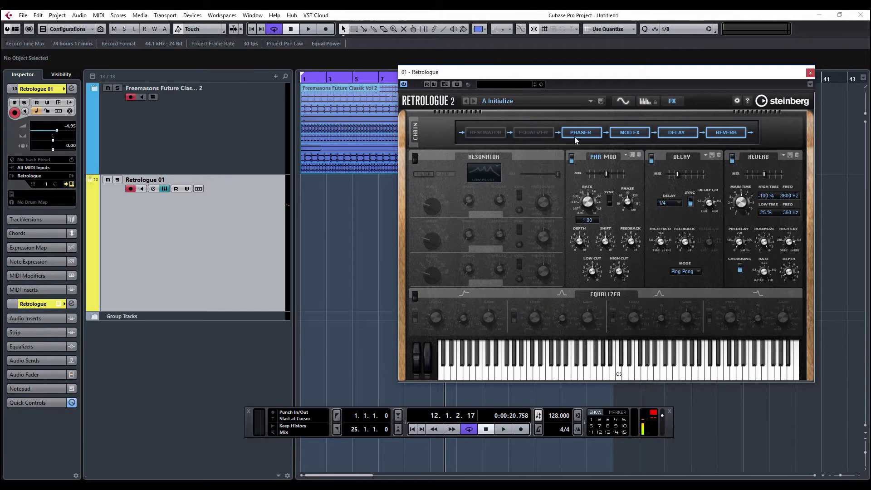
left_click(580, 136)
left_click(632, 136)
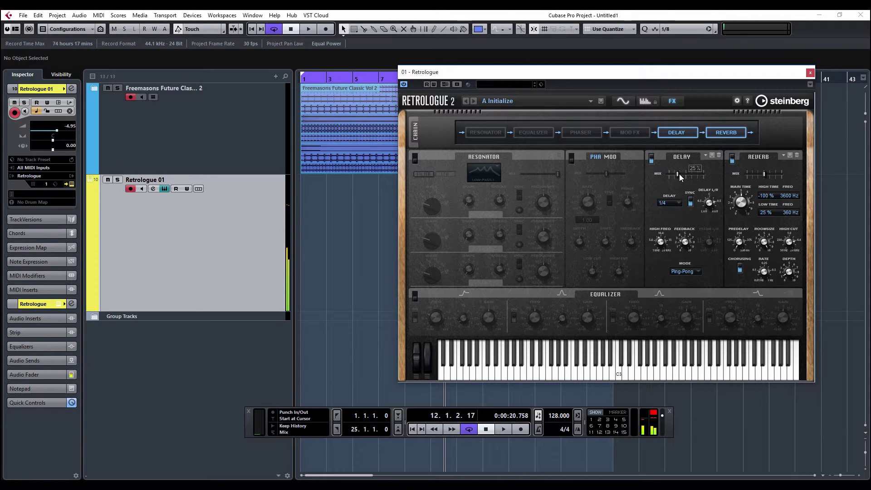
Set the delay time to 1/8 with a mix of about 8 % and reduce the reverb mix.
left_click_drag(679, 173, 675, 173)
left_click(668, 203)
left_click(693, 271)
left_click_drag(763, 172, 755, 174)
mouse_move(673, 173)
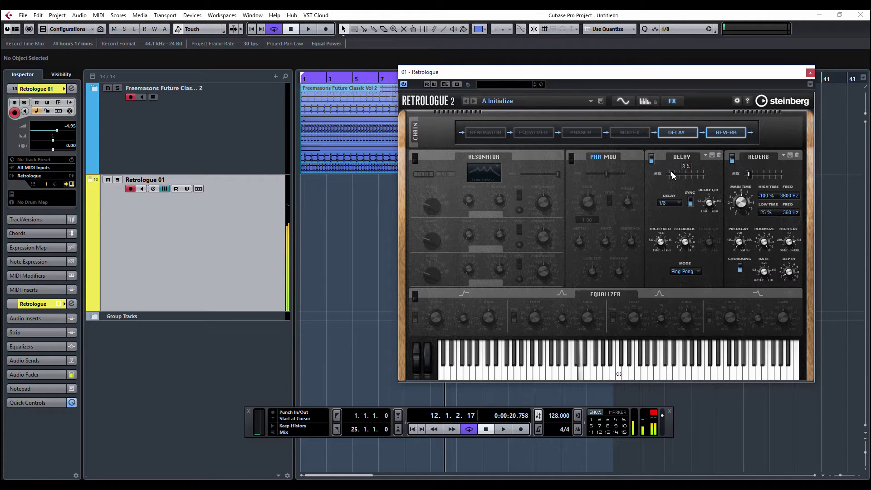
Turn on Retrologue's arpeggiator and load the Dance Arp 04 phrase.
left_click(644, 102)
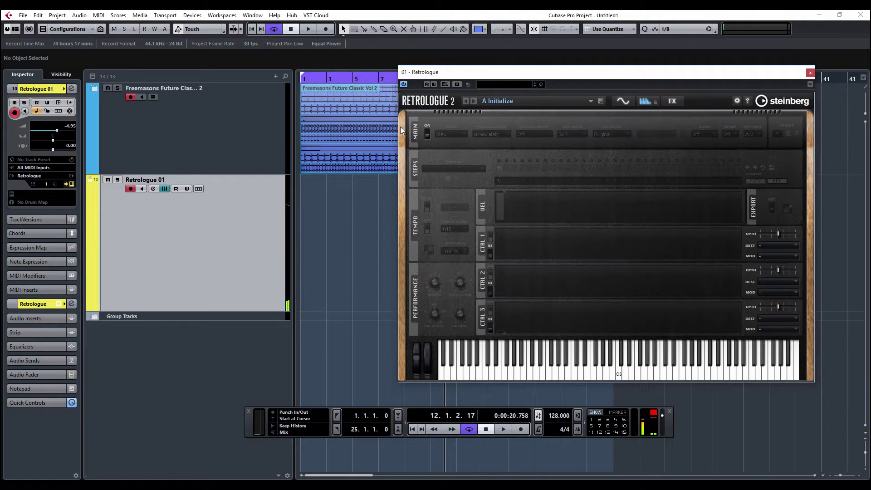
left_click(427, 133)
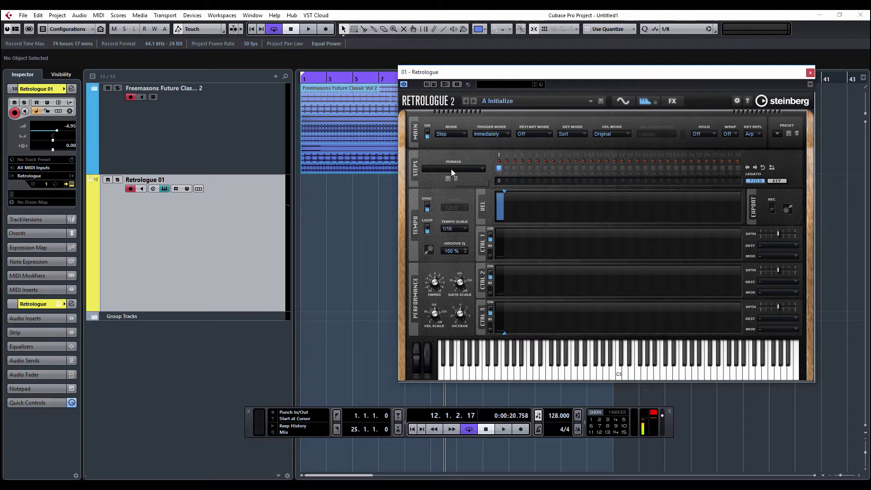
left_click(481, 171)
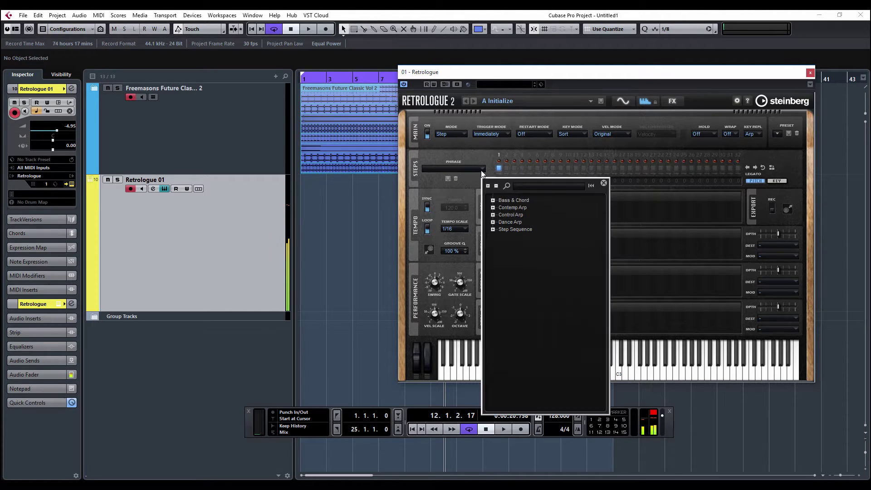
left_click(493, 222)
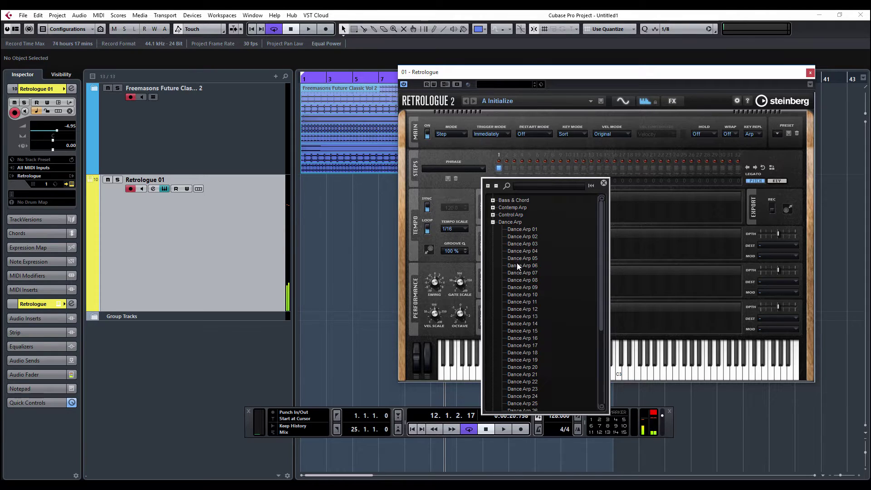
double_click(521, 249)
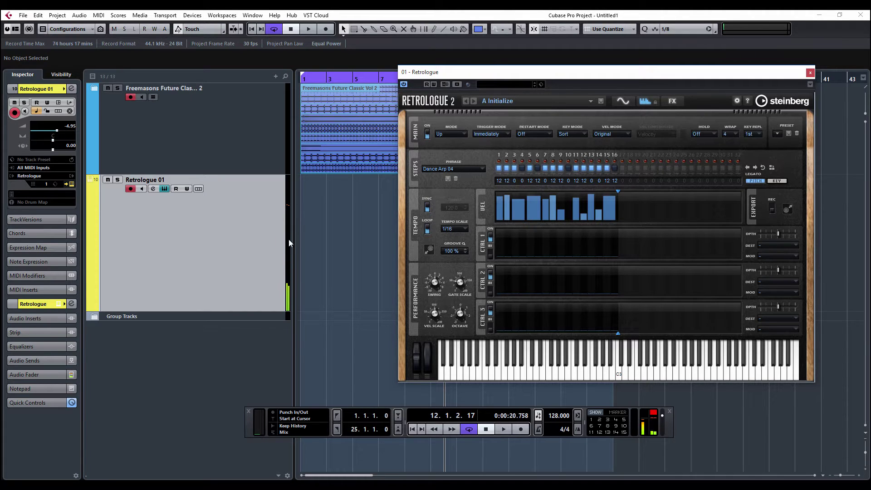
Shorten the loop range to bars 1 to 5 and create a four-bar MIDI part on the Retrologue 01 track.
left_click_drag(537, 75, 577, 311)
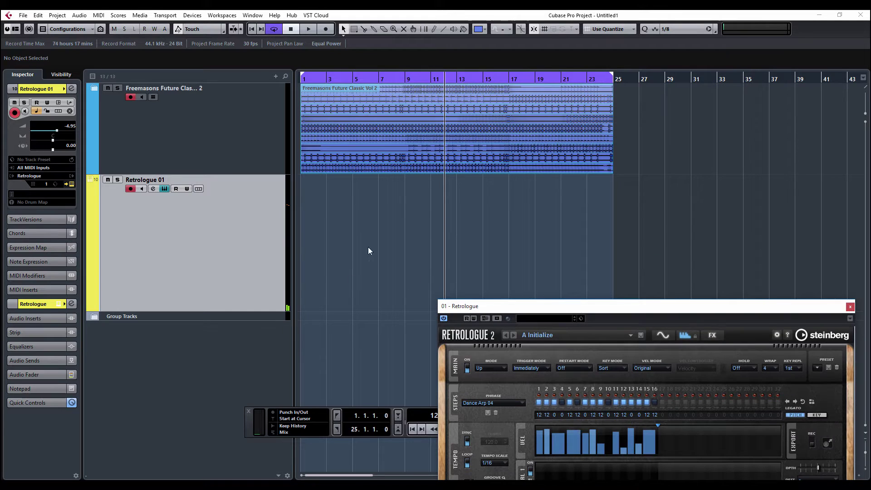
double_click(307, 233)
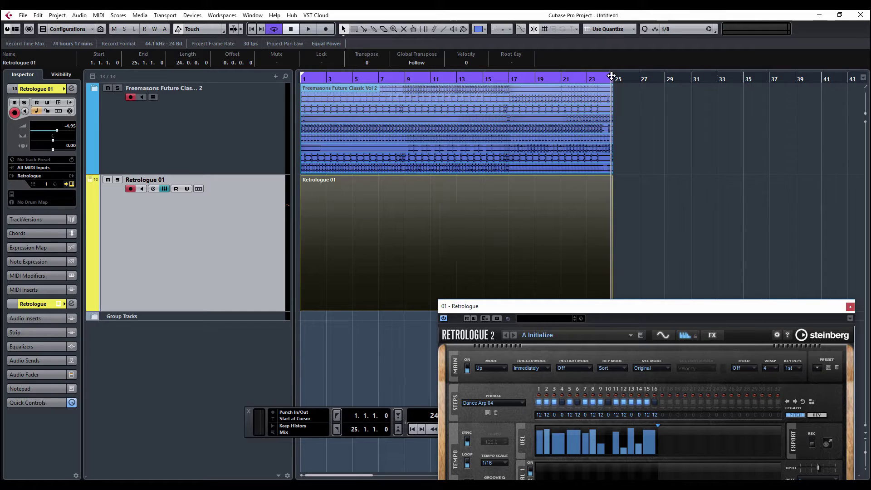
left_click_drag(303, 79, 352, 84)
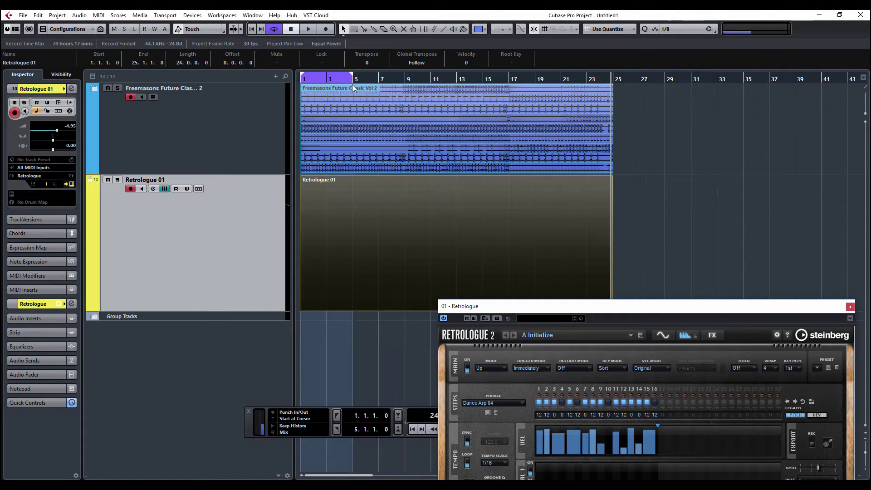
key("Delete")
double_click(331, 221)
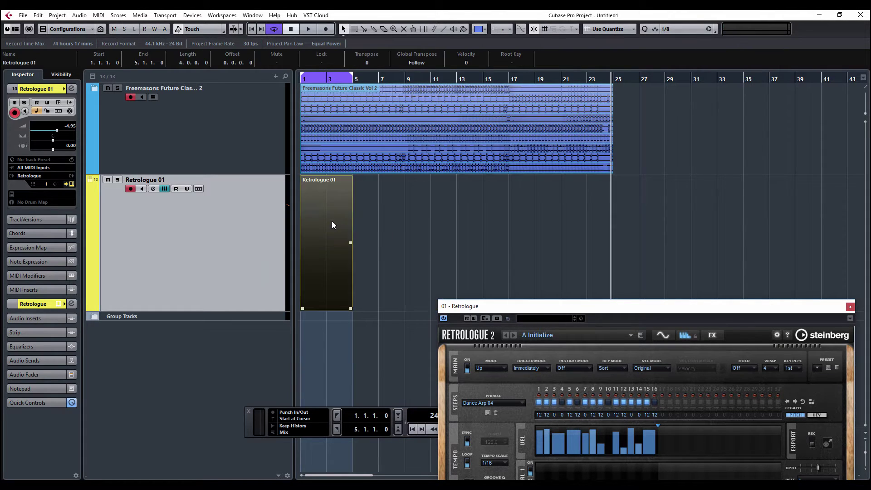
Draw one C2 note spanning all four bars of the Retrologue 01 part and close the Key Editor.
double_click(331, 221)
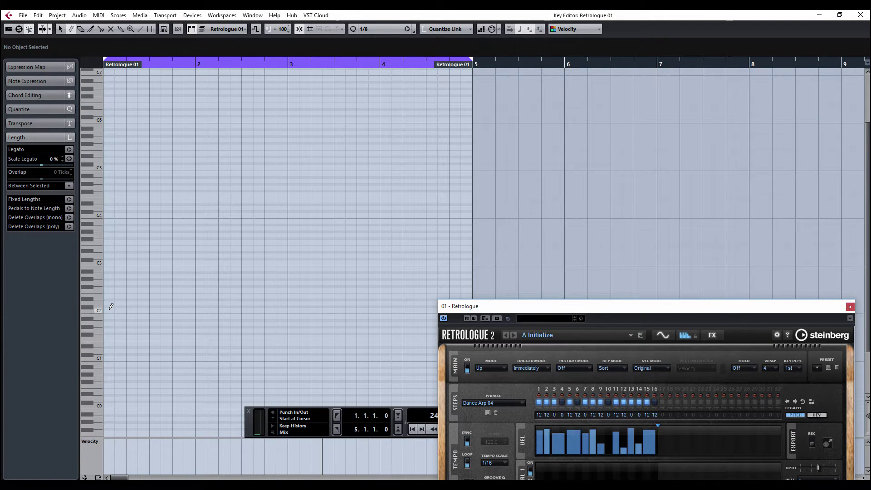
left_click_drag(110, 310, 473, 322)
left_click(861, 15)
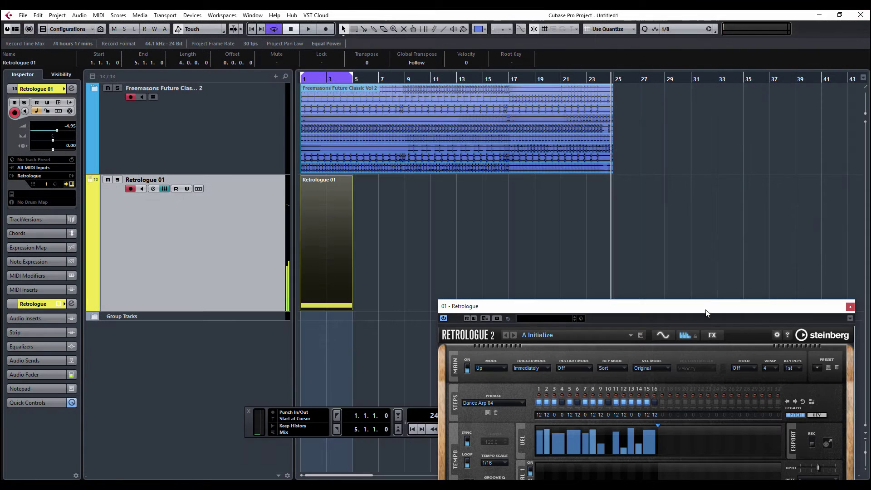
Play the loop from bar 1 with Retrologue in view and check the held note in the Key Editor.
left_click_drag(706, 311, 751, 177)
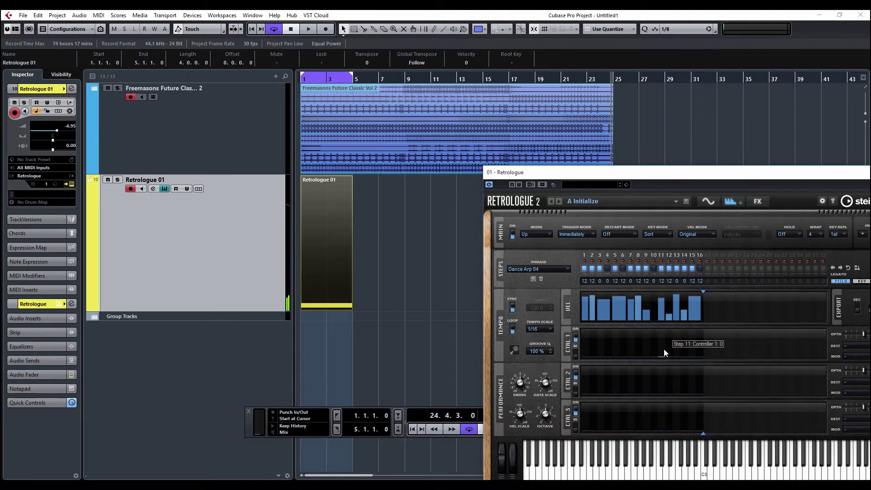
left_click(412, 429)
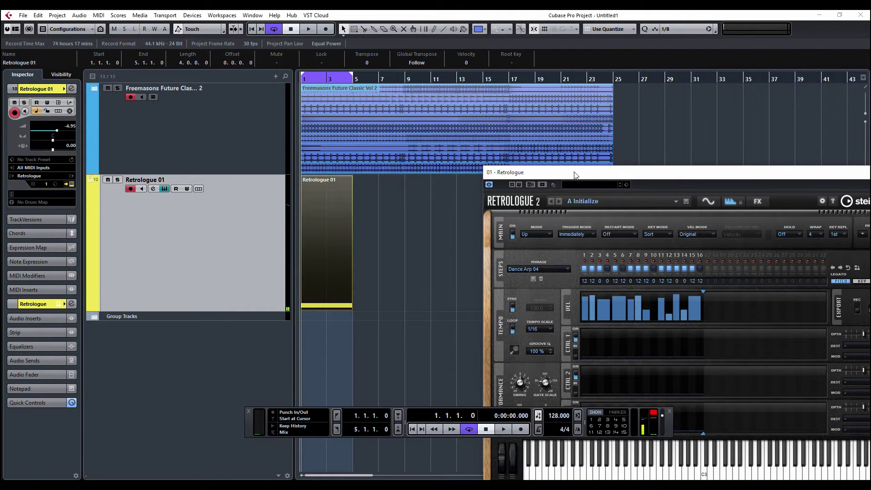
left_click_drag(576, 174, 665, 84)
left_click(504, 429)
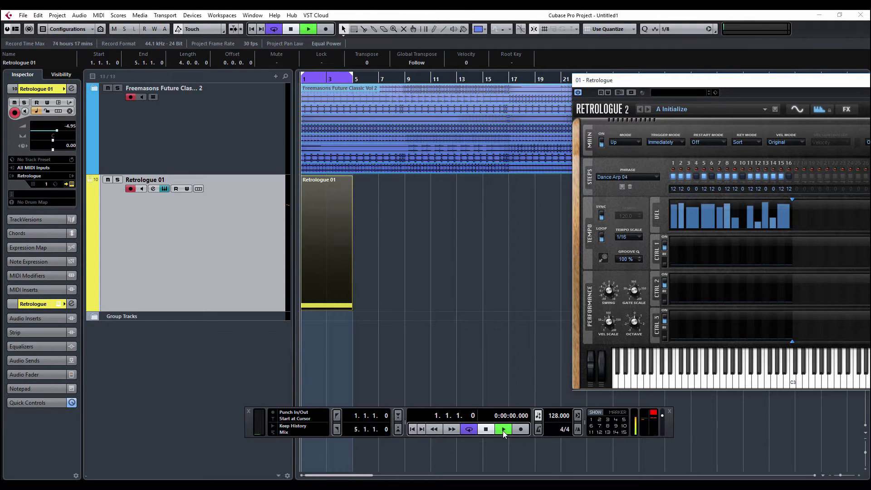
left_click_drag(682, 86, 599, 103)
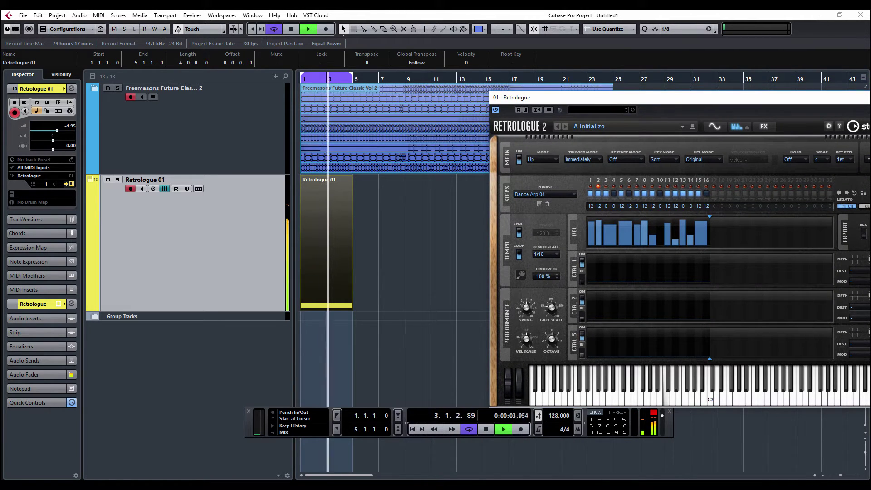
double_click(319, 244)
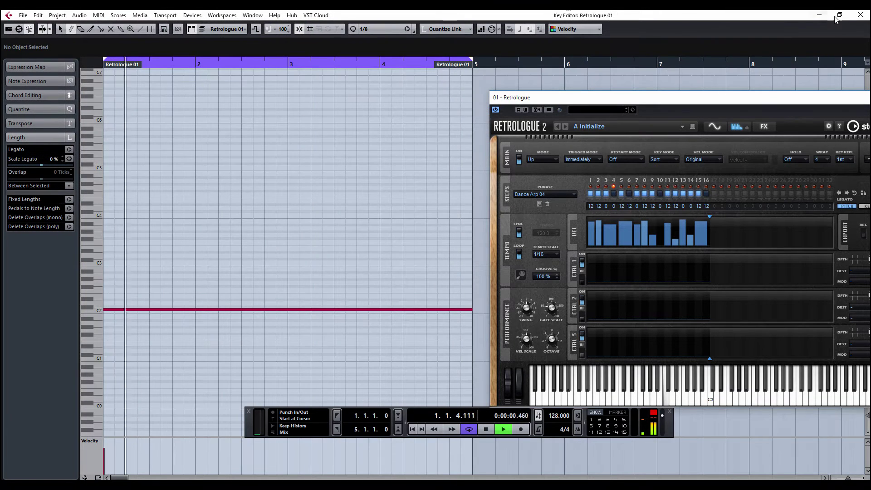
key("Escape")
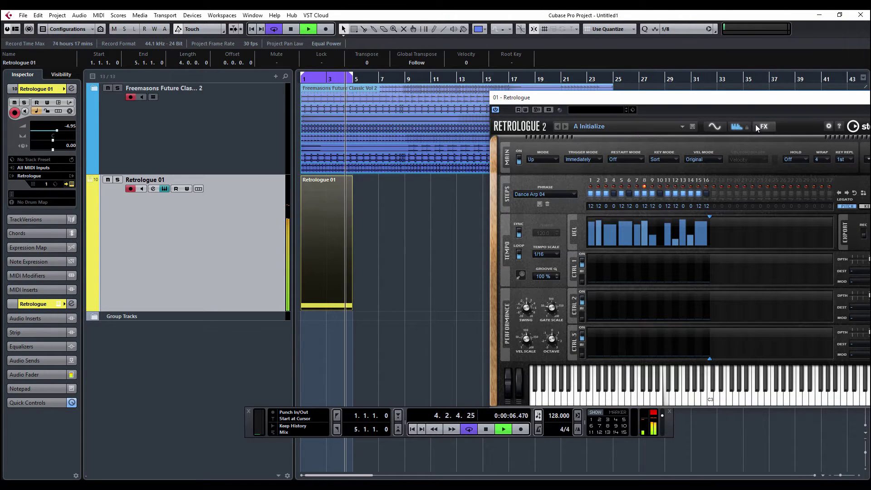
Return to Retrologue's synth page, lower oscillator 2's octave, and close the instrument window.
left_click(713, 127)
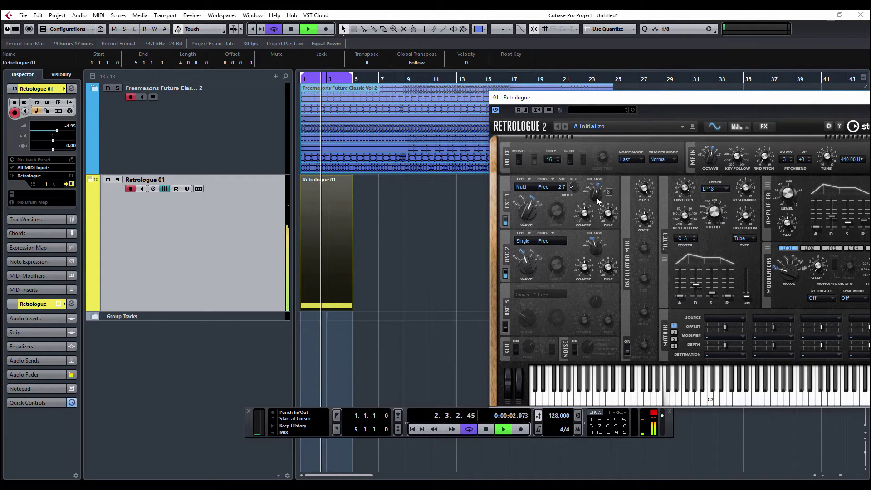
mouse_move(594, 249)
left_click_drag(595, 249, 600, 271)
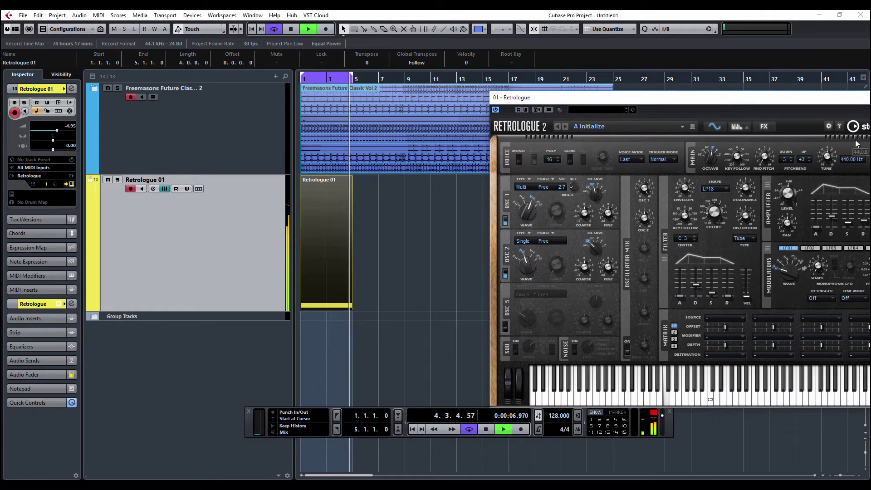
key("ctrl+w")
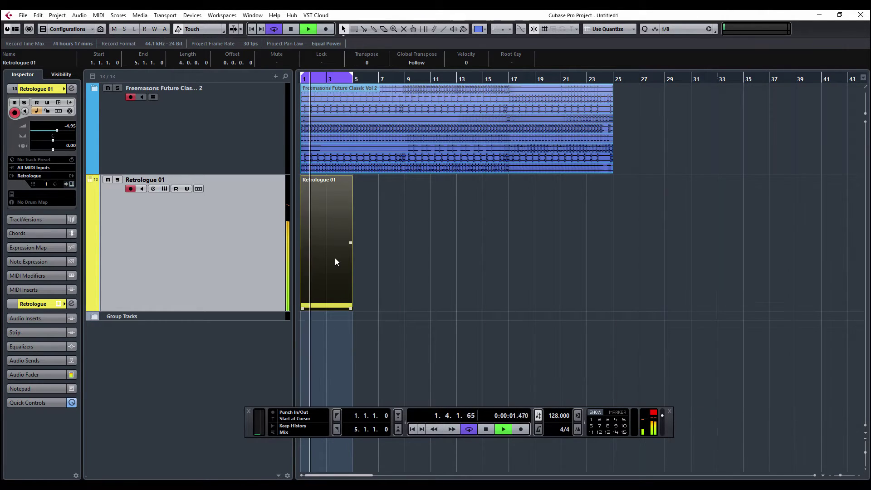
Repeat the Retrologue 01 part up to bar 25 and set the loop range to bars 1 to 25.
left_click_drag(351, 243, 587, 259)
left_click(544, 143, "shift")
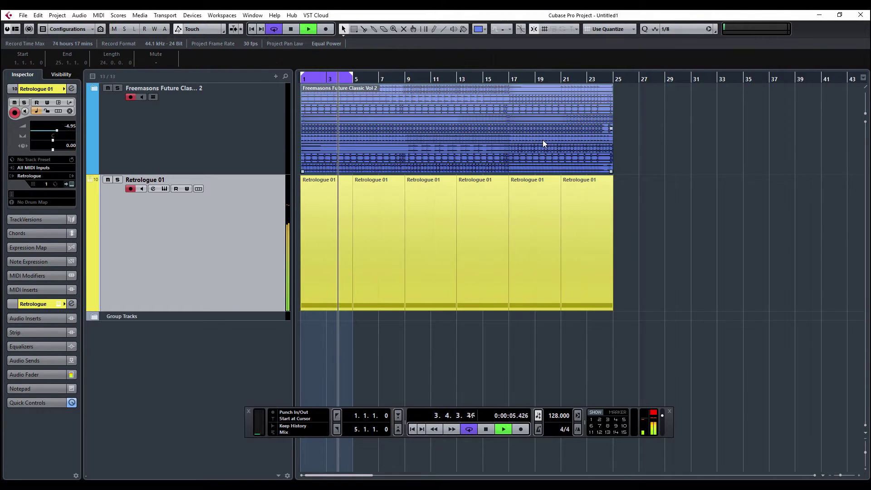
key("p")
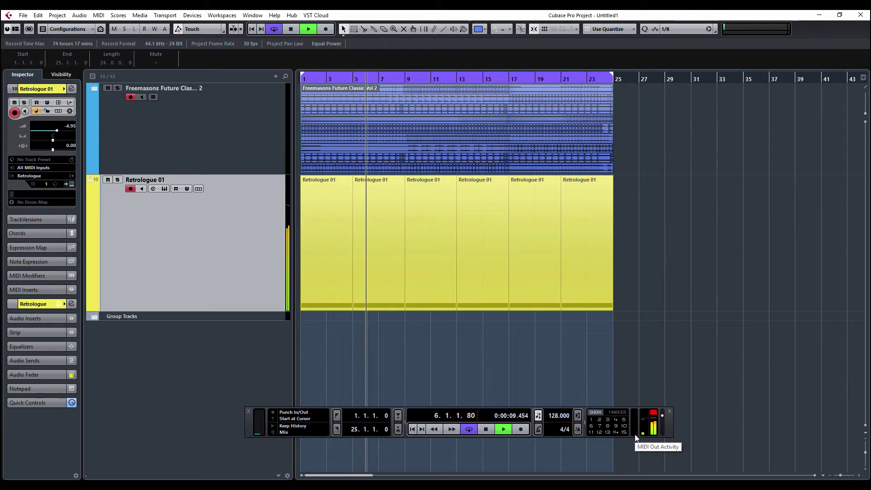
left_click(487, 241)
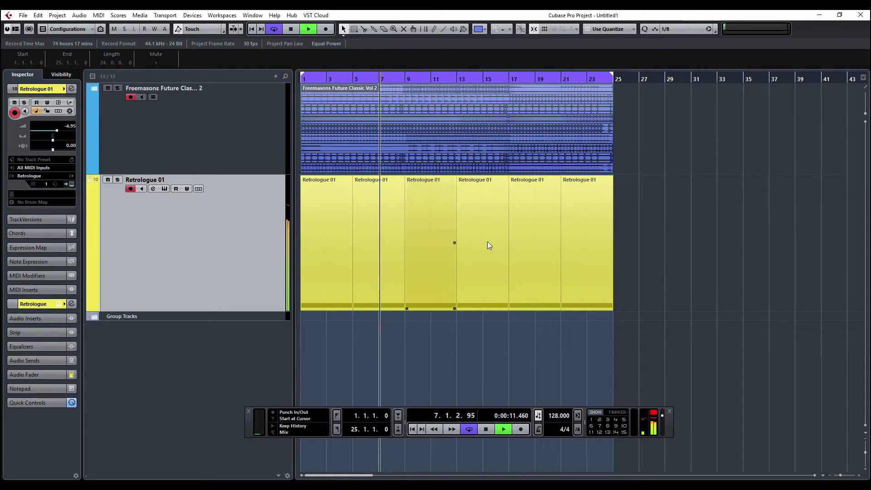
left_click(519, 363)
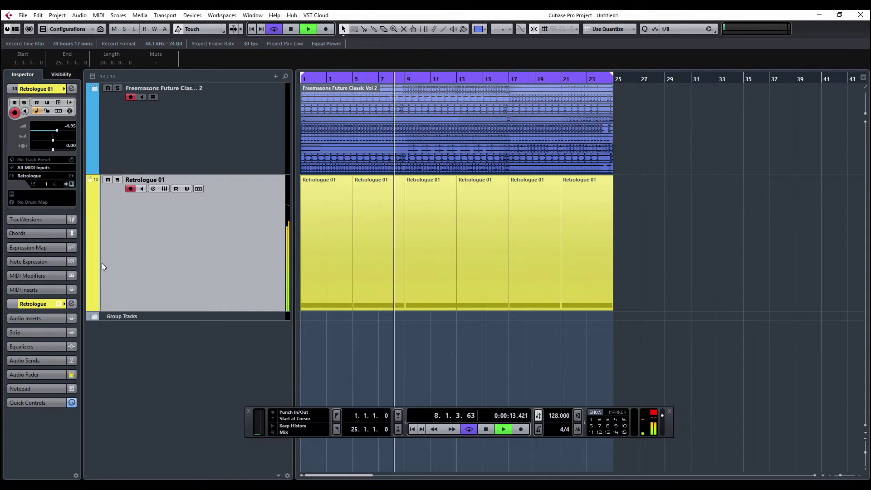
Reopen Retrologue and adjust the filter's envelope amount and cutoff while the loop plays.
left_click(73, 184)
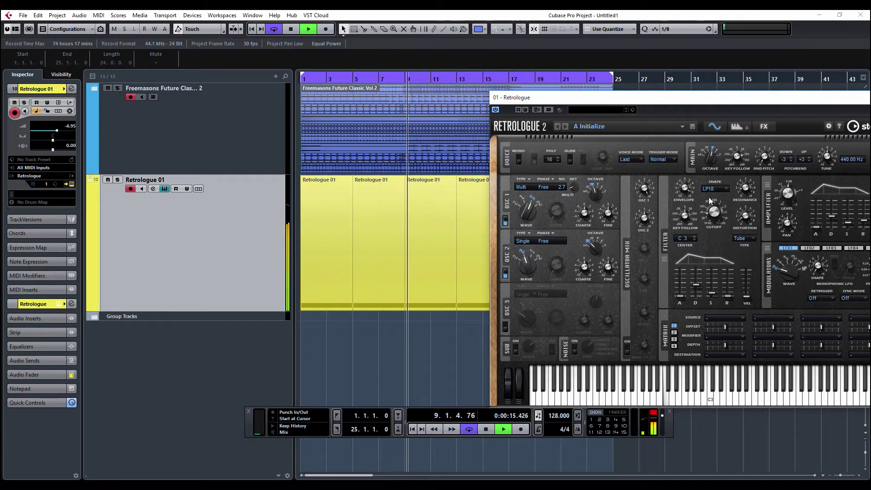
mouse_move(717, 219)
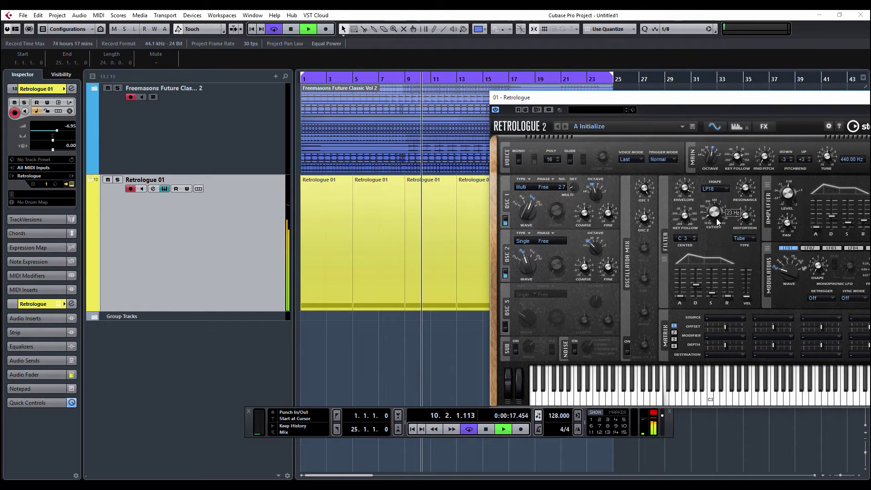
left_click_drag(718, 221, 718, 234)
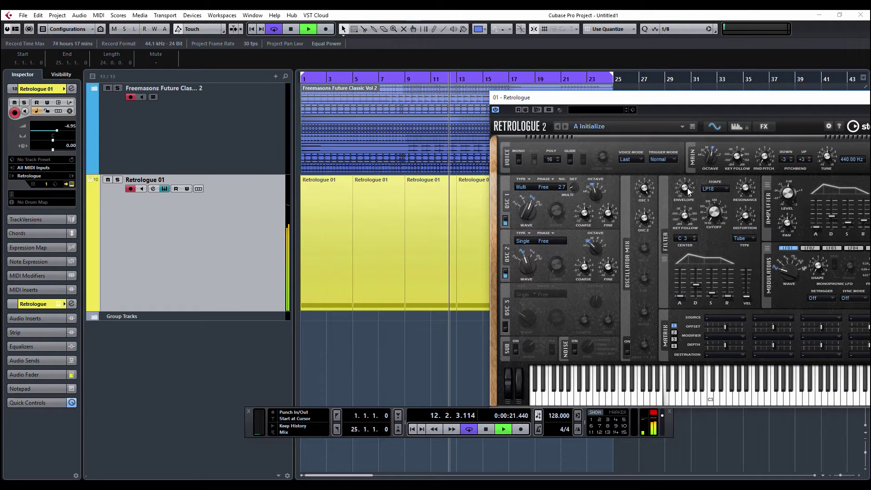
mouse_move(690, 198)
scroll(690, 199, "down", 5)
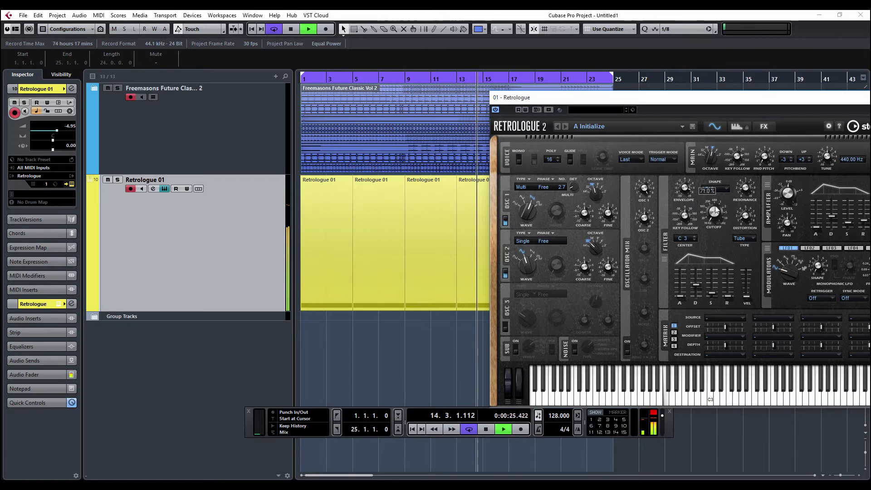
scroll(715, 206, "up", 3)
left_click_drag(716, 206, 711, 180)
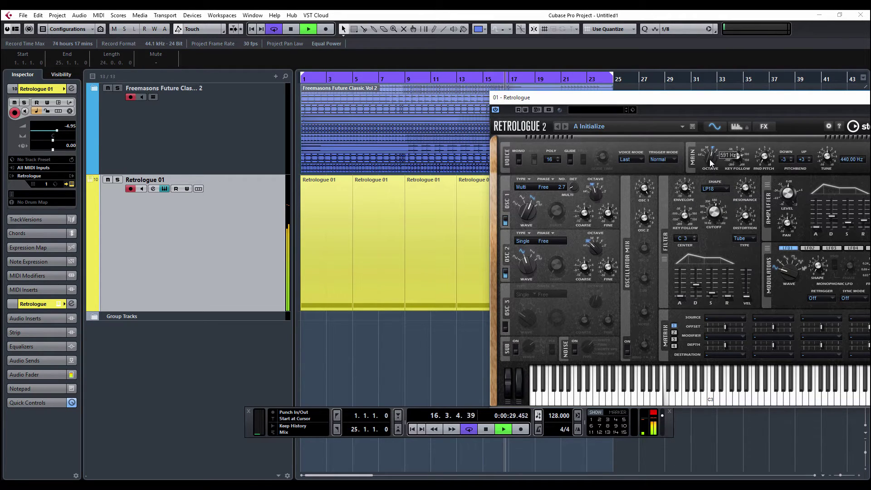
Bring the whole Retrologue window into view, readjust the filter cutoff, and stop playback.
left_click_drag(742, 99, 618, 96)
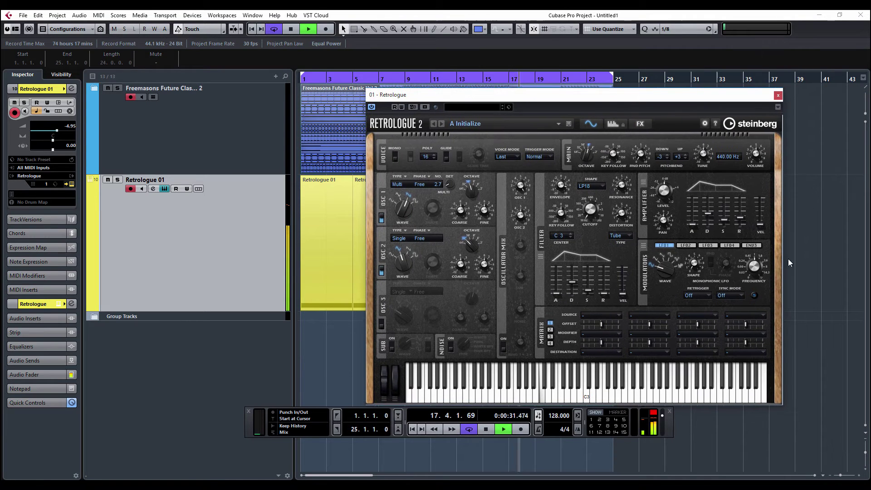
mouse_move(740, 221)
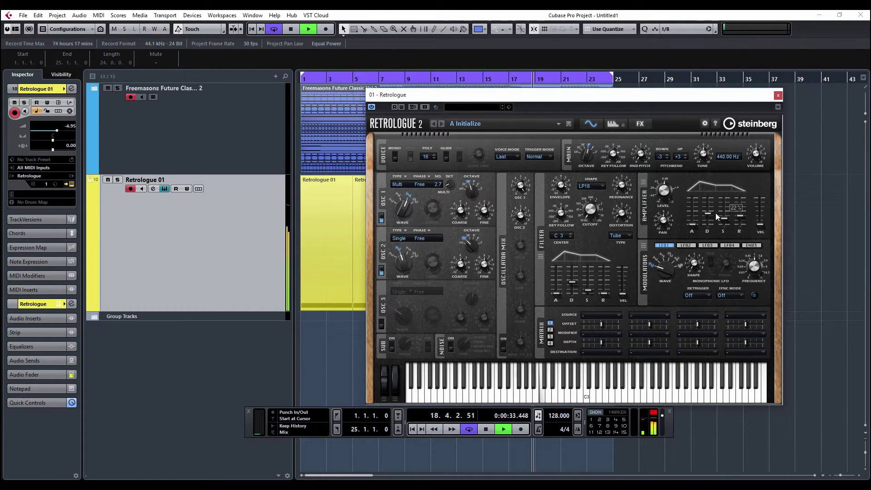
mouse_move(594, 211)
mouse_move(594, 211)
left_mouse_down()
mouse_move(590, 173)
mouse_move(586, 196)
left_mouse_up()
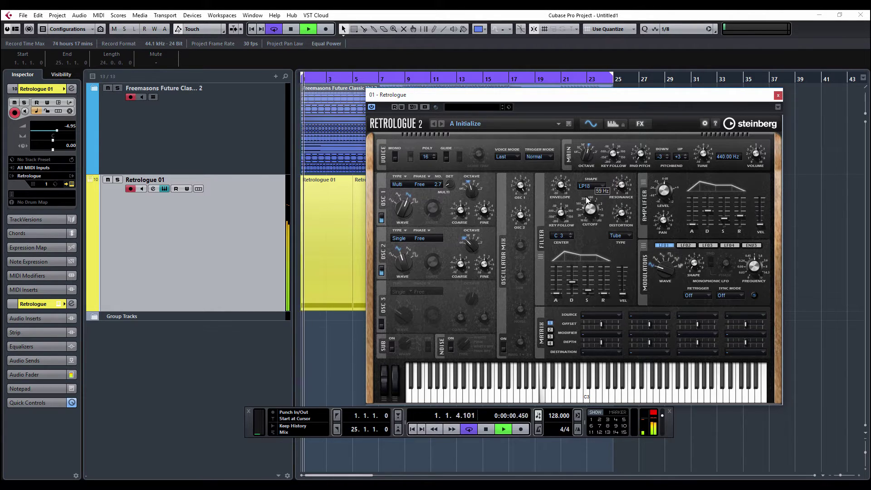
key("space")
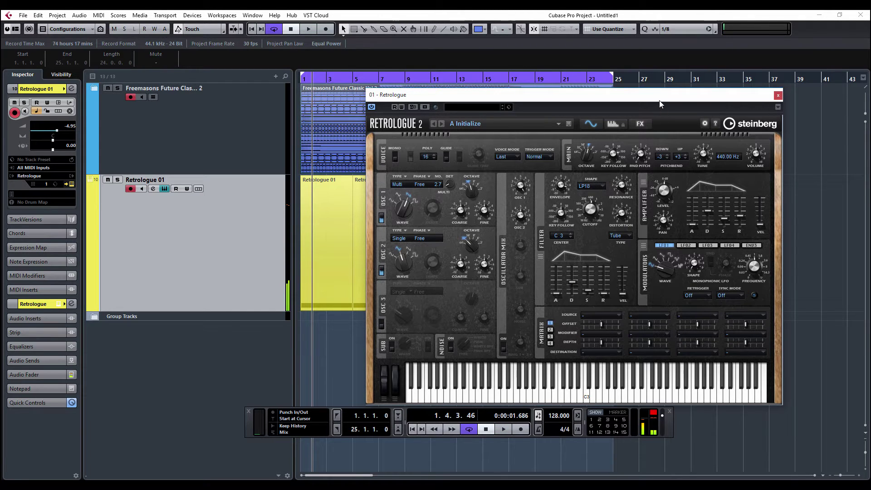
left_click_drag(711, 105, 756, 79)
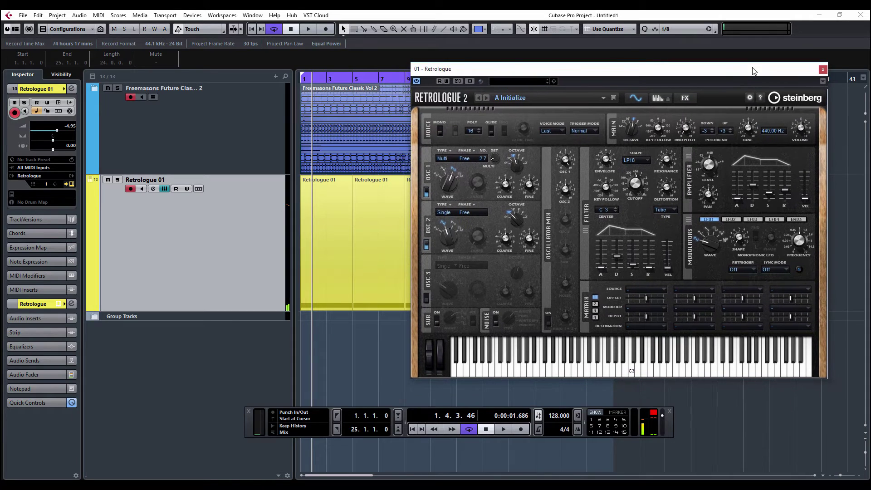
Route LFO 1 to Osc 1 Pitch in the first modulation matrix slot and audition it with a slight positive depth.
left_click(637, 289)
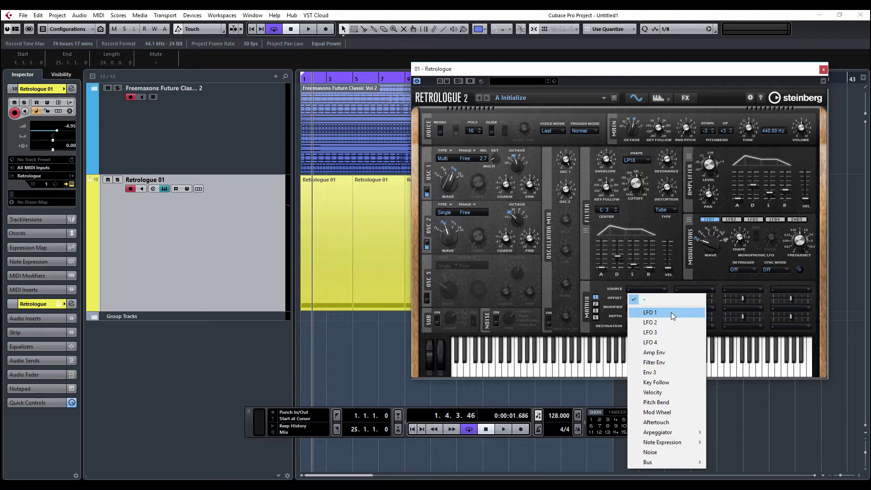
left_click(653, 313)
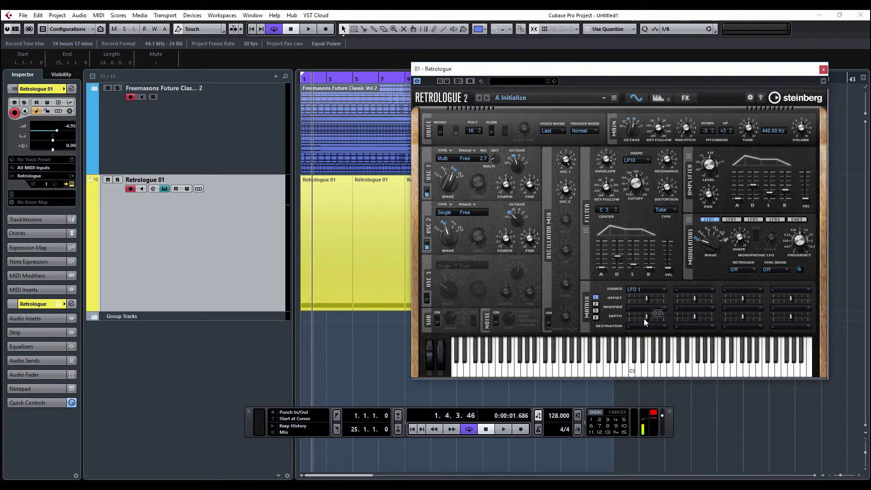
left_click(650, 326)
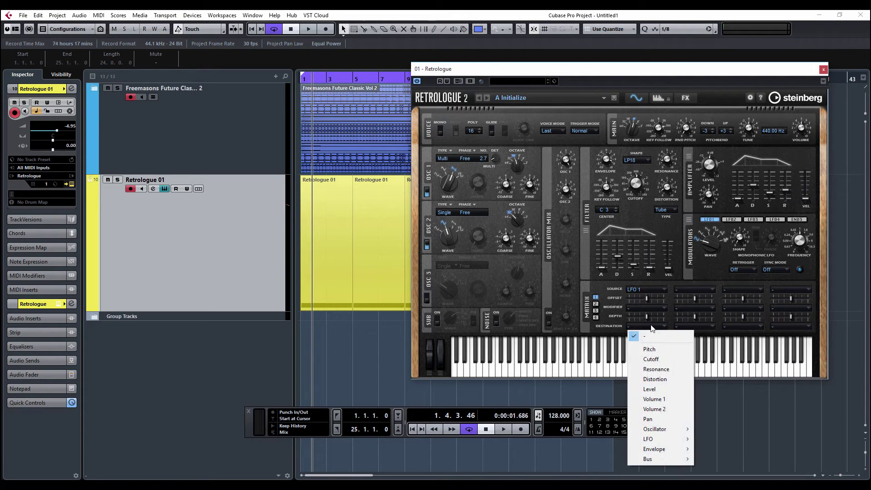
mouse_move(667, 429)
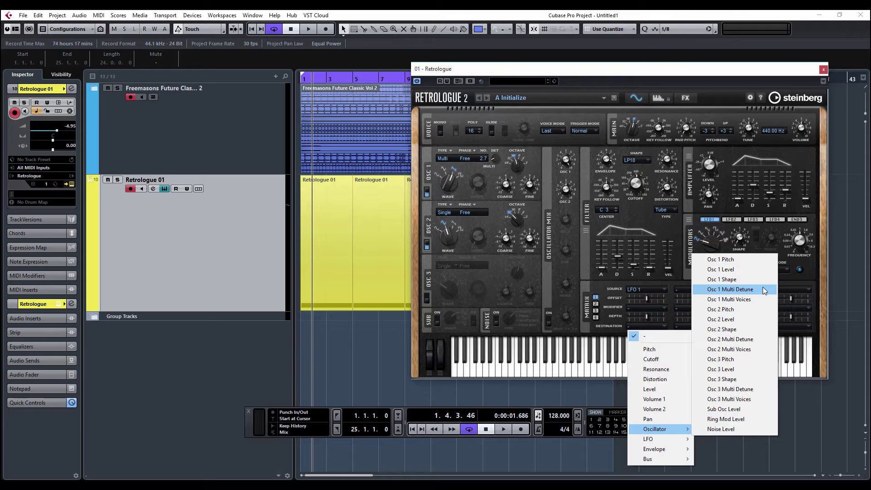
left_click(751, 258)
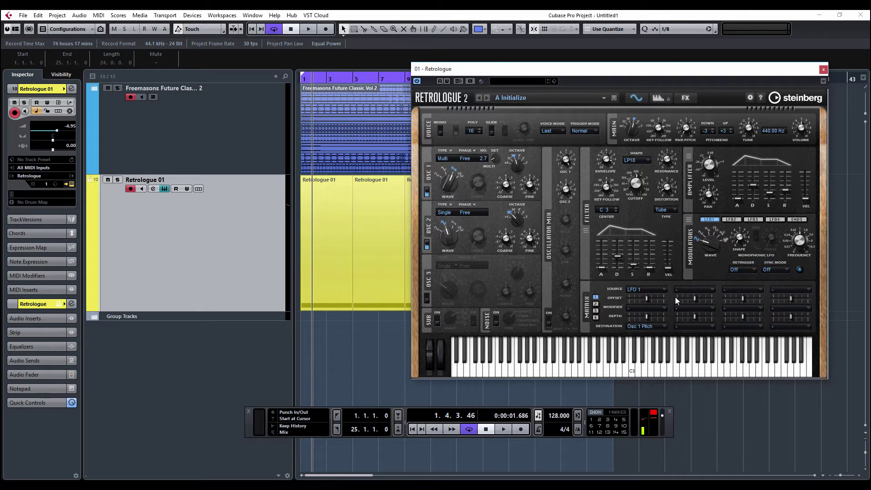
key("space")
mouse_move(647, 316)
left_mouse_down()
mouse_move(655, 316)
mouse_move(647, 315)
left_mouse_up()
key("space")
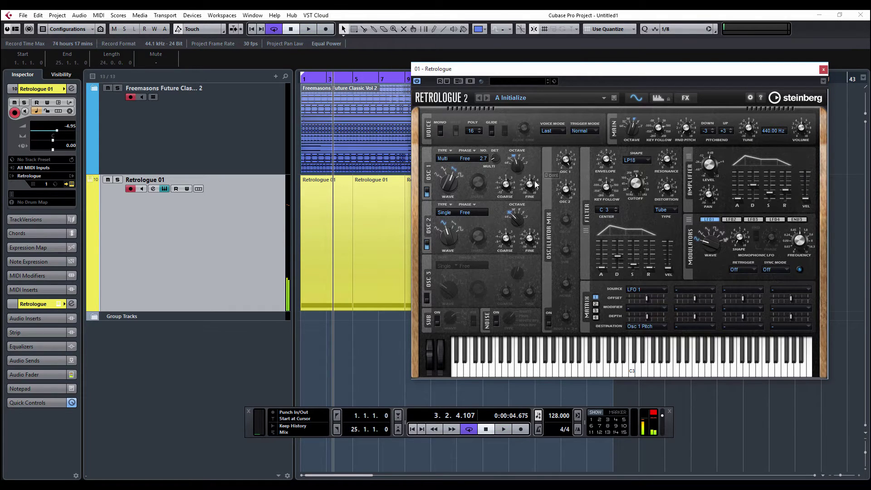
Change the first matrix slot's destination to Osc 1 Multi Detune and raise its depth to about 61 during playback.
left_click(639, 327)
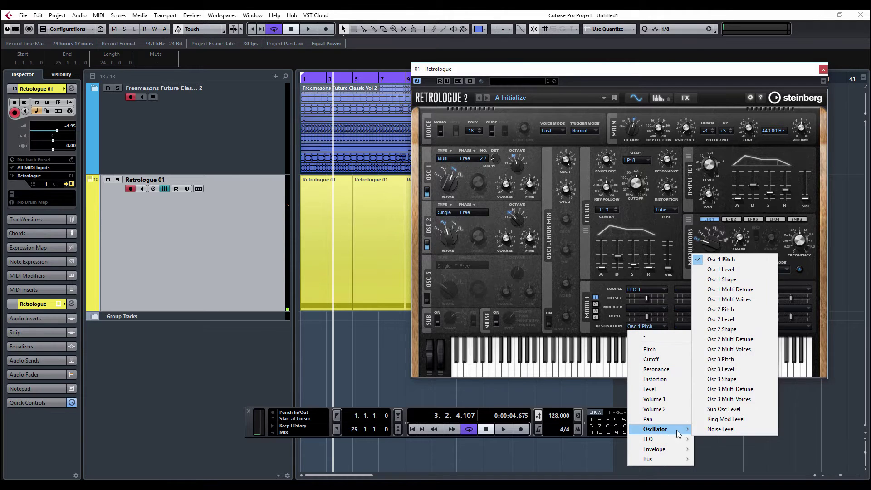
left_click(756, 288)
key("space")
left_click_drag(648, 315, 658, 315)
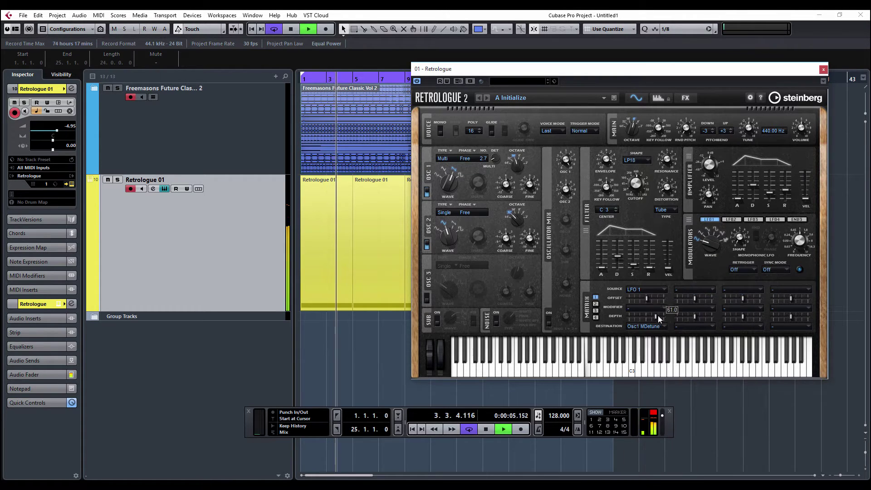
With Retrologue 01 soloed and oscillator 2 turned off, try different Osc 1 Multi Detune depths and settle on a small positive amount.
left_click(117, 180)
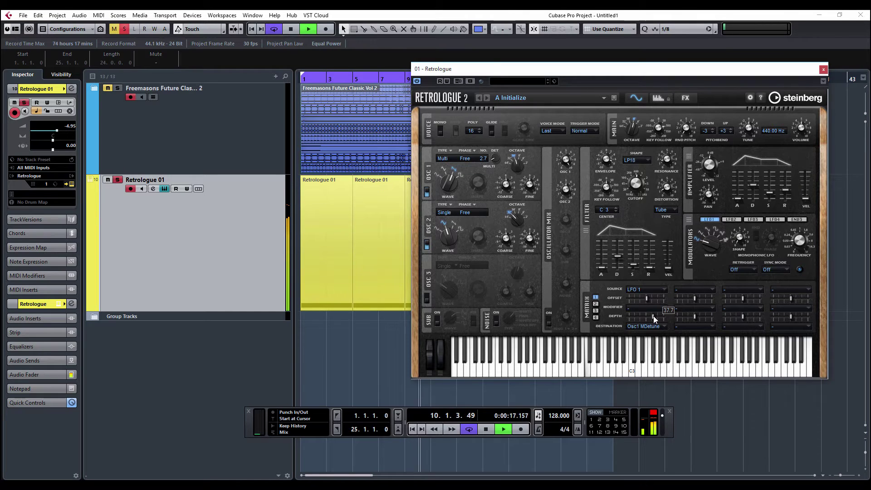
left_click(427, 245)
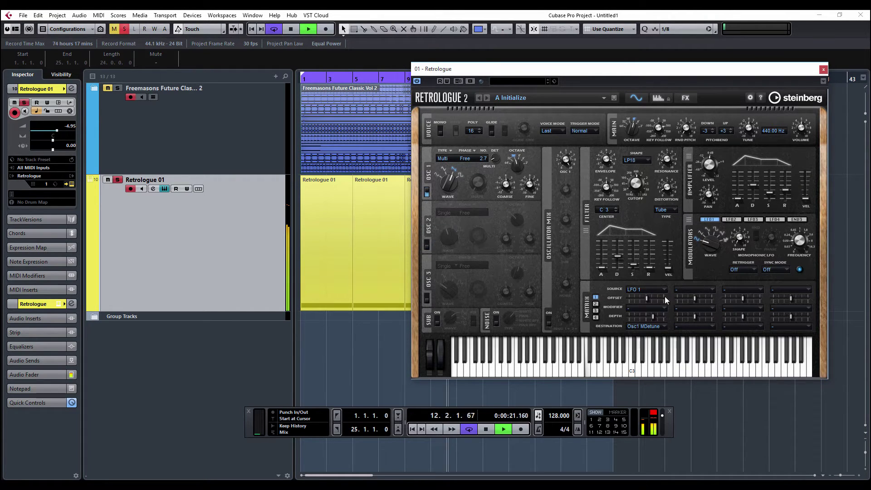
left_click_drag(652, 317, 669, 319)
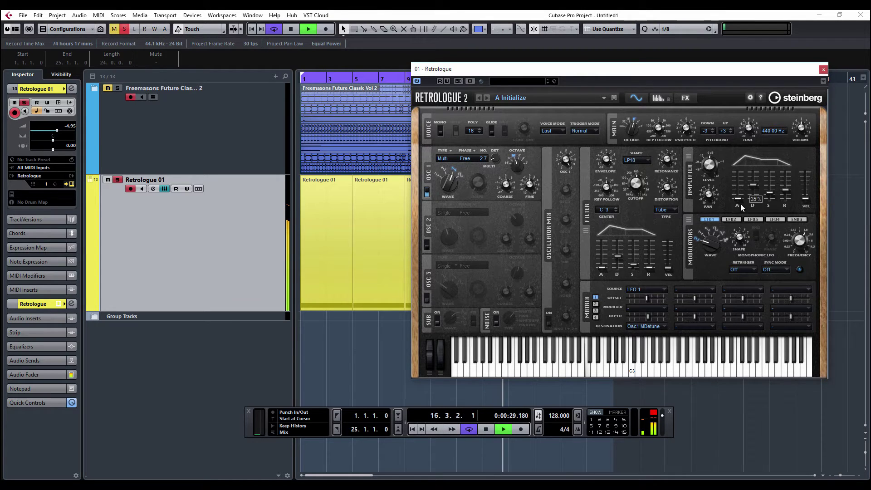
left_click_drag(649, 317, 657, 314)
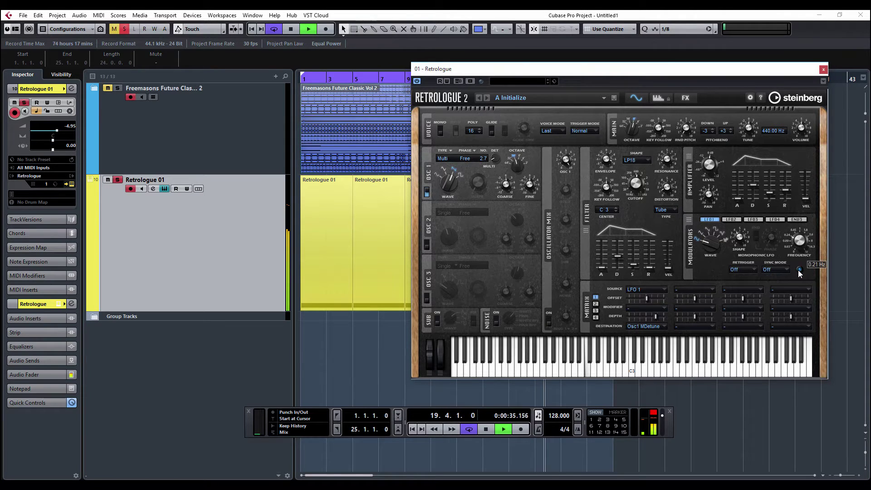
left_click_drag(655, 316, 649, 317)
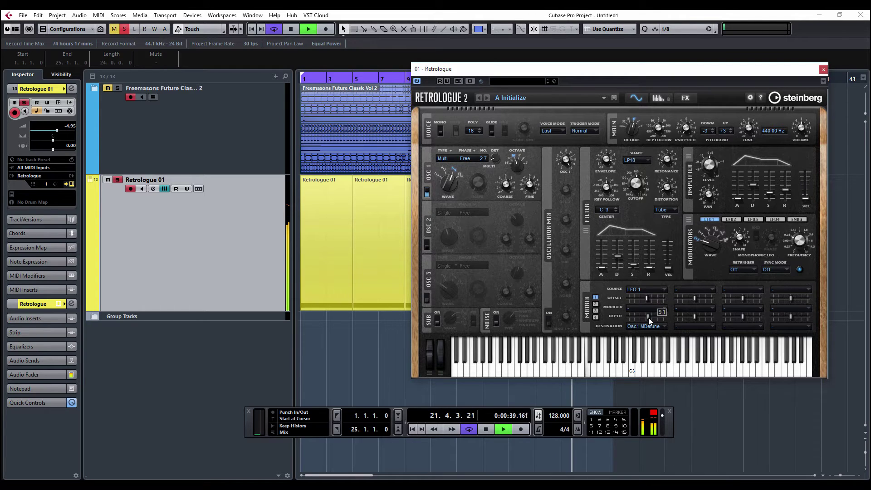
Route LFO 1 to Distortion in the second modulation matrix slot with a positive depth.
left_click(689, 289)
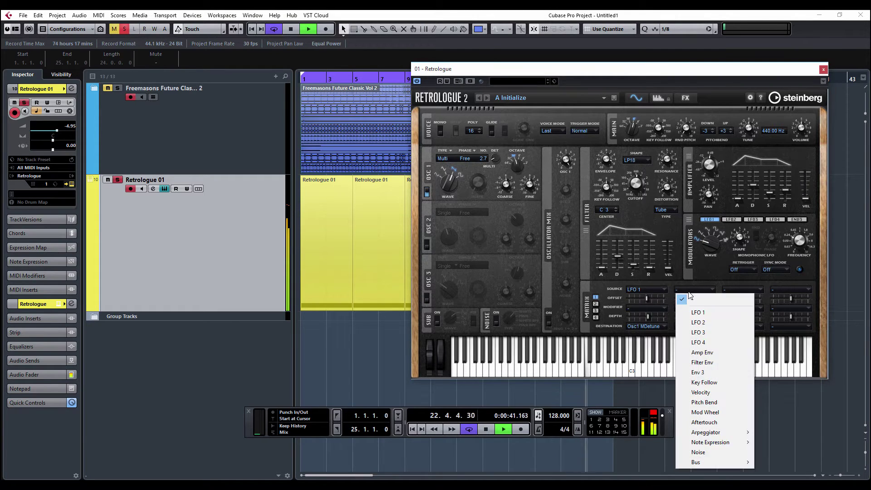
left_click(685, 309)
left_click(697, 326)
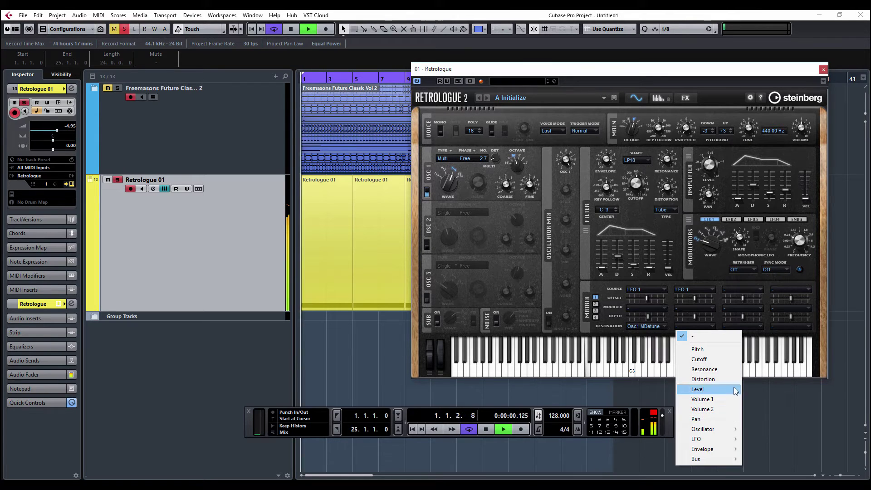
mouse_move(729, 443)
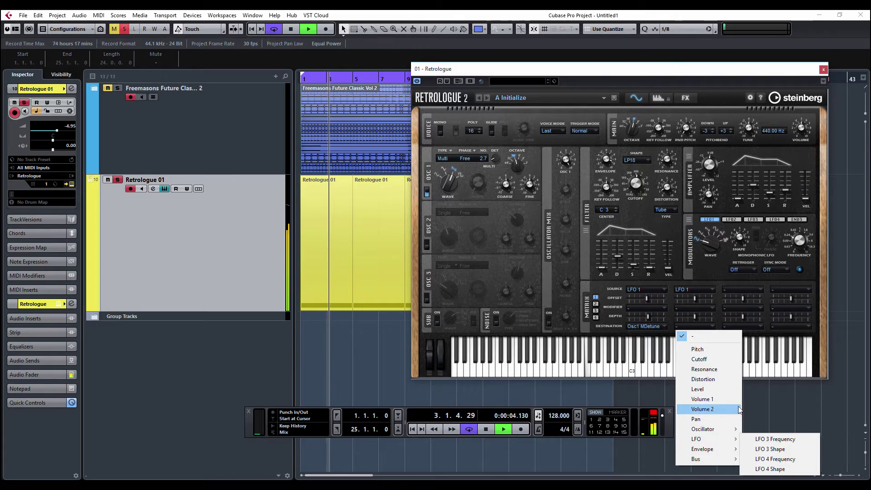
left_click(712, 379)
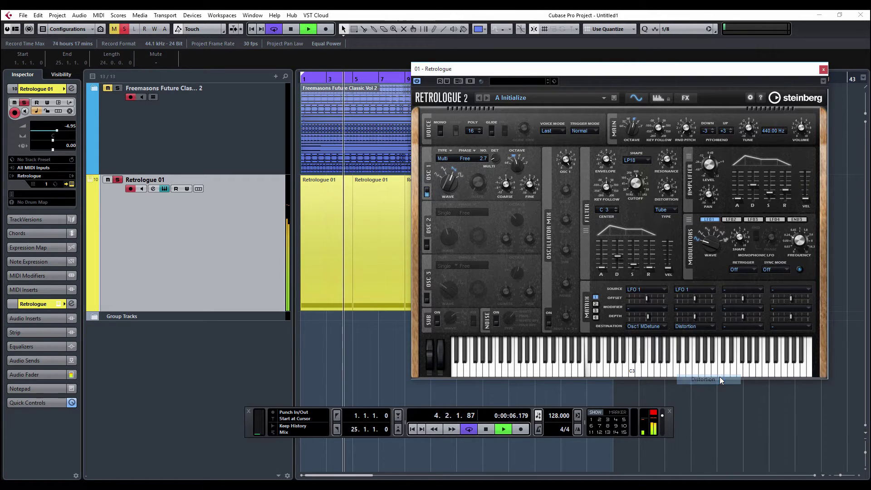
mouse_move(701, 316)
left_mouse_down()
mouse_move(692, 315)
mouse_move(704, 316)
left_mouse_up()
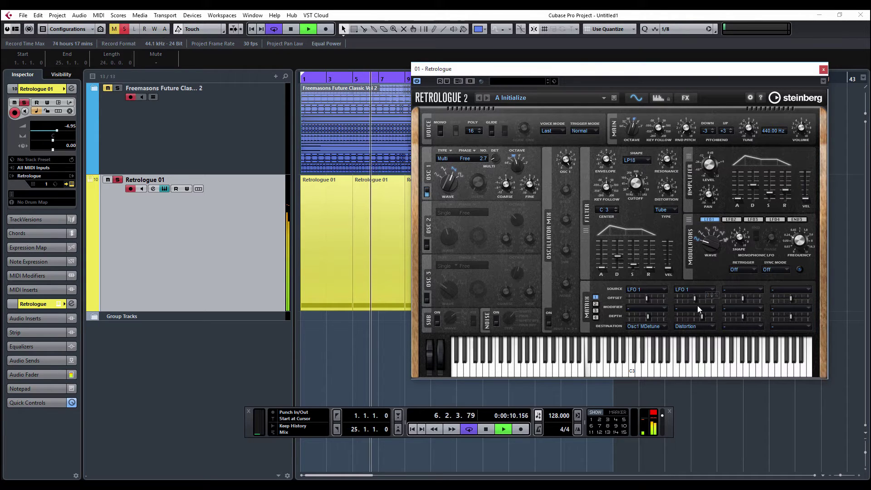
Lower the Distortion modulation depth in the second matrix slot and set its offset to about -14.3% during playback.
left_click_drag(700, 316, 698, 319)
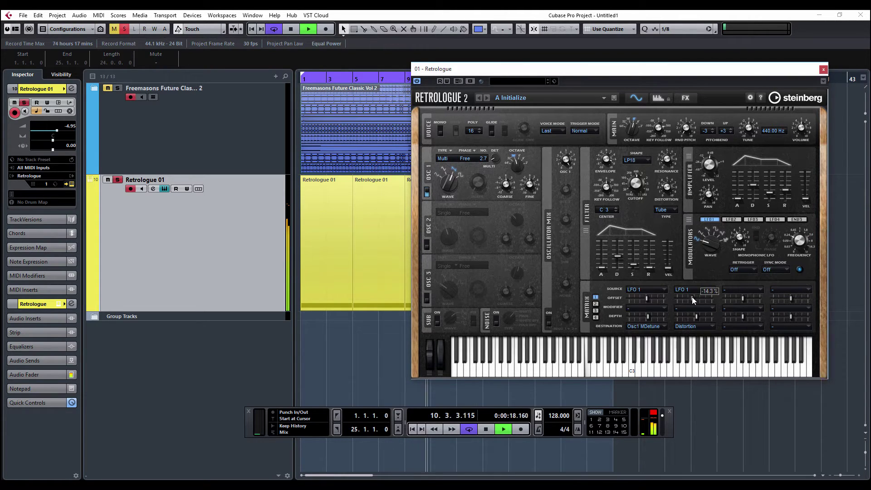
left_click_drag(692, 297, 692, 295)
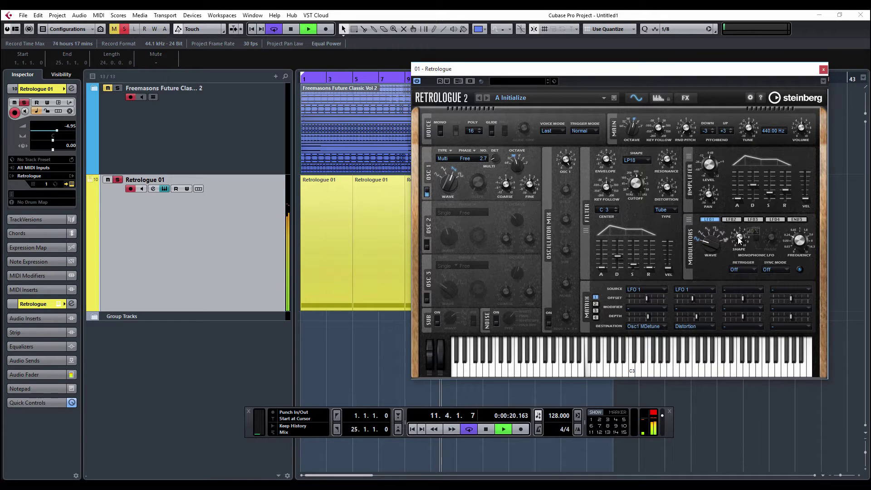
key("space")
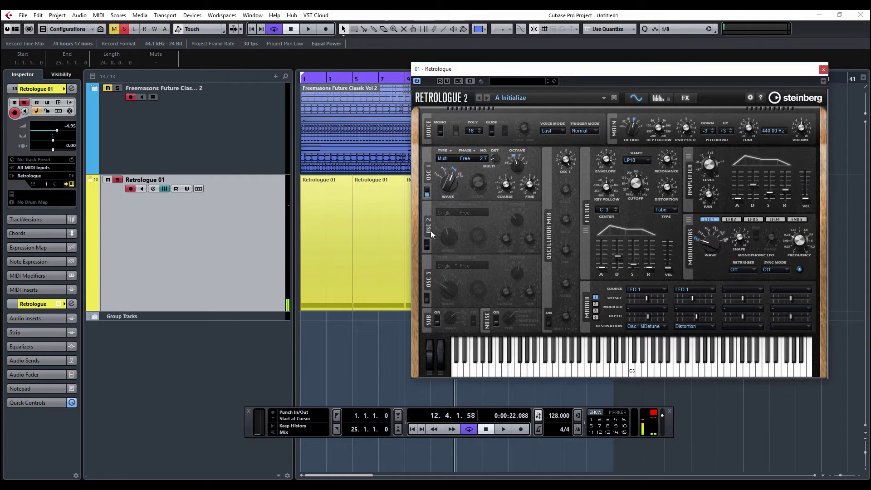
Turn oscillator 2 back on and audition the sound briefly.
left_click(426, 245)
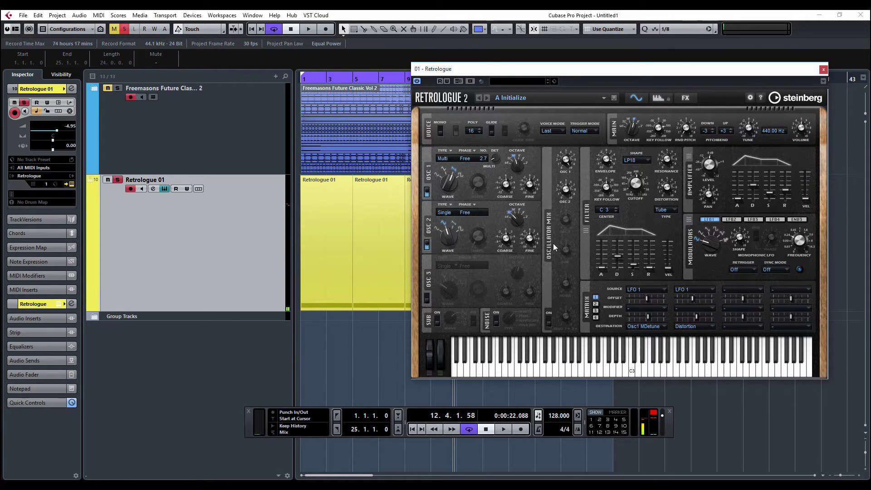
key("space")
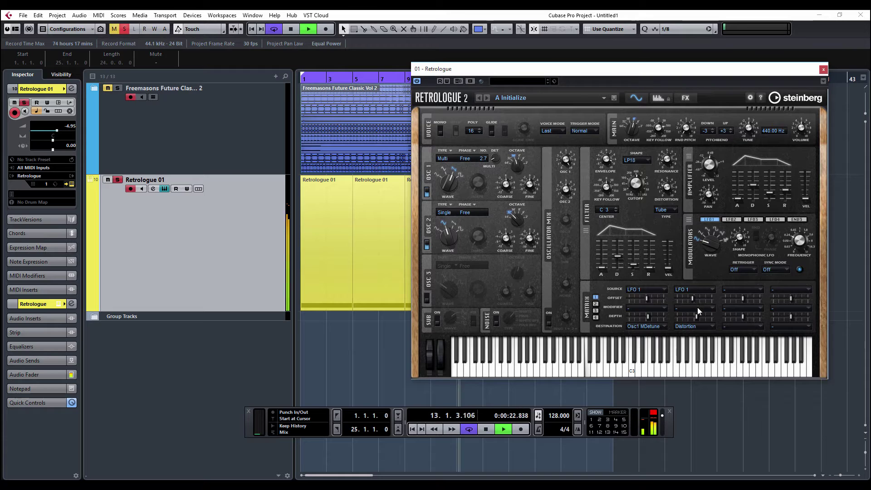
key("space")
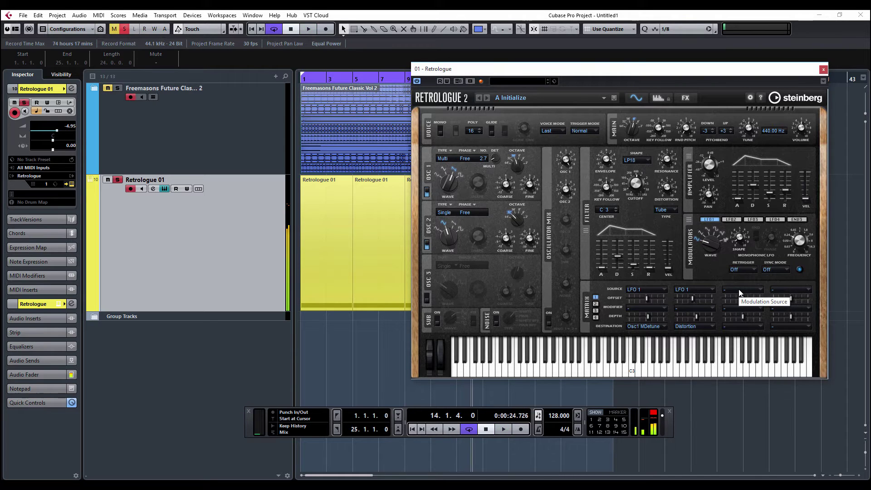
left_click(738, 289)
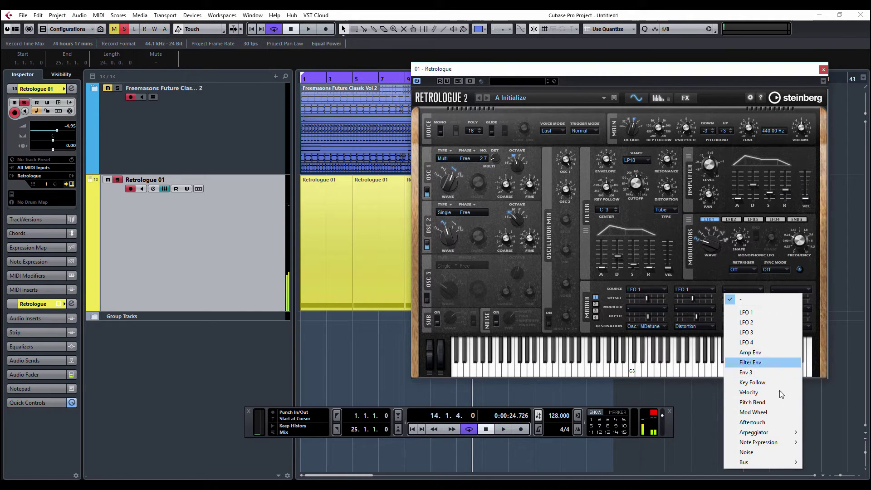
mouse_move(785, 435)
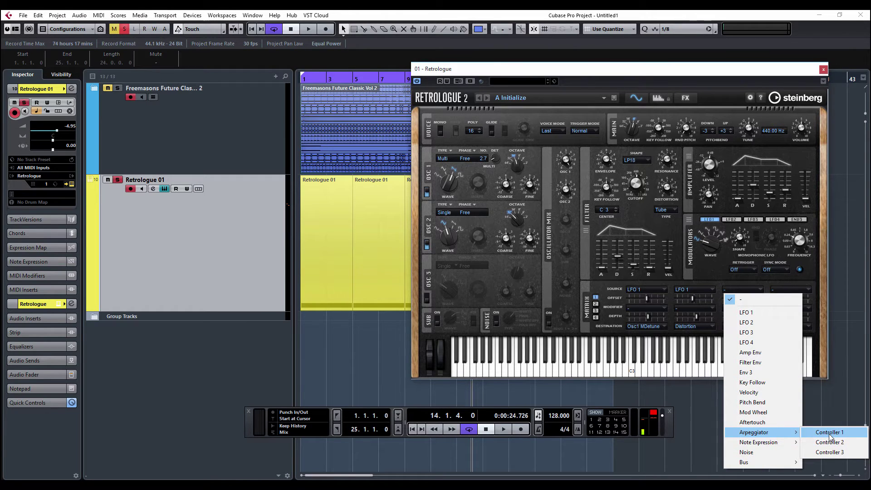
left_click(655, 99)
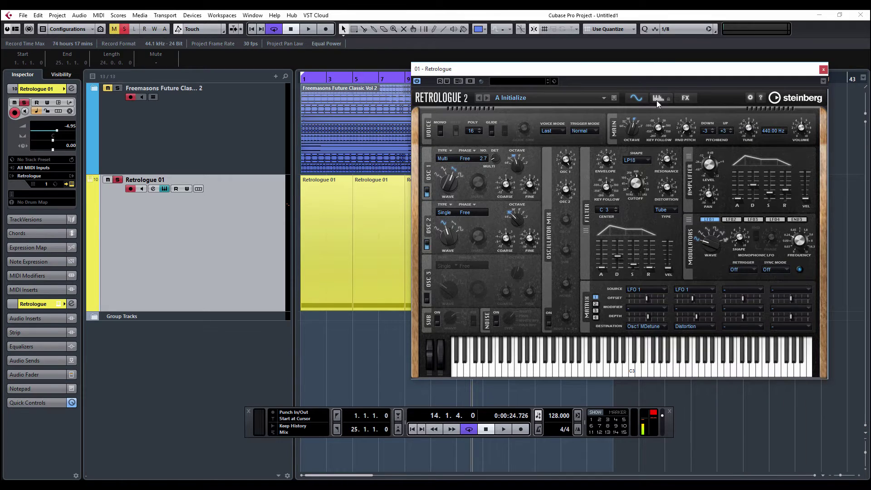
Draw varied Controller 1 values across the 16 arpeggiator steps and raise the Controller 1 depth to about 55.8.
left_click(656, 99)
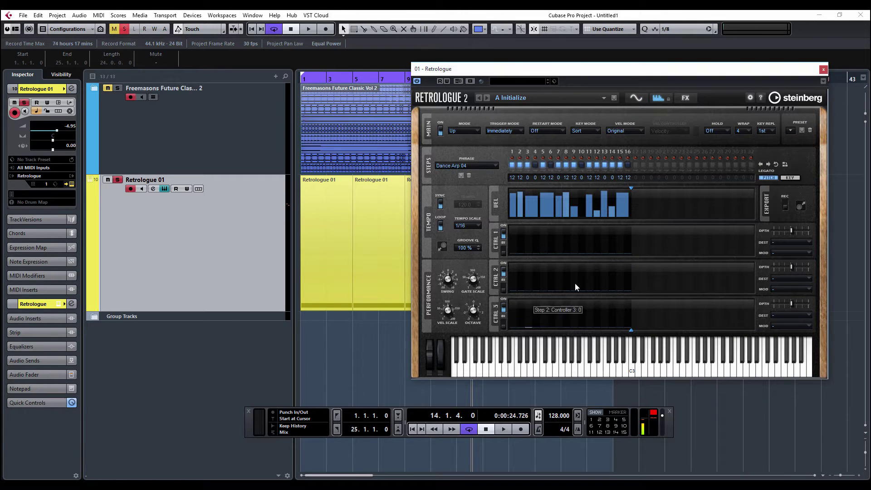
left_click(521, 252)
mouse_move(512, 252)
left_mouse_down()
mouse_move(570, 228)
mouse_move(516, 244)
mouse_move(535, 245)
left_mouse_up()
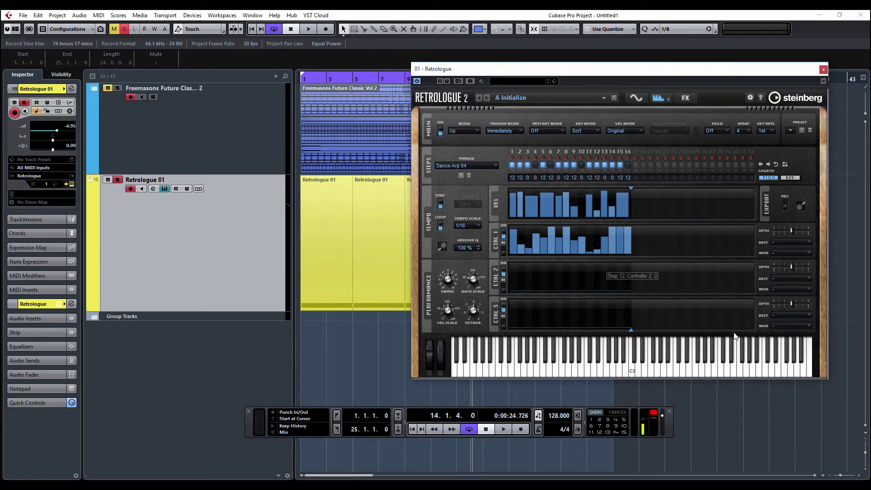
left_click_drag(785, 230, 801, 231)
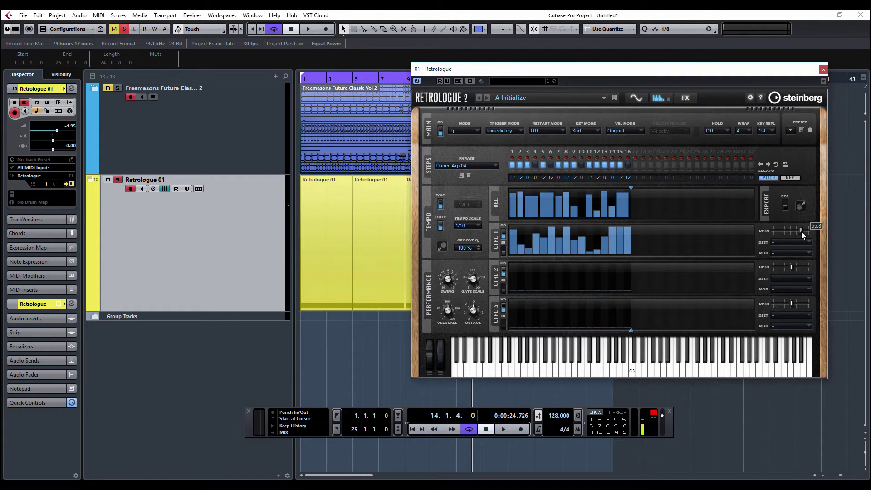
Route arpeggiator Controller 1 to Cutoff in the third matrix slot and raise its depth to about 97.4 during playback.
left_click(635, 98)
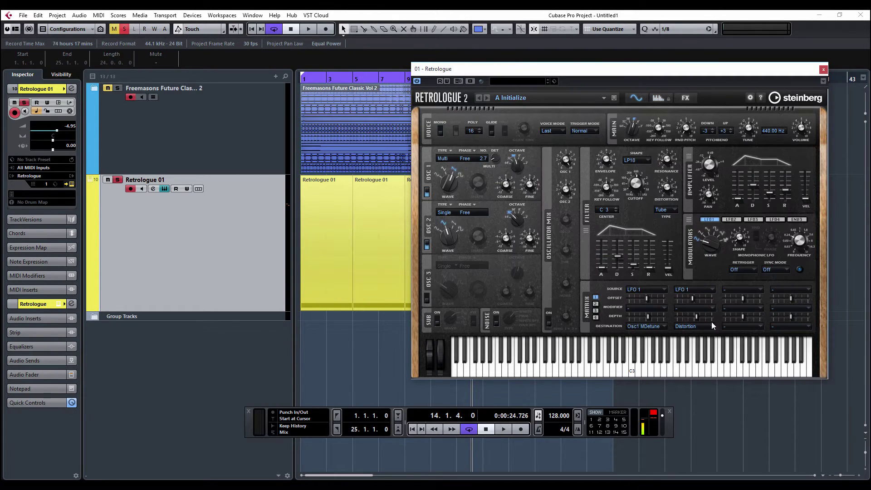
left_click(728, 290)
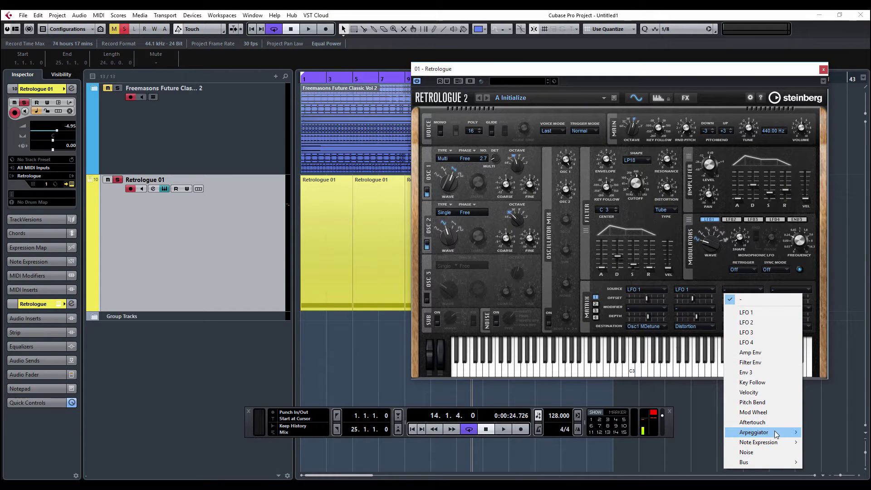
mouse_move(779, 434)
left_click(836, 433)
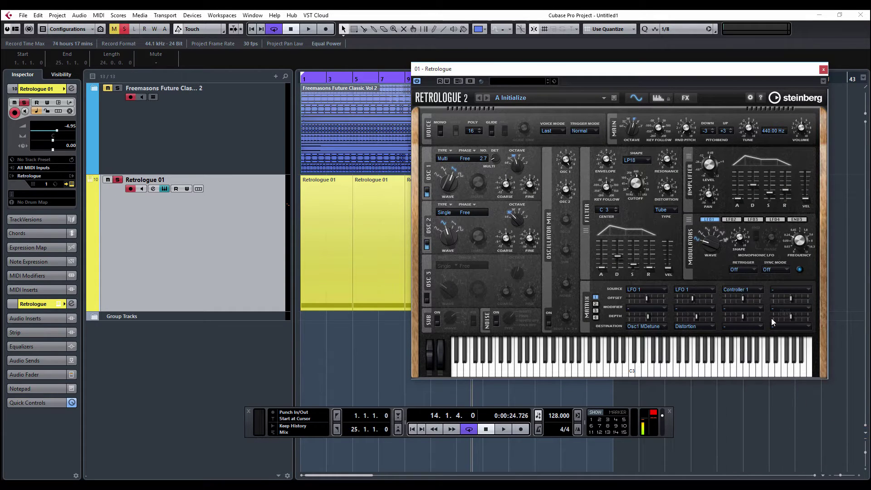
left_click(745, 325)
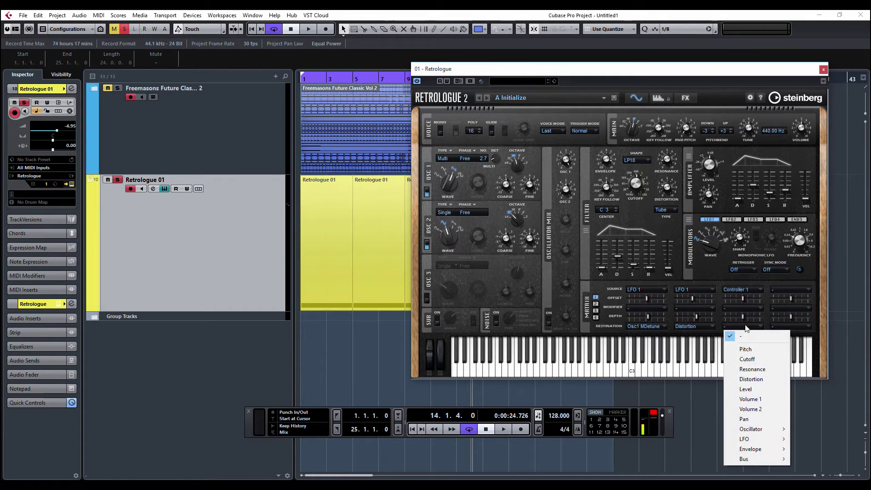
left_click(761, 361)
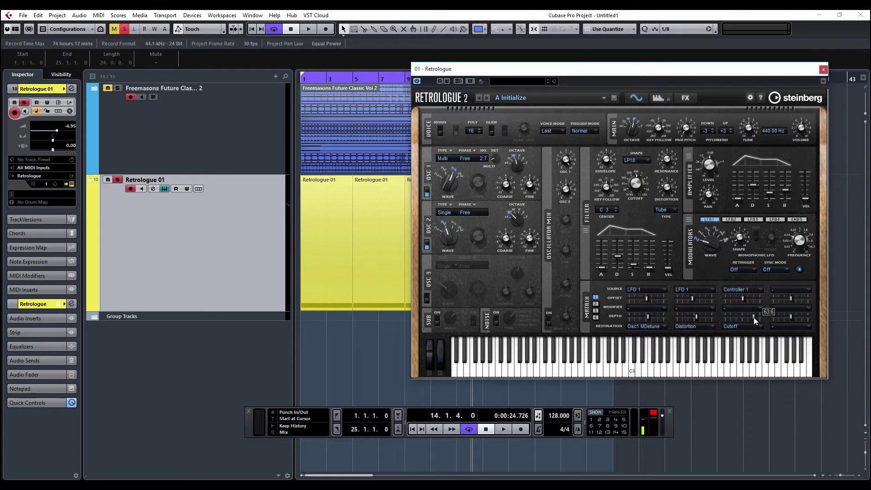
key("space")
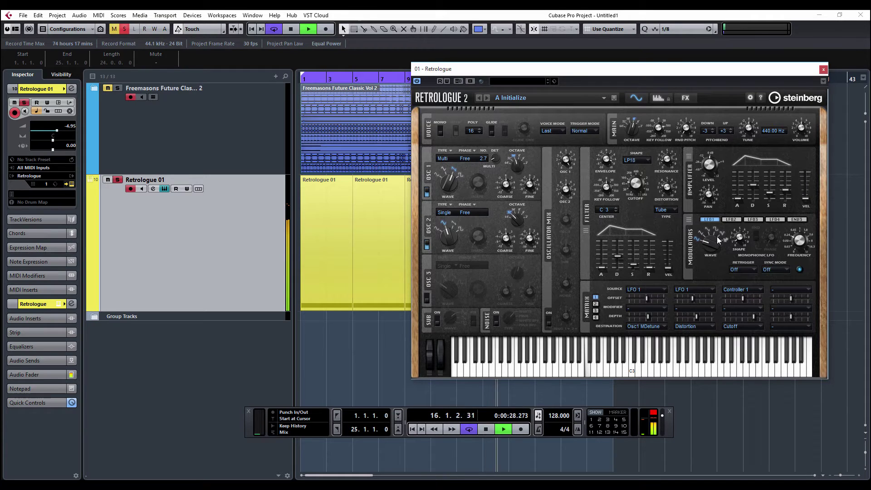
left_click_drag(753, 317, 760, 316)
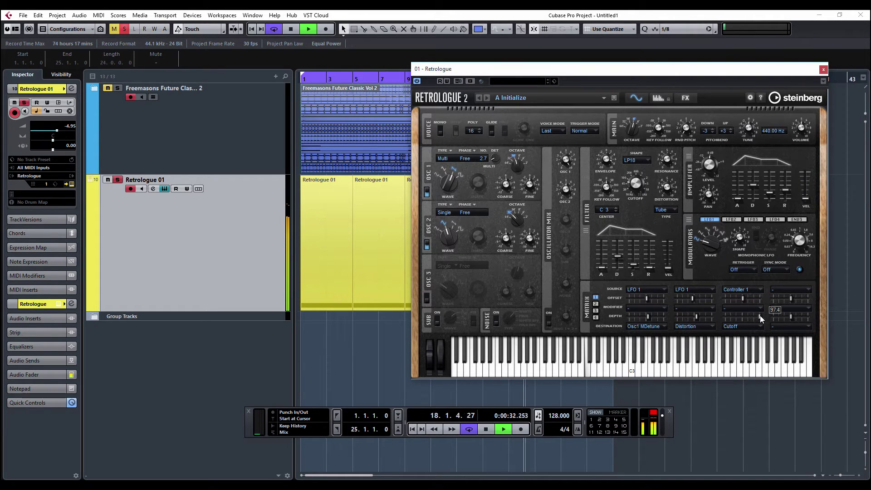
Stop playback, redraw the arpeggiator's Controller 1 steps as a smoother wave, and raise its depth to maximum.
left_click(657, 100)
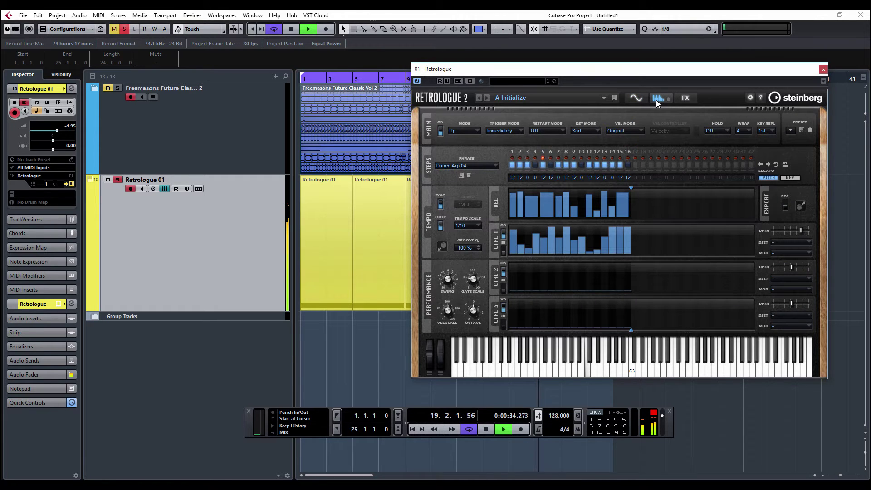
key("space")
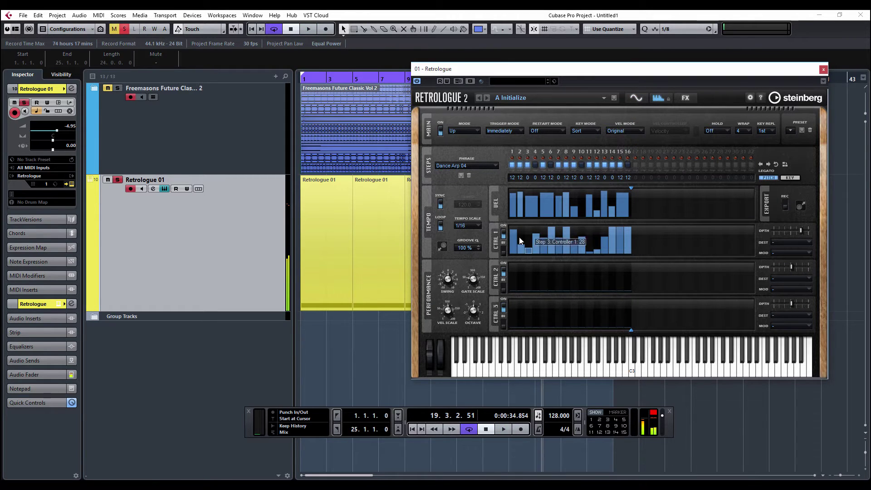
mouse_move(519, 233)
left_mouse_down()
mouse_move(564, 232)
mouse_move(586, 244)
mouse_move(628, 232)
left_mouse_up()
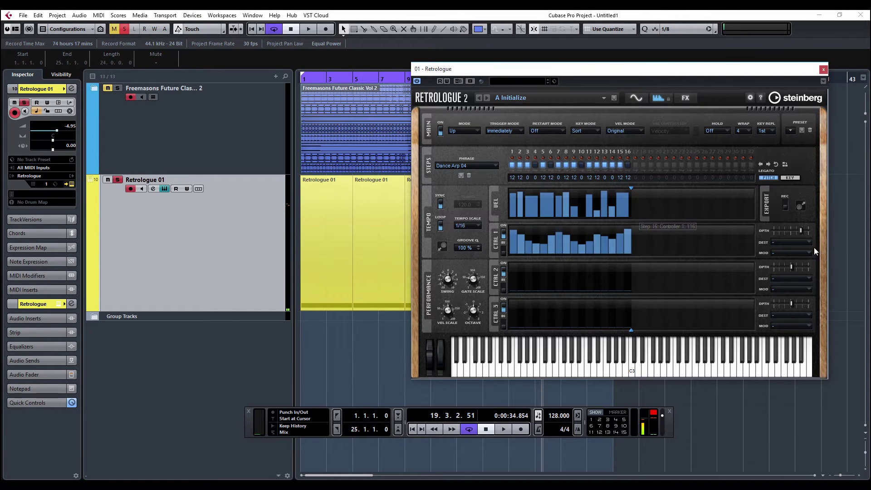
mouse_move(801, 230)
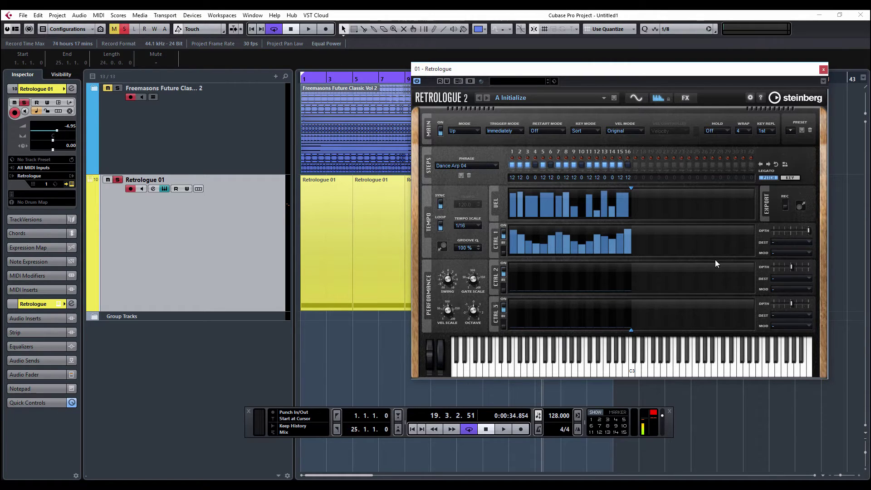
Play the loop and lower the Cutoff modulation depth in the third matrix slot to about 35.1.
left_click(638, 99)
key("space")
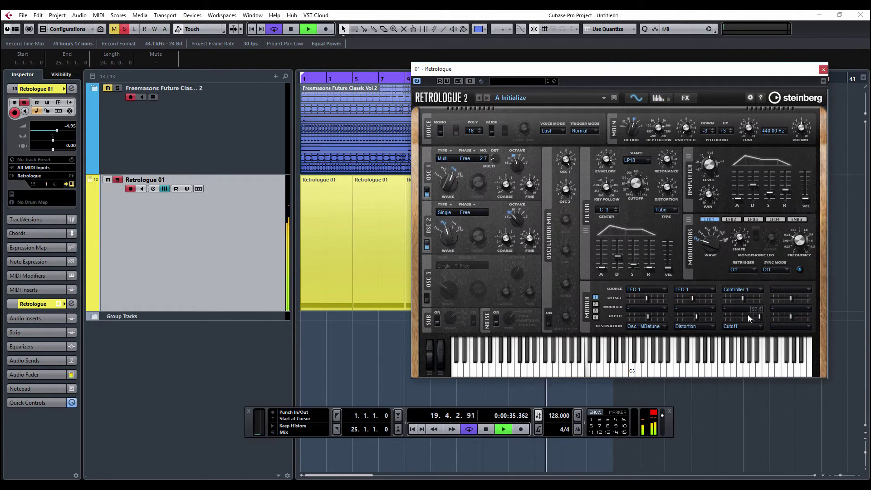
left_click_drag(758, 317, 748, 320)
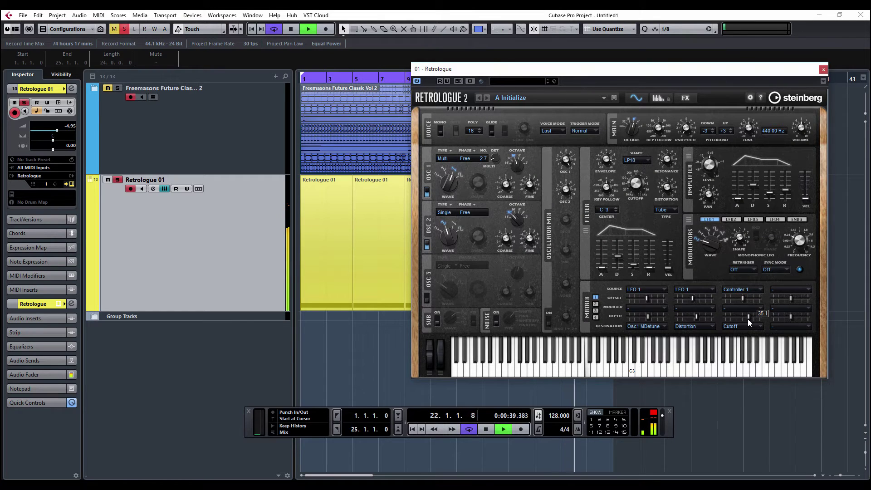
mouse_move(747, 296)
mouse_move(753, 314)
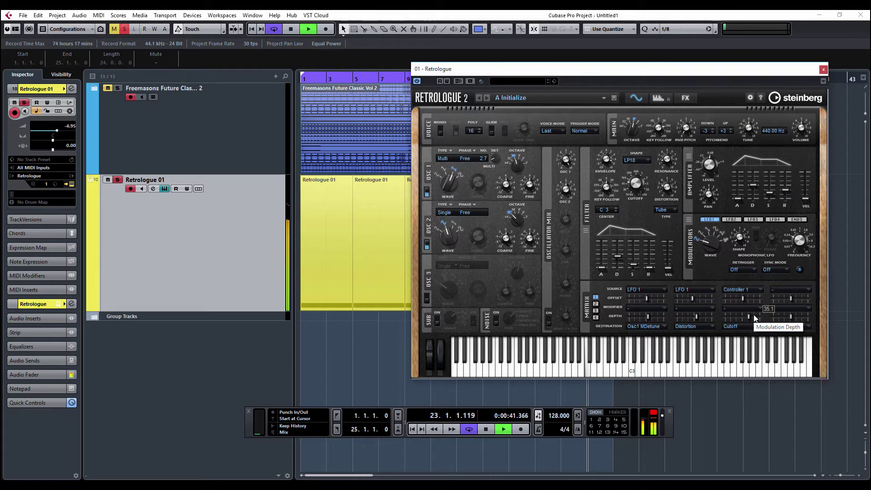
Lower the arpeggiator's Controller 1 depth to about 14.3 and readjust the third matrix slot's Cutoff depth during playback, then stop.
left_click(659, 98)
left_click_drag(807, 230, 793, 233)
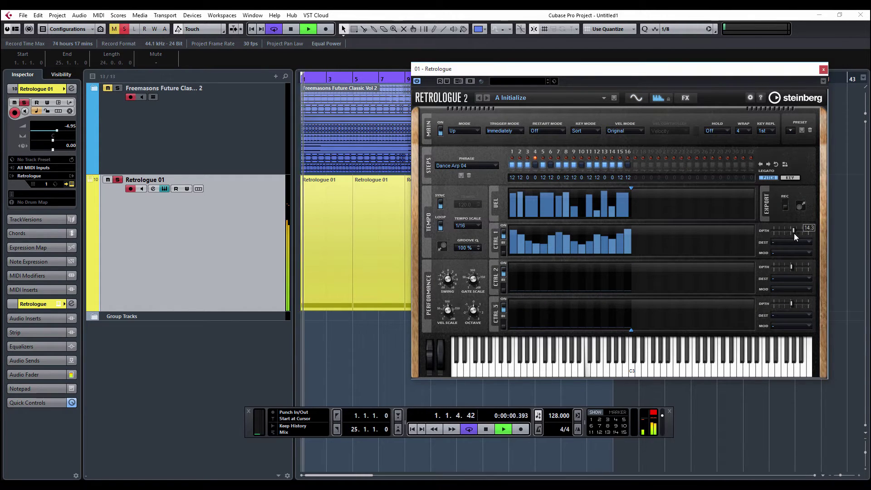
left_click(637, 97)
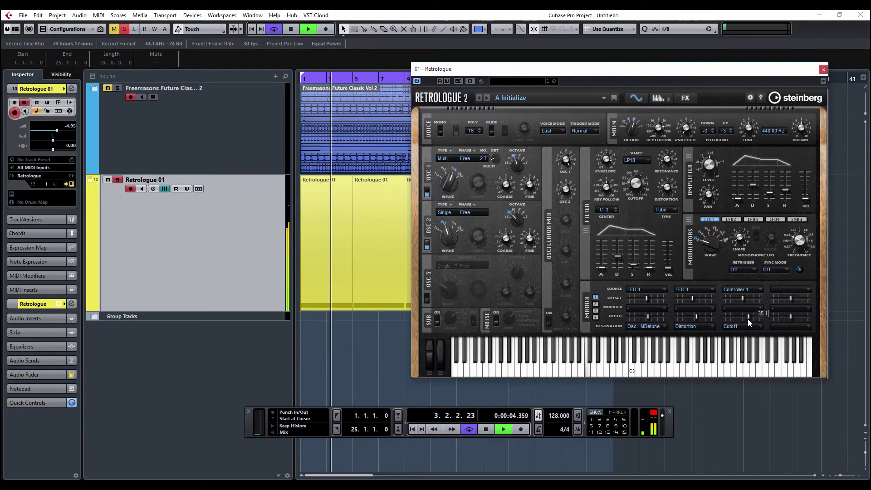
mouse_move(747, 319)
left_mouse_down()
mouse_move(722, 317)
mouse_move(736, 317)
left_mouse_up()
key("space")
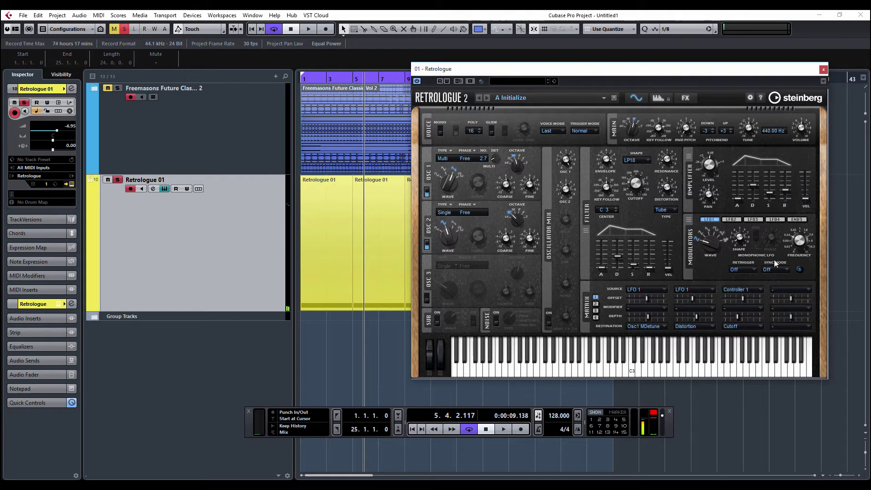
Draw a varied Controller 2 contour peaking mid-pattern across the arpeggiator steps.
left_click(659, 98)
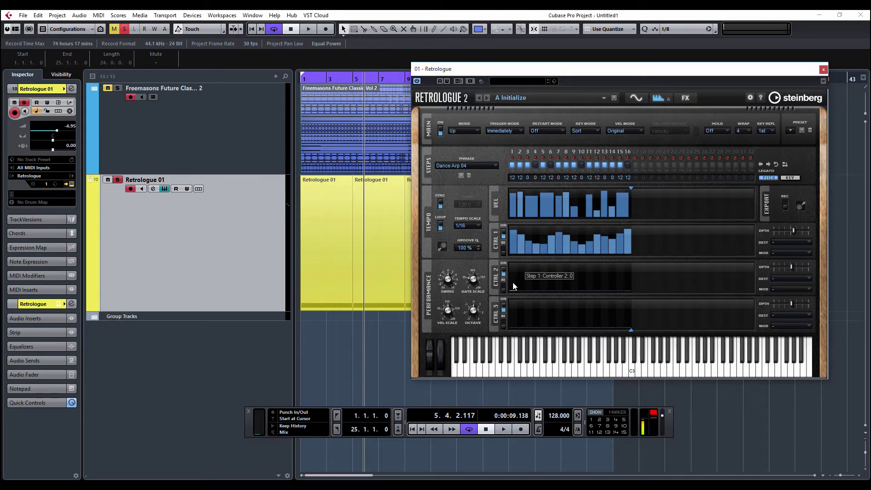
mouse_move(513, 286)
left_mouse_down()
mouse_move(564, 289)
mouse_move(584, 268)
mouse_move(556, 274)
mouse_move(628, 287)
left_mouse_up()
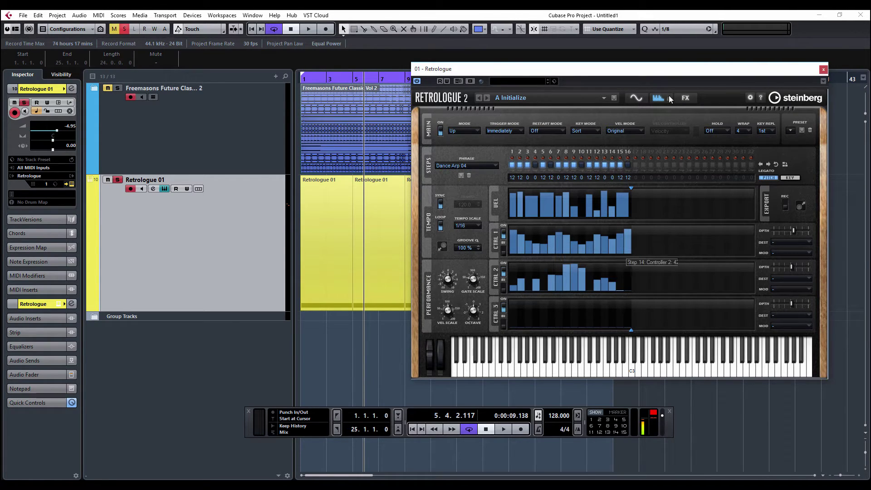
Route the arpeggiator's Controller 2 to Pan in the fourth modulation matrix slot, with a depth of about 61.
left_click(637, 98)
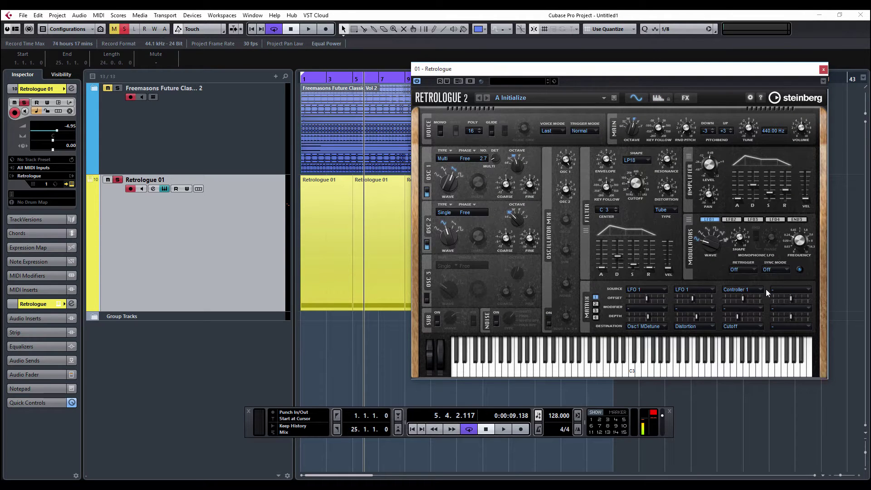
left_click(782, 288)
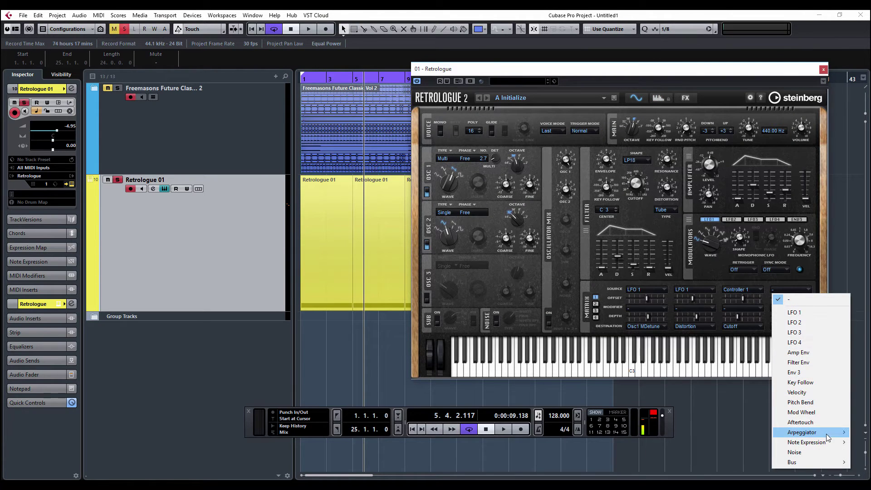
mouse_move(826, 437)
left_click(737, 441)
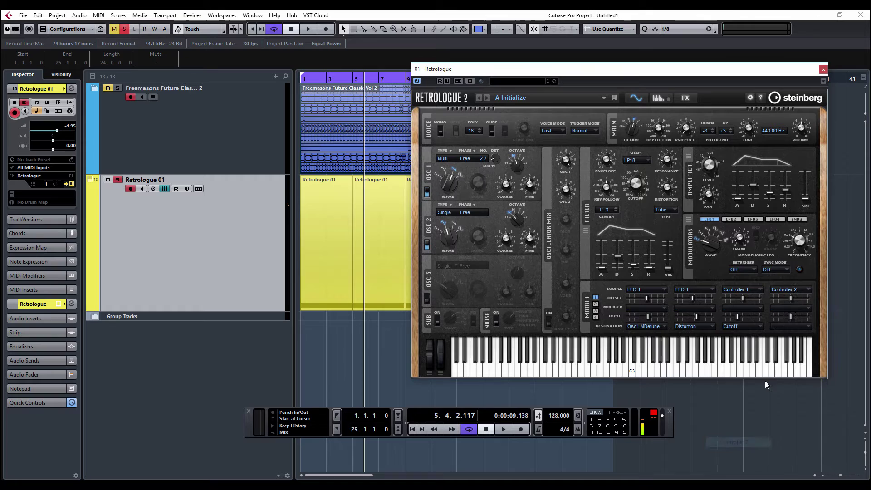
left_click(782, 328)
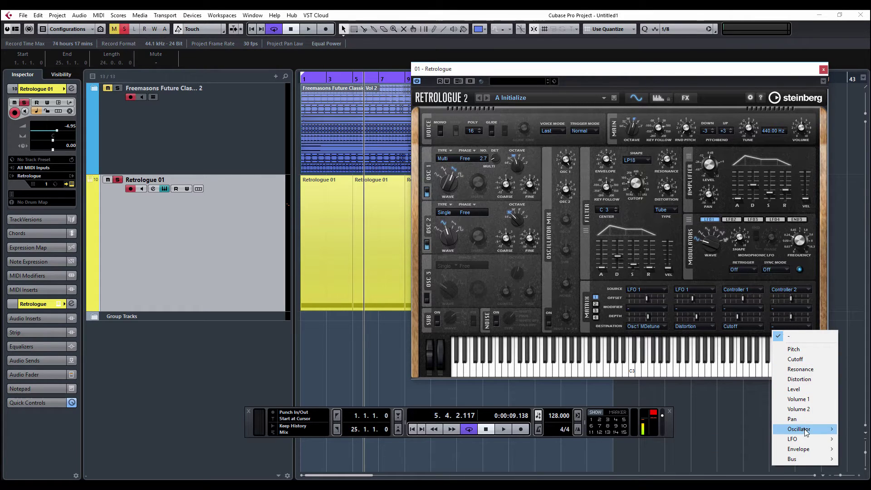
left_click(793, 419)
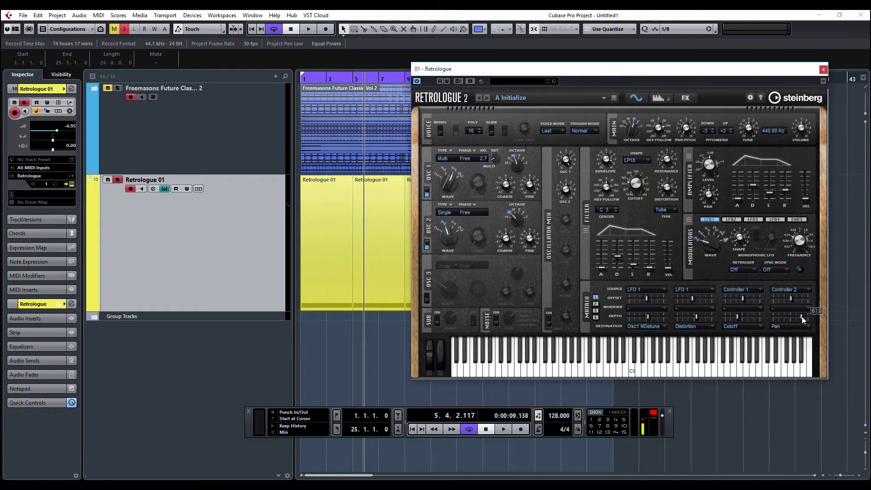
Play the loop, redraw the arpeggiator's Controller 2 steps as a varied up-and-down contour, and set its depth to about 19.5.
key("space")
left_click(657, 98)
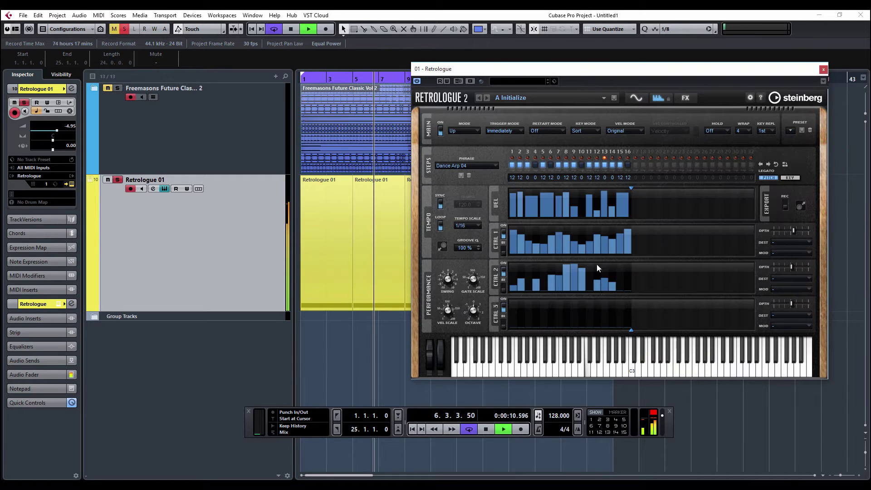
mouse_move(520, 291)
left_mouse_down()
mouse_move(621, 267)
mouse_move(810, 266)
left_mouse_up()
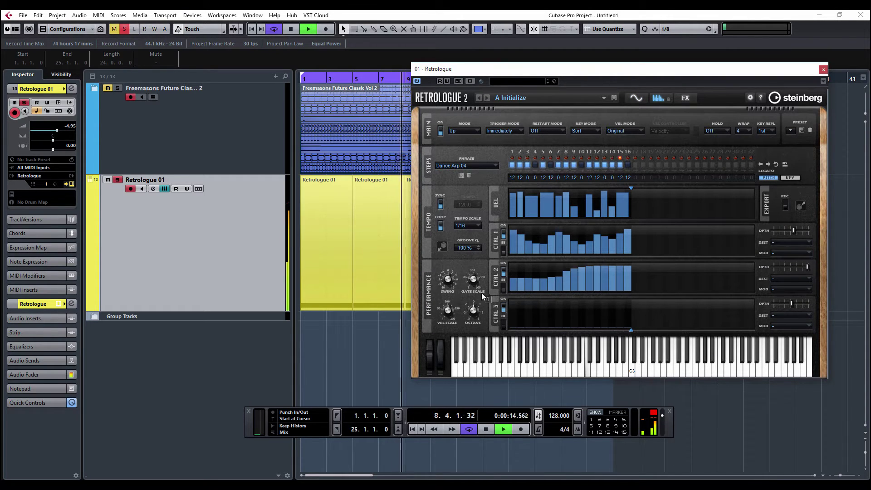
left_click(515, 267)
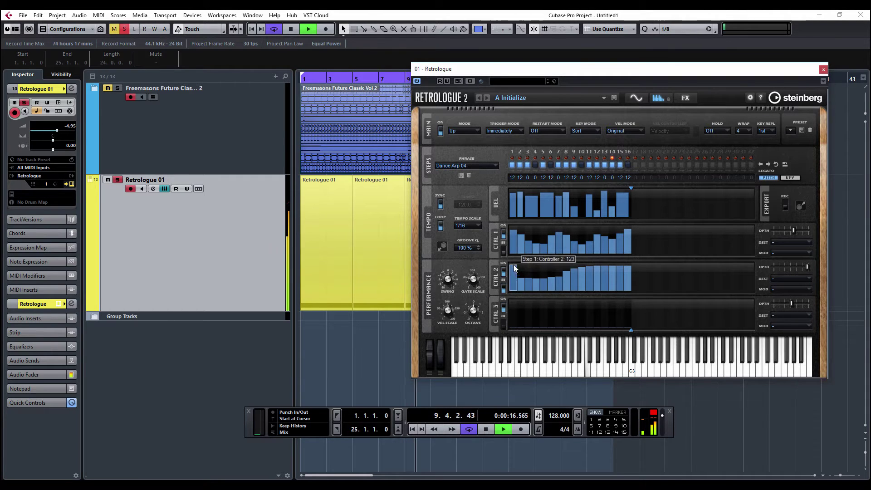
mouse_move(515, 267)
left_mouse_down()
mouse_move(548, 290)
mouse_move(570, 292)
mouse_move(624, 267)
mouse_move(519, 284)
mouse_move(530, 268)
mouse_move(570, 283)
mouse_move(608, 278)
mouse_move(519, 277)
mouse_move(535, 266)
mouse_move(540, 282)
mouse_move(561, 267)
mouse_move(570, 294)
mouse_move(585, 266)
mouse_move(591, 283)
mouse_move(610, 263)
mouse_move(619, 282)
mouse_move(622, 264)
mouse_move(619, 284)
mouse_move(635, 268)
left_mouse_up()
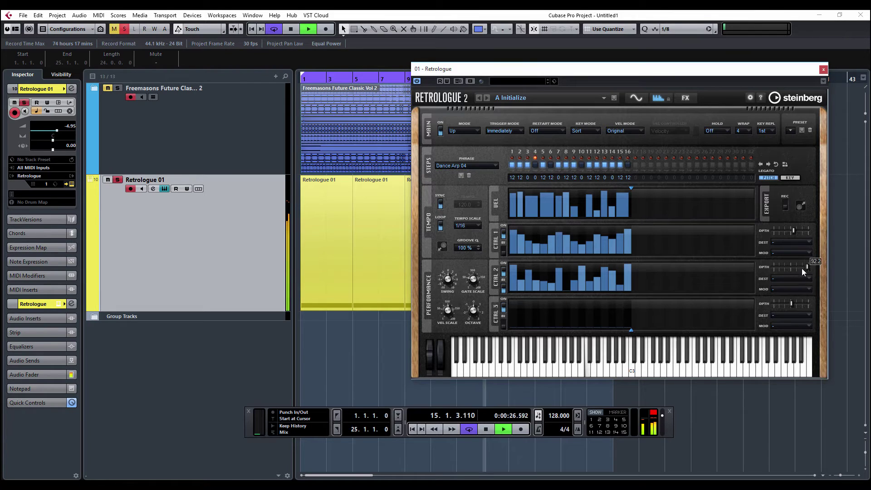
left_click_drag(801, 269, 795, 270)
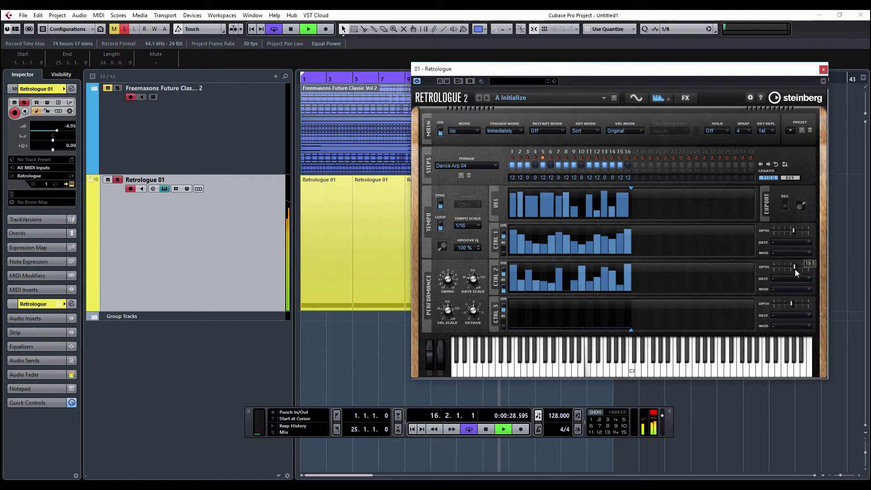
Clear all mute and solo states to hear the backing track, and raise the octaves of OSC 1 and OSC 2.
left_click(636, 98)
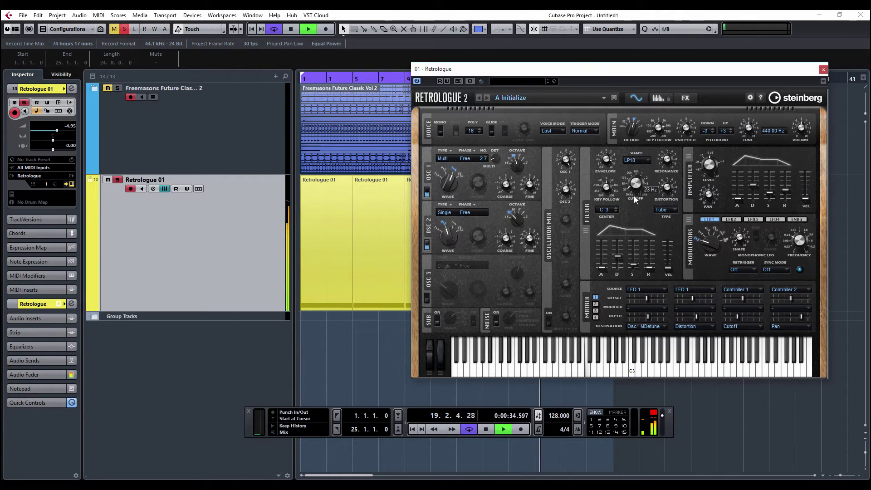
left_click(114, 29)
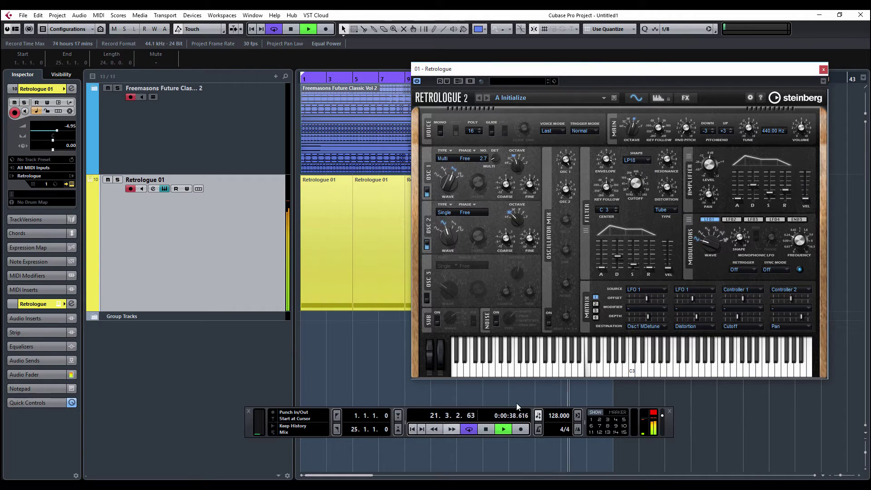
mouse_move(634, 189)
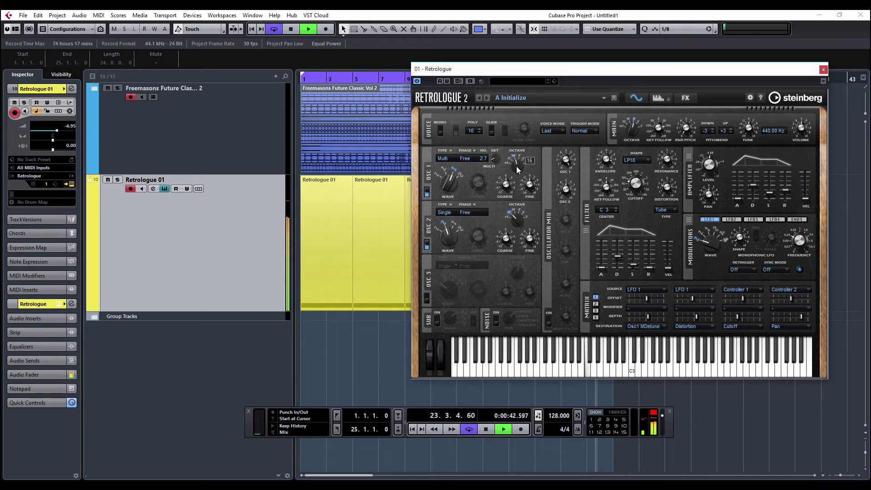
mouse_move(520, 163)
mouse_move(521, 204)
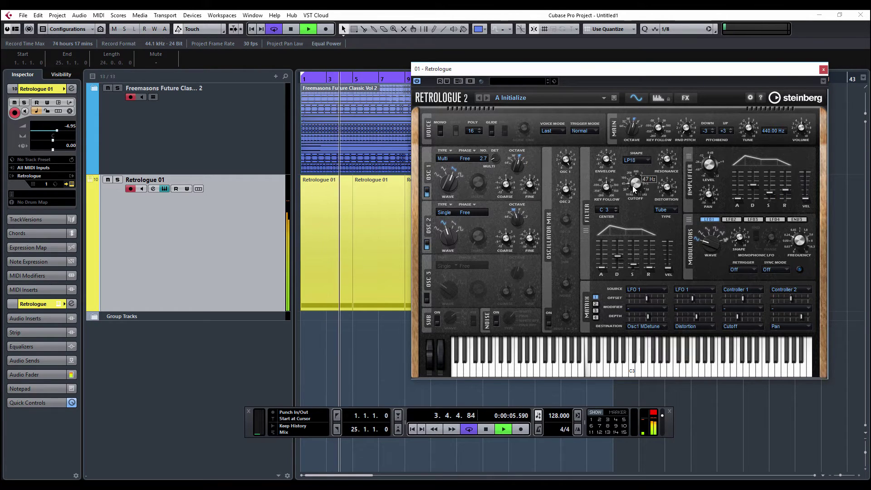
Sweep the filter cutoff up to 22000 Hz, adjust the amplifier envelope's release to about 44 ms and its decay, then stop playback.
left_click_drag(632, 190, 634, 143)
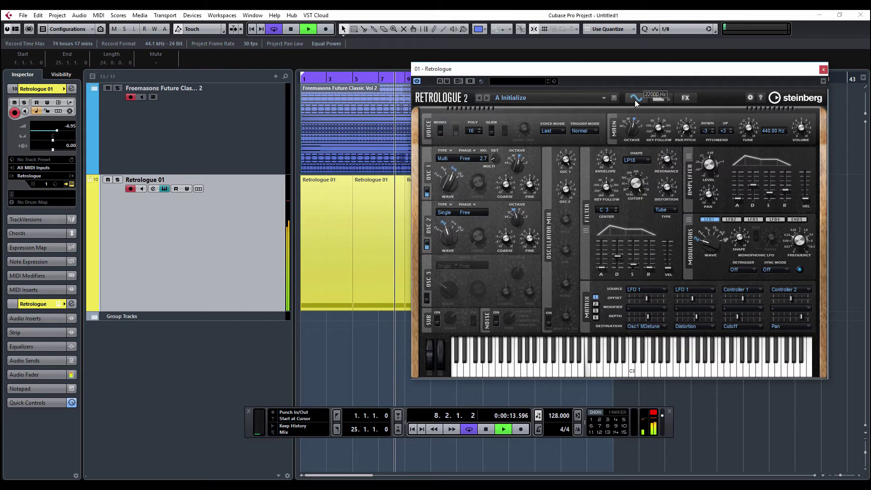
left_click_drag(785, 190, 787, 194)
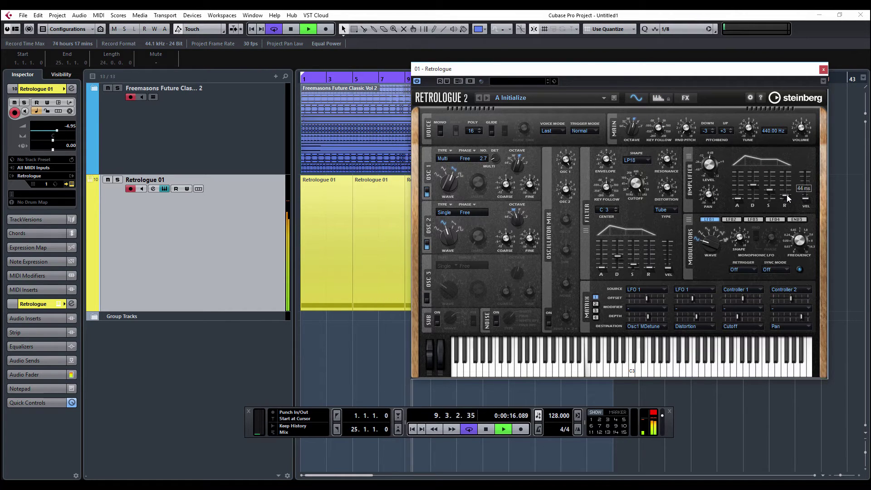
left_click(756, 190)
key("space")
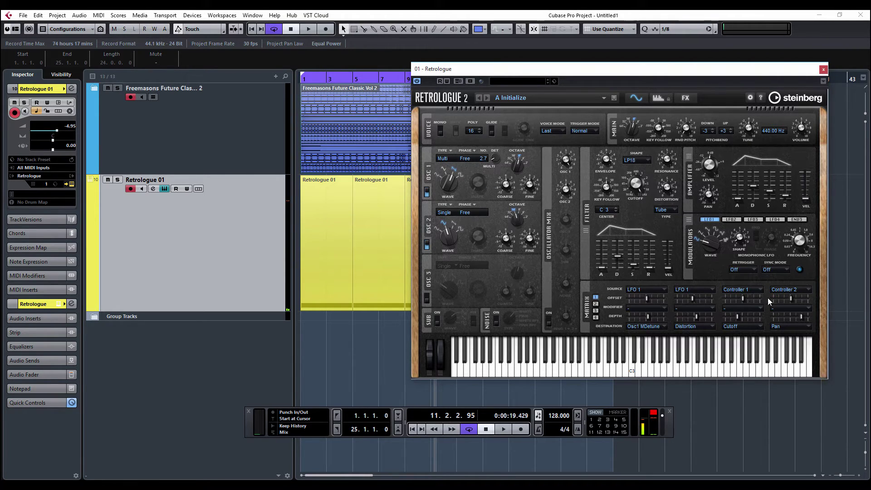
Reset the synth to the initialized patch and delete all Retrologue 01 MIDI events from the arrangement.
mouse_move(790, 298)
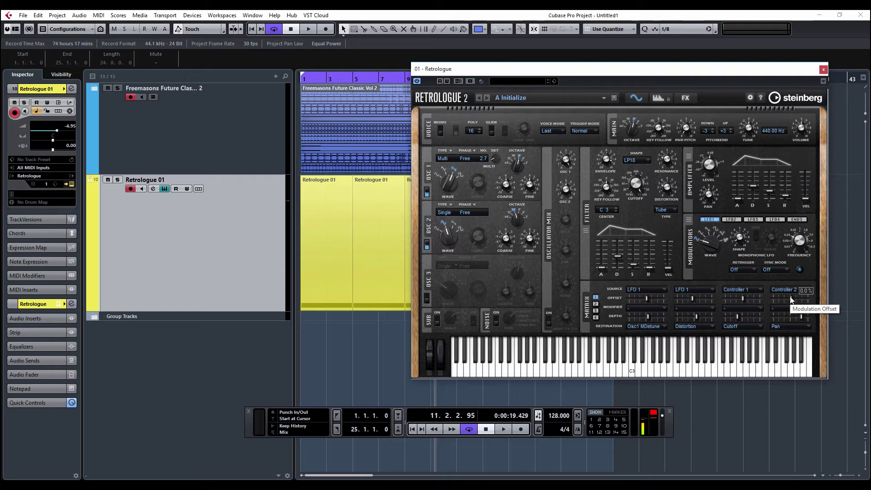
left_click(480, 98)
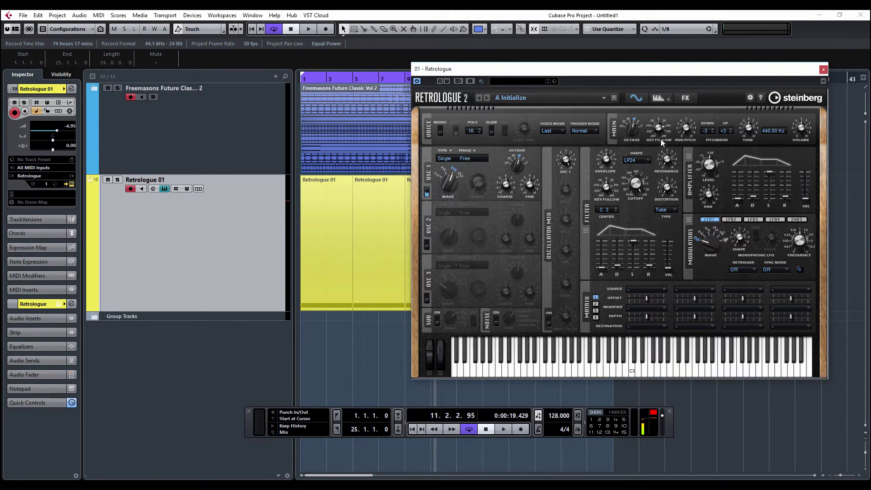
left_click_drag(683, 74, 676, 281)
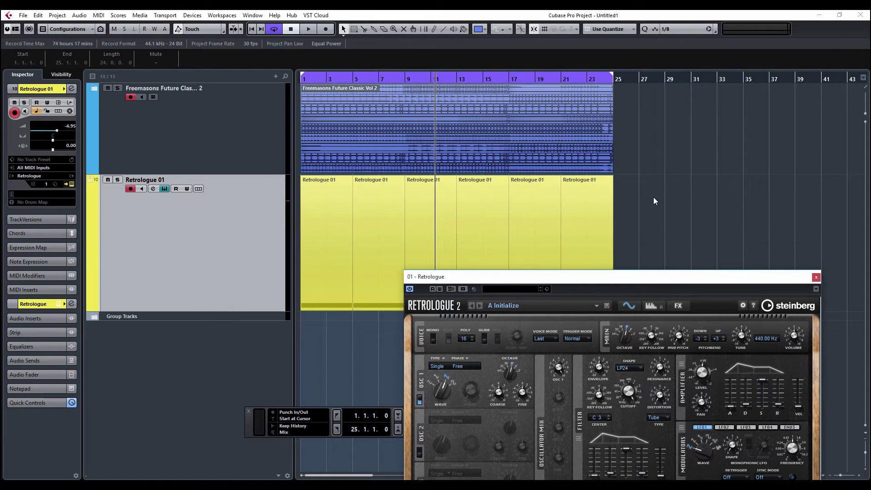
left_click_drag(653, 196, 330, 247)
key("Delete")
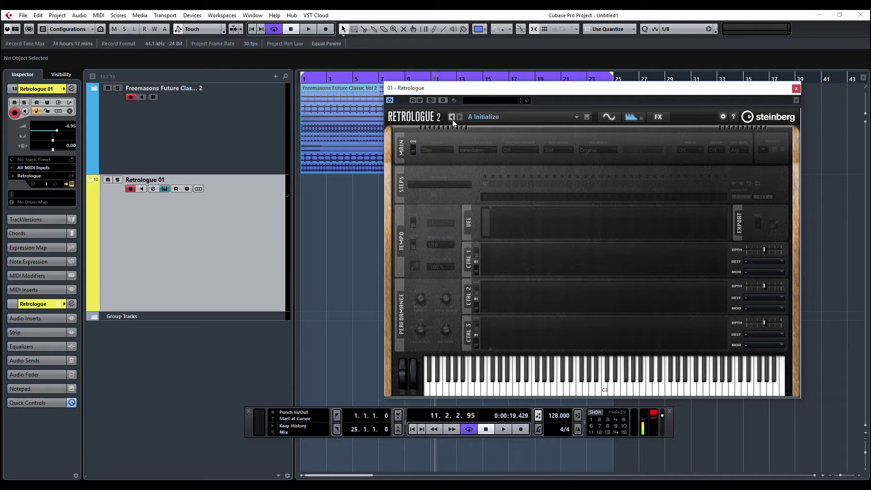
Switch OSC 1 to the Multi type and set its oscillator number to 2.5.
left_click(608, 117)
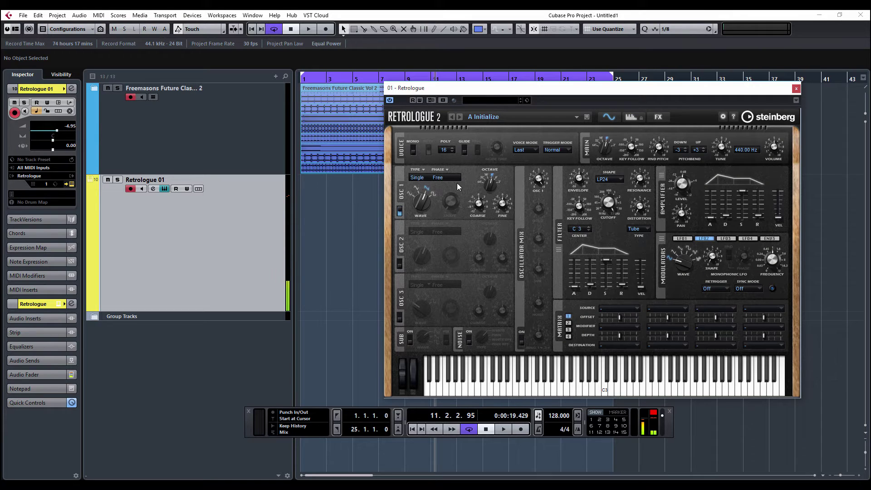
left_click(419, 178)
left_click(420, 197)
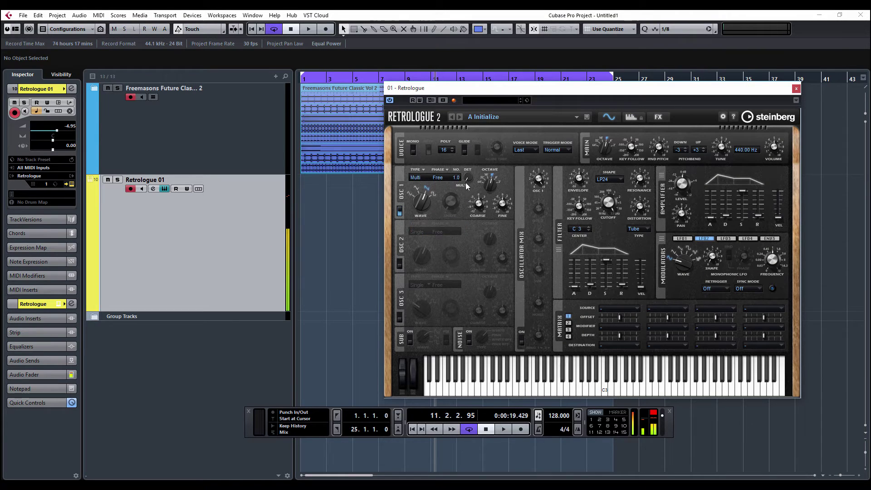
scroll(453, 176, "up", 3)
mouse_move(470, 176)
Enable OSC 2, comparing the sound with and without it, and switch it to a waveform with an adjustable shape.
left_click(401, 264)
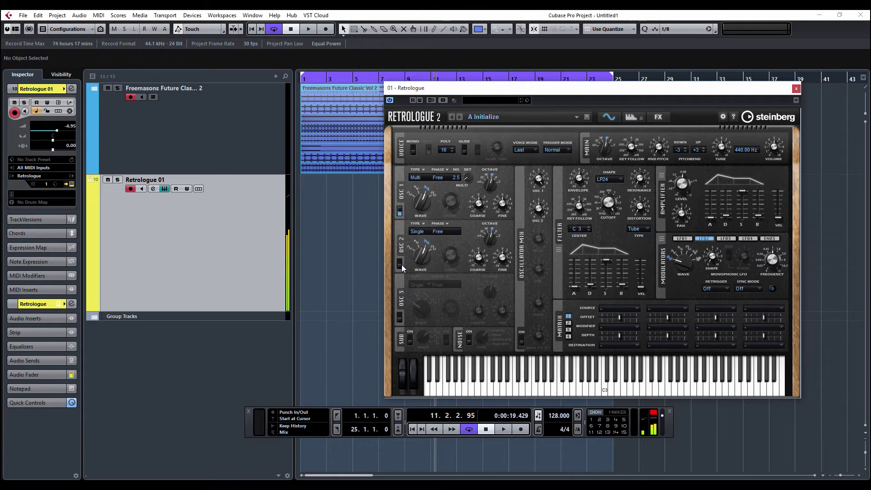
left_click(401, 265)
left_click(402, 266)
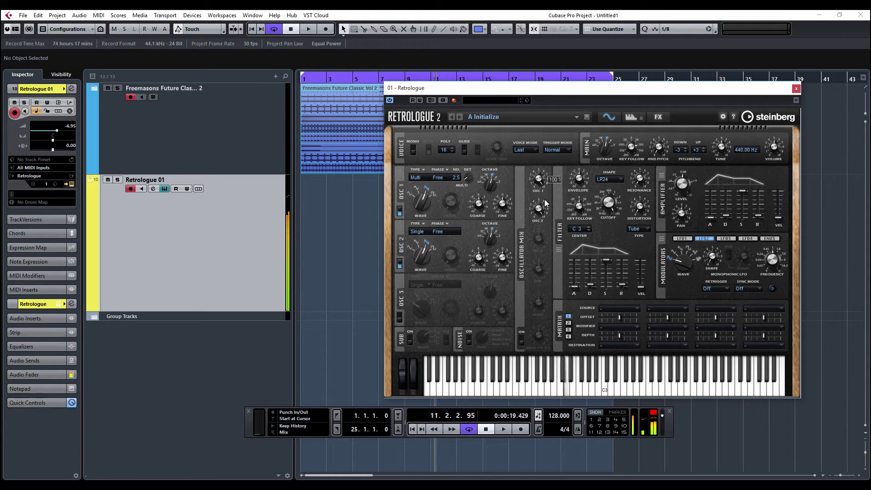
left_click_drag(425, 258, 437, 237)
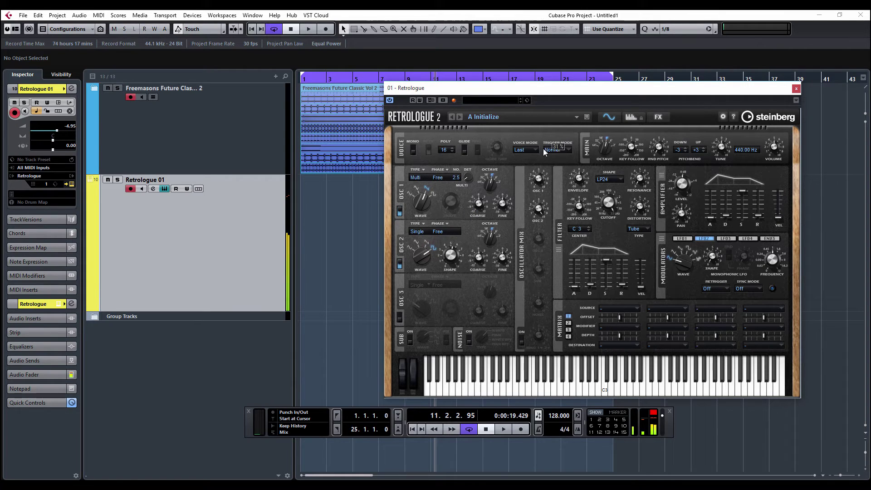
Enable the sub oscillator and the white noise generator, and adjust their levels in the oscillator mix.
left_click(411, 338)
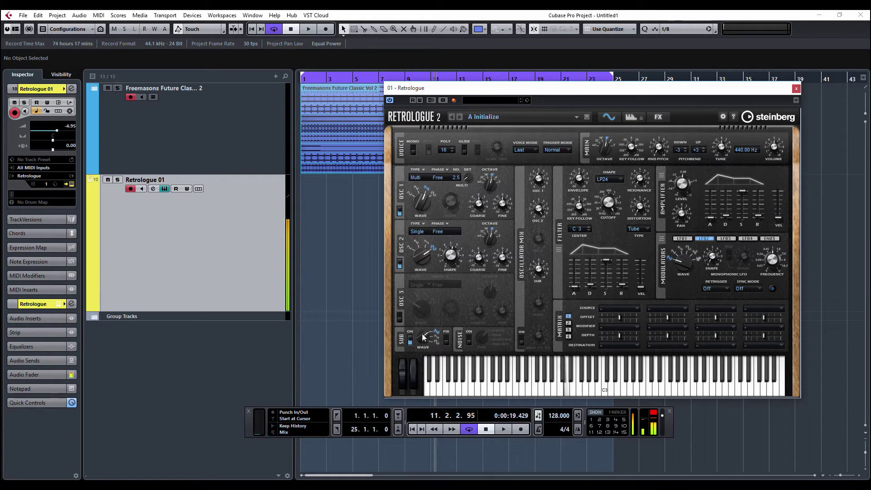
left_click_drag(426, 340, 426, 338)
left_click(469, 338)
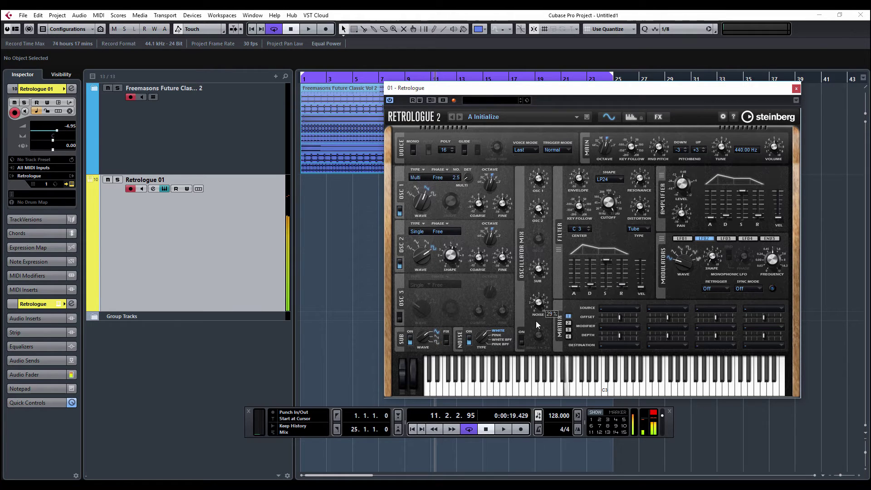
mouse_move(531, 336)
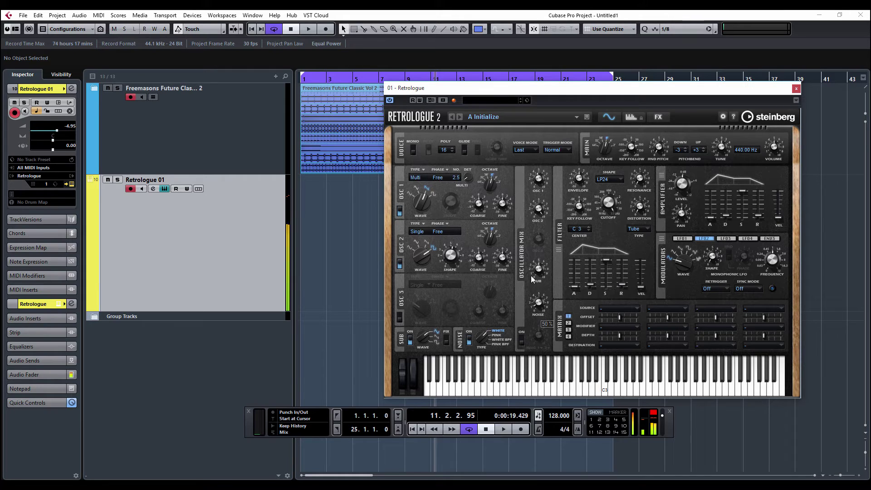
mouse_move(541, 277)
mouse_move(539, 312)
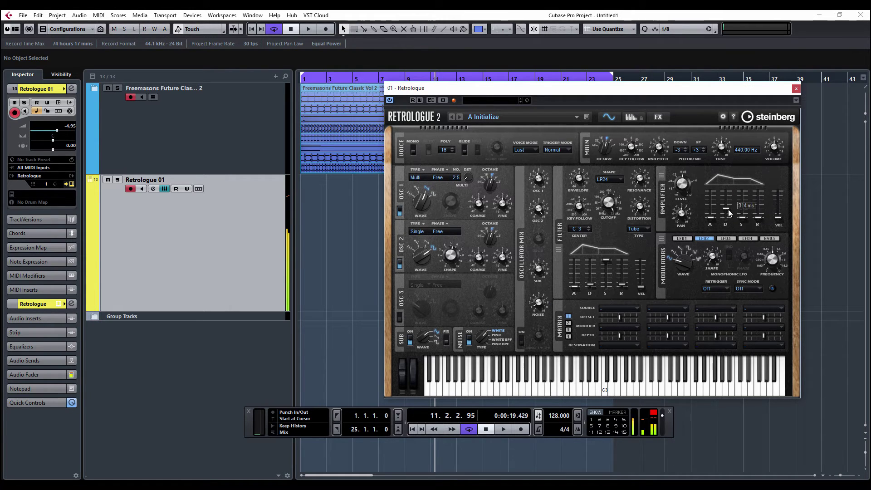
Shape the amplifier envelope by adjusting its decay, sustain and release.
left_click_drag(742, 216, 760, 213)
right_click(759, 210)
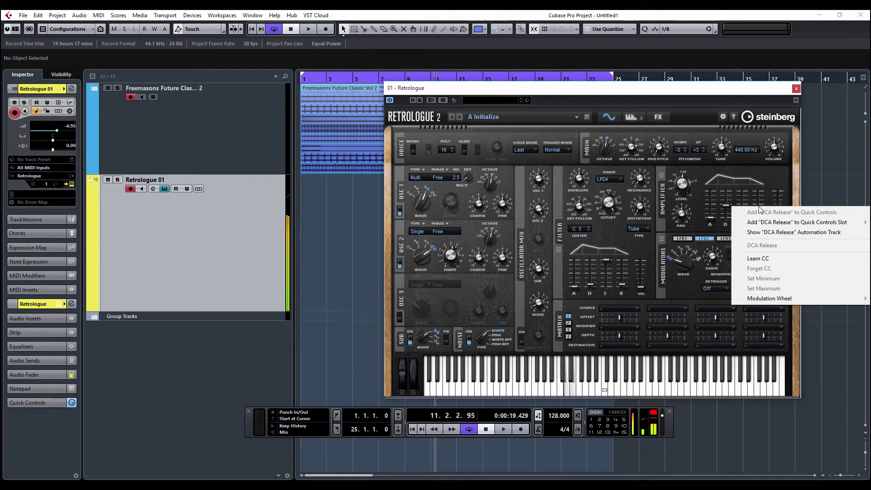
left_click(762, 174)
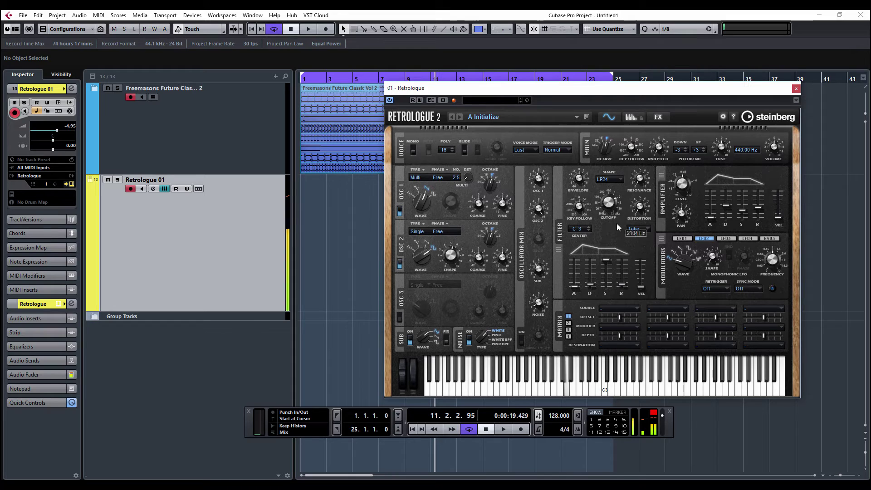
Try the BR12+LP6, BR12+LP12 and BP12+BR12 filter shapes, sweeping the cutoff on each.
left_click(613, 179)
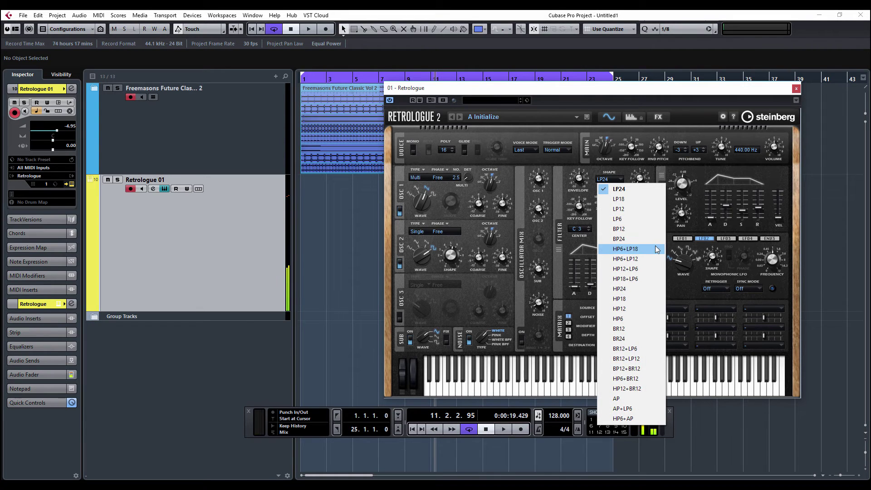
left_click(640, 349)
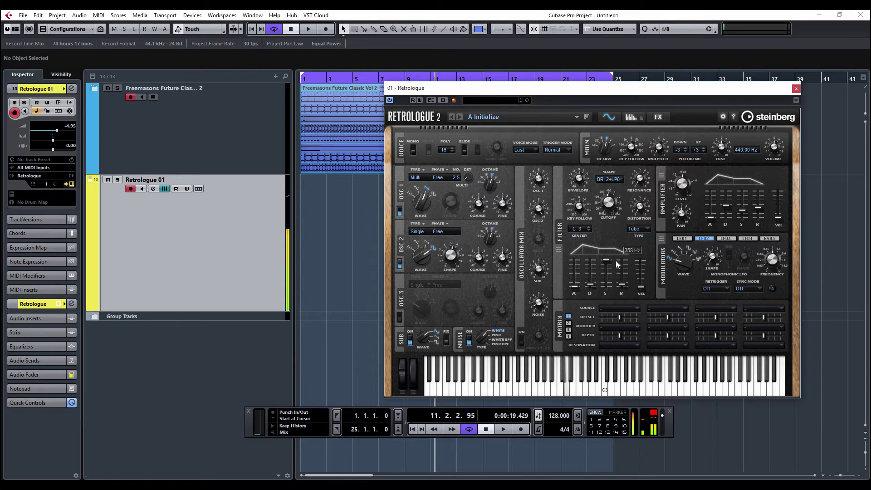
left_click(609, 179)
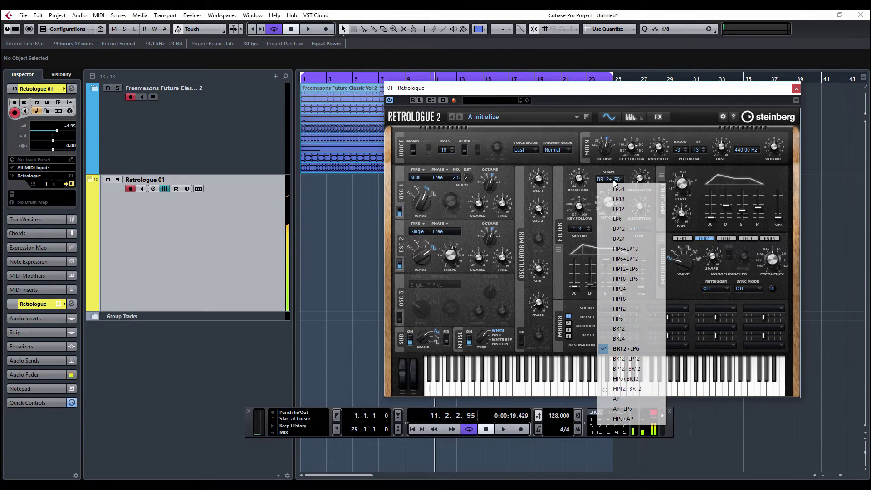
left_click(626, 358)
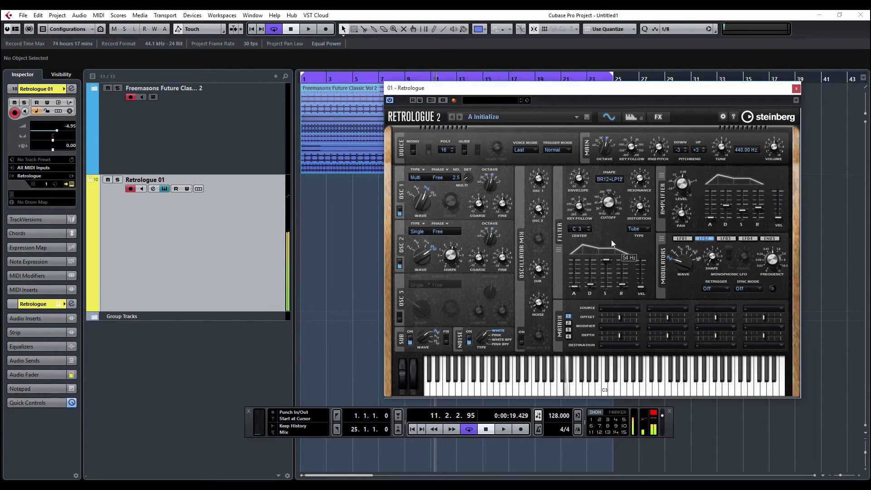
left_click(610, 179)
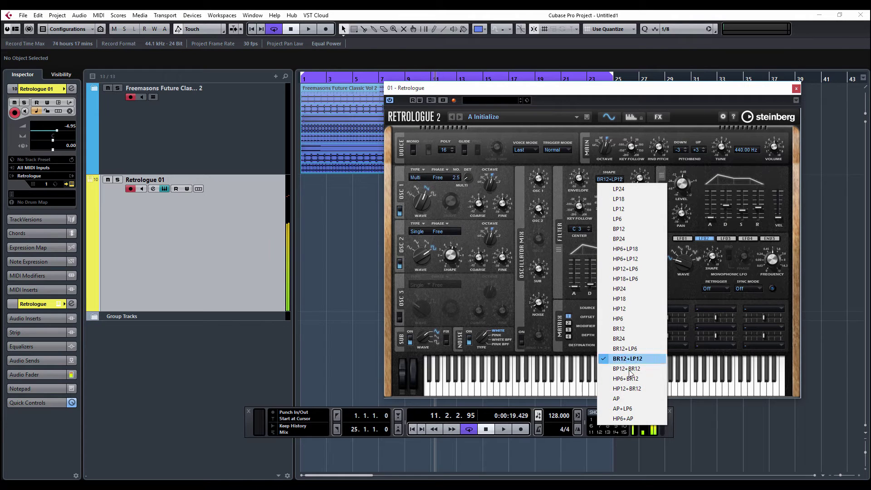
left_click(635, 368)
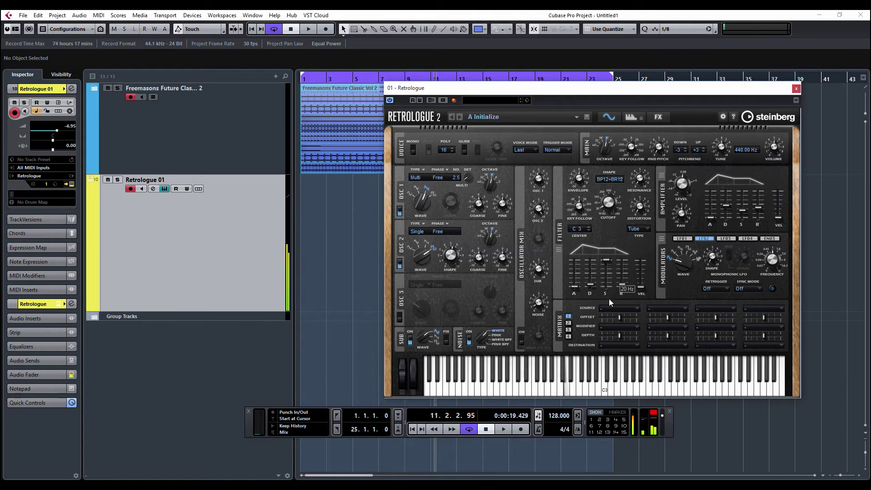
left_click_drag(610, 301, 604, 245)
Set the filter shape to HP6+BR12 and sweep the cutoff, leaving it at about 166 Hz.
left_click(609, 179)
left_click(626, 378)
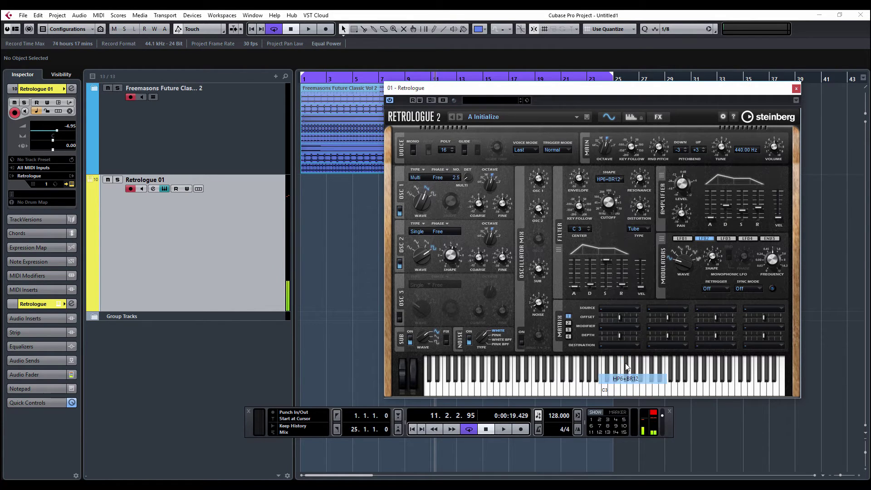
left_click_drag(611, 208, 606, 232)
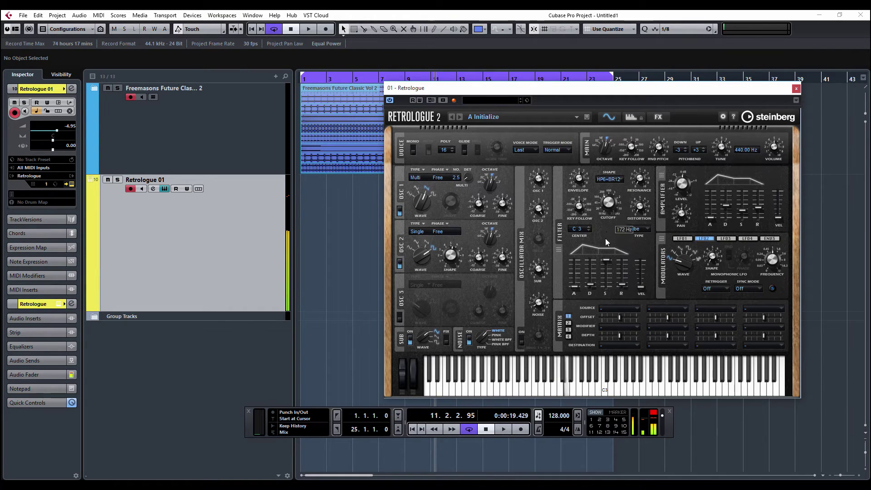
left_click_drag(607, 233, 609, 231)
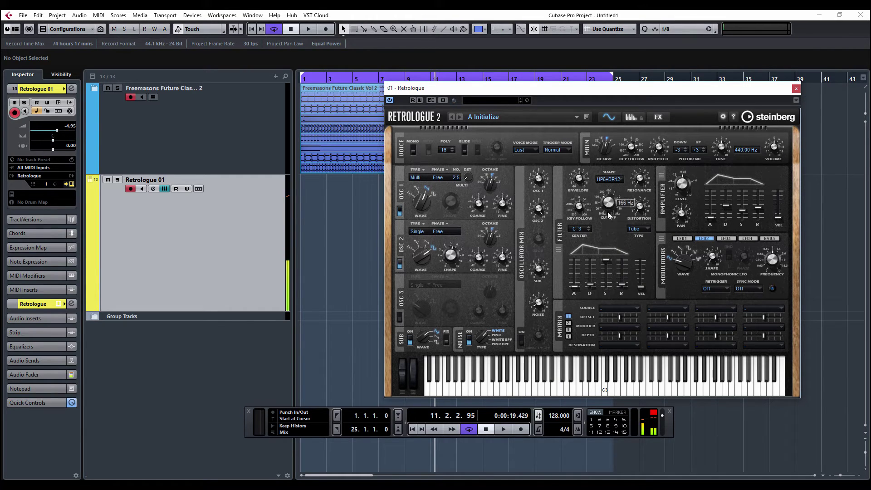
Route Velocity to Cutoff in the first modulation matrix slot and raise the modulation depth.
left_click(619, 307)
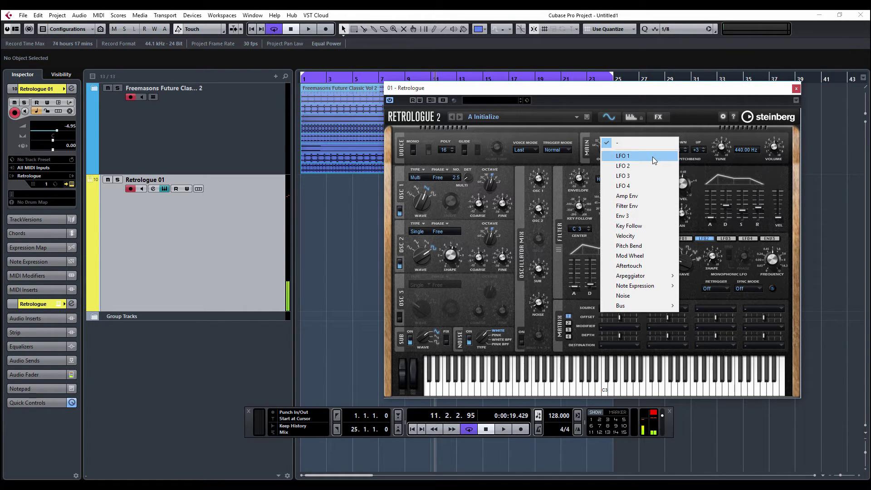
left_click(648, 235)
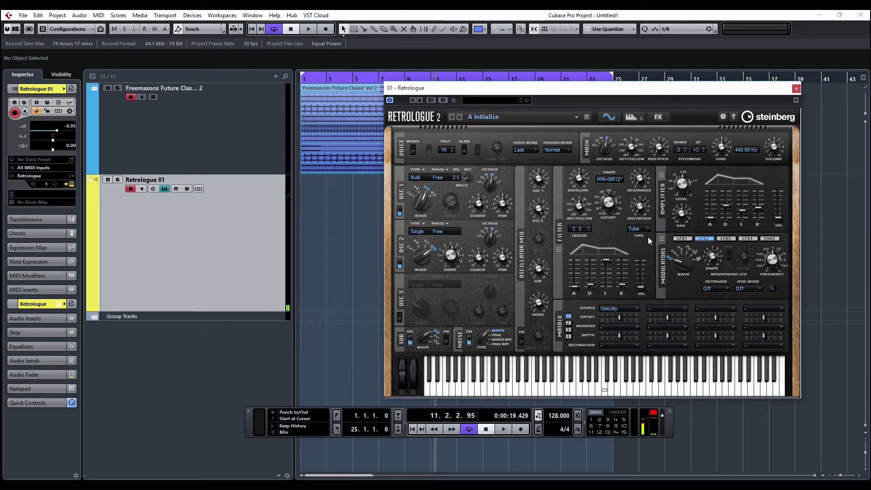
left_click(624, 345)
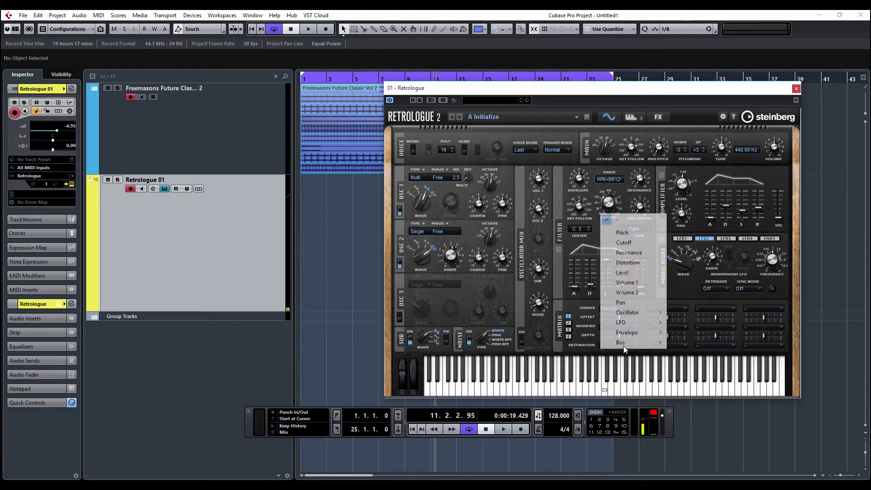
left_click(635, 245)
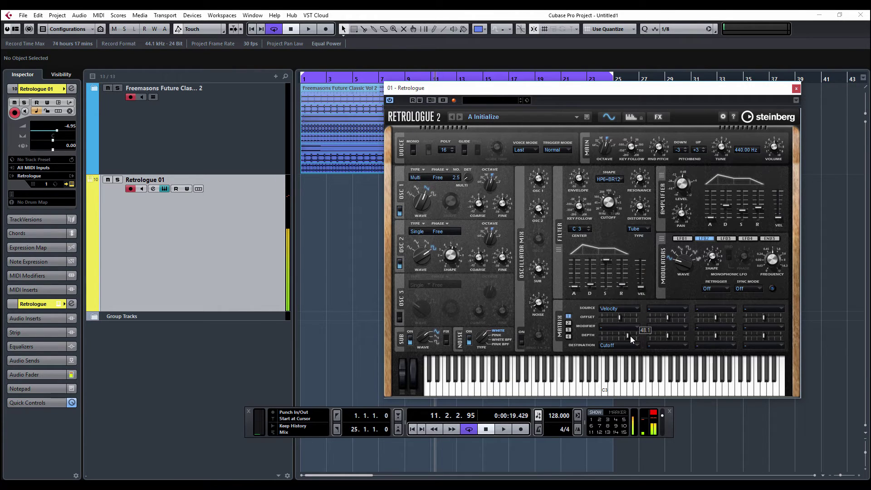
left_click_drag(630, 335, 636, 336)
mouse_move(608, 202)
mouse_move(586, 182)
Turn on the arpeggiator and extend its sequence to six steps.
left_click(632, 120)
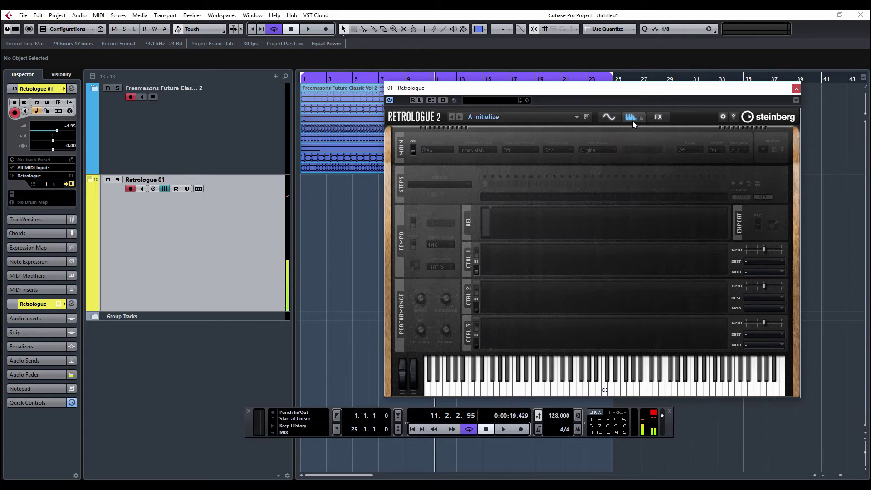
left_click(414, 147)
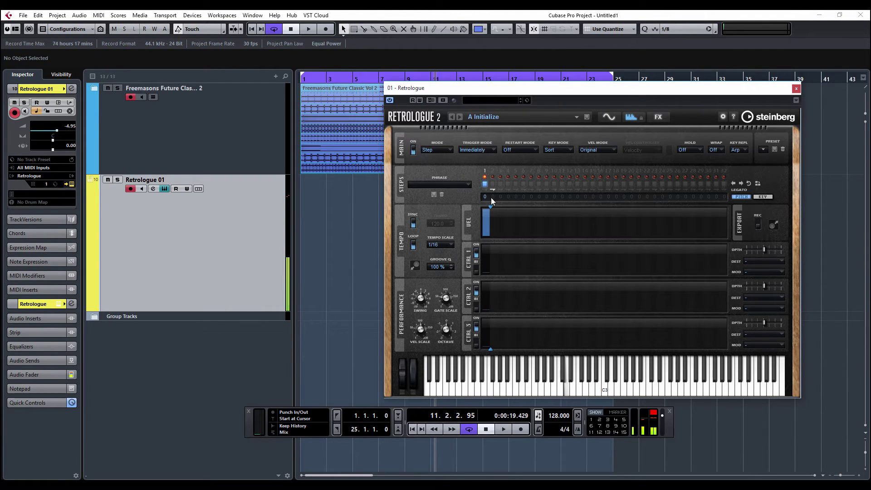
left_click_drag(489, 207, 527, 211)
left_click(434, 195)
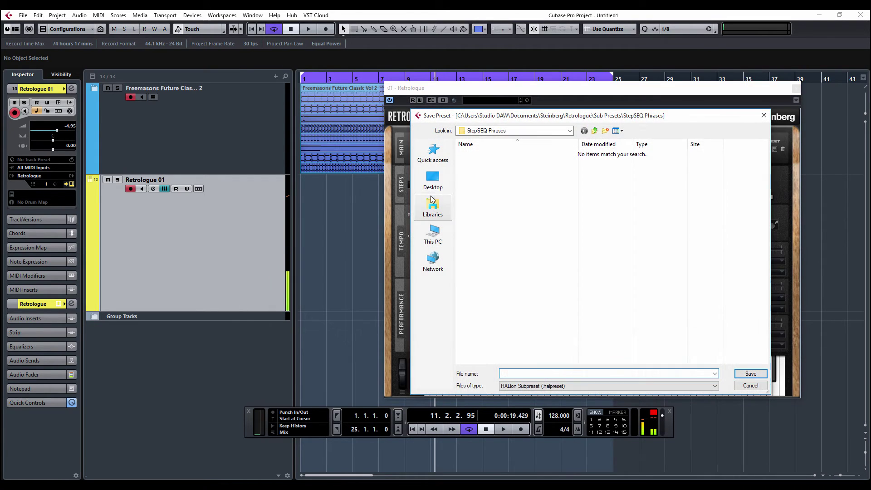
left_click(750, 385)
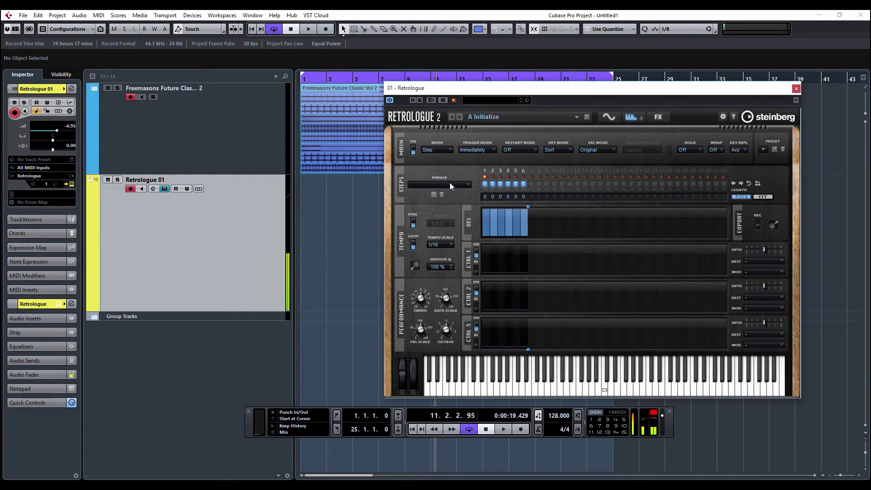
Load the Step Sequence 11 phrase from the Step Sequence category into the arpeggiator.
left_click(464, 185)
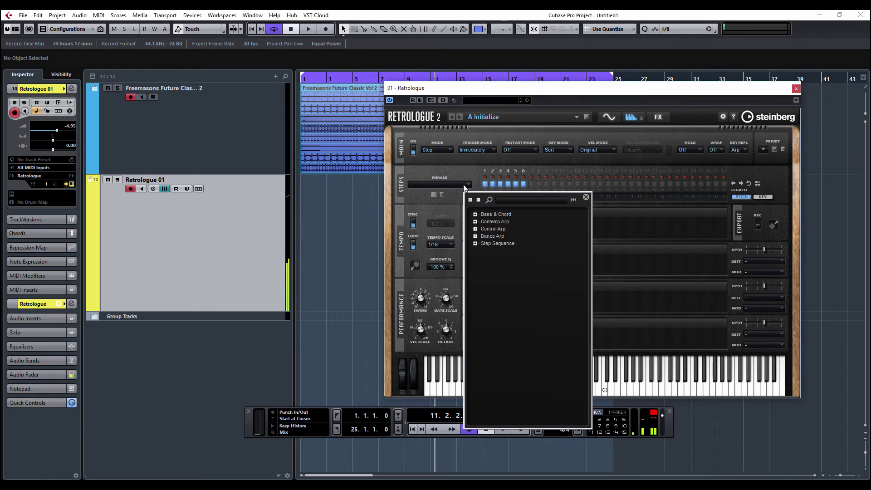
left_click(474, 243)
left_click(500, 339)
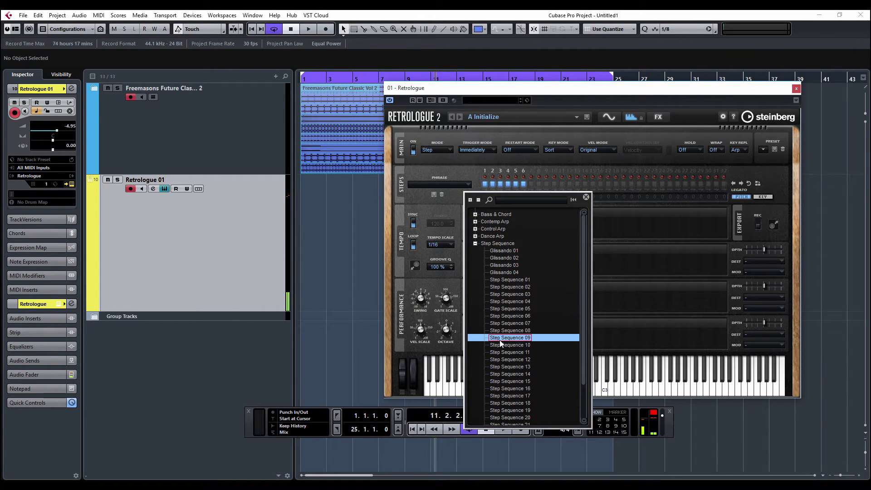
double_click(502, 354)
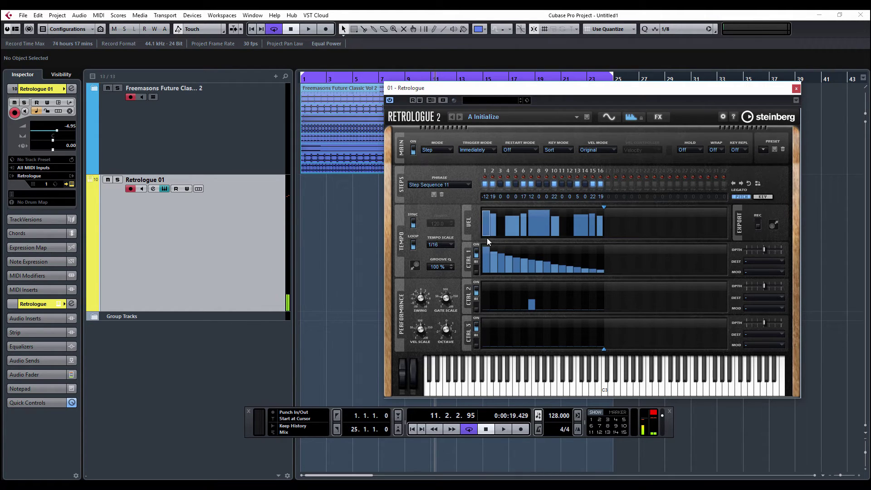
Route arpeggiator Controller 1 to Resonance in the second modulation matrix slot with a positive depth.
left_click(609, 117)
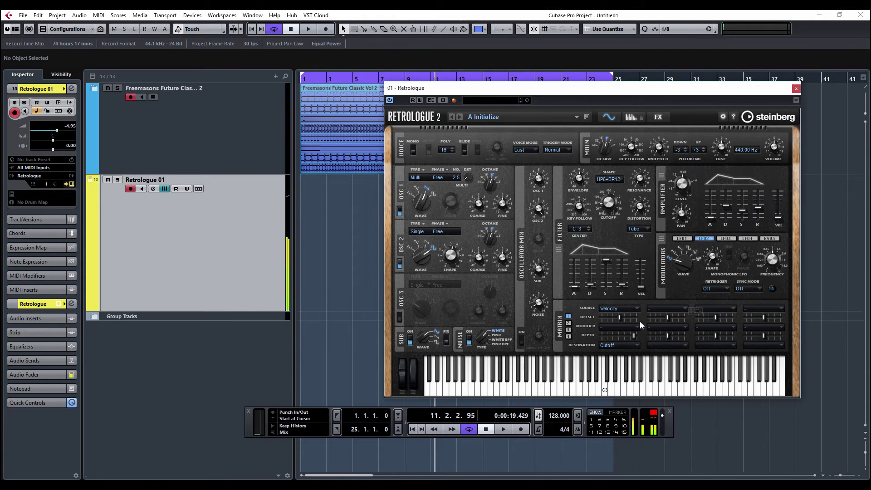
left_click(657, 310)
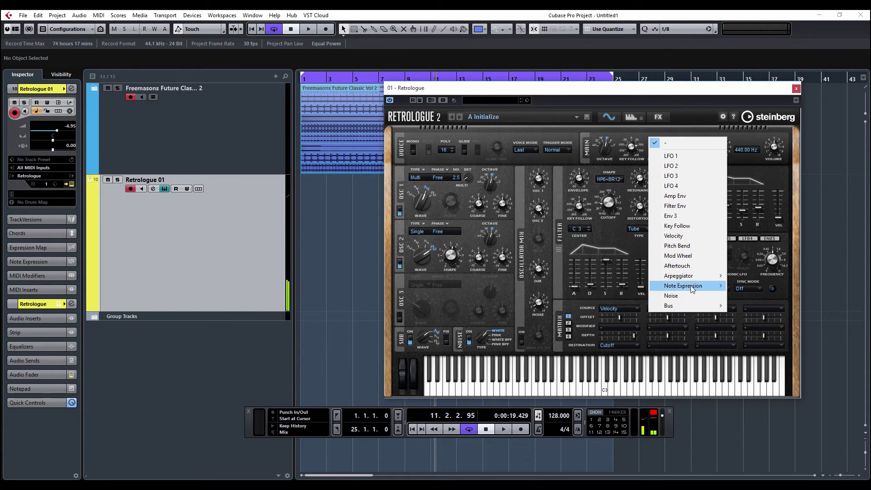
mouse_move(698, 277)
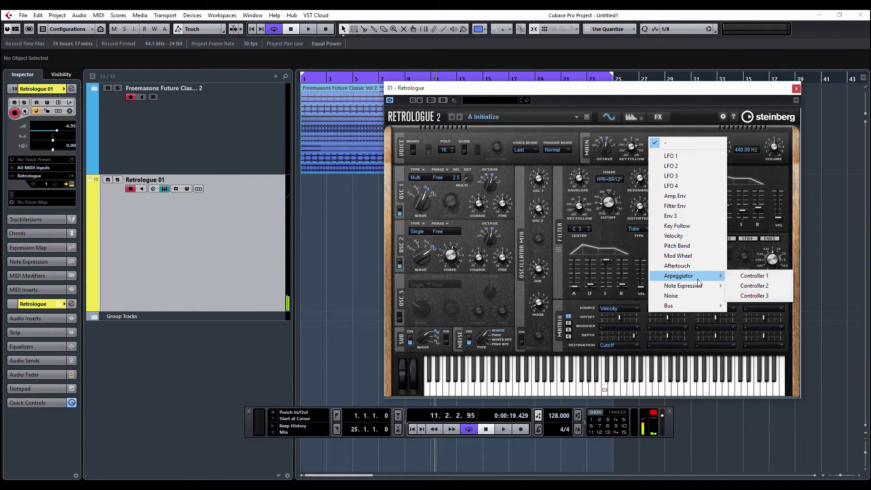
left_click(757, 279)
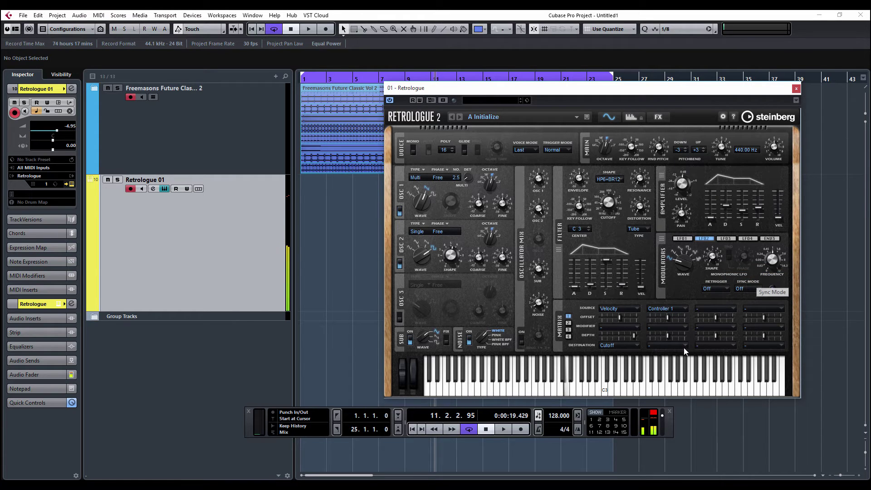
left_click(666, 344)
left_click(672, 253)
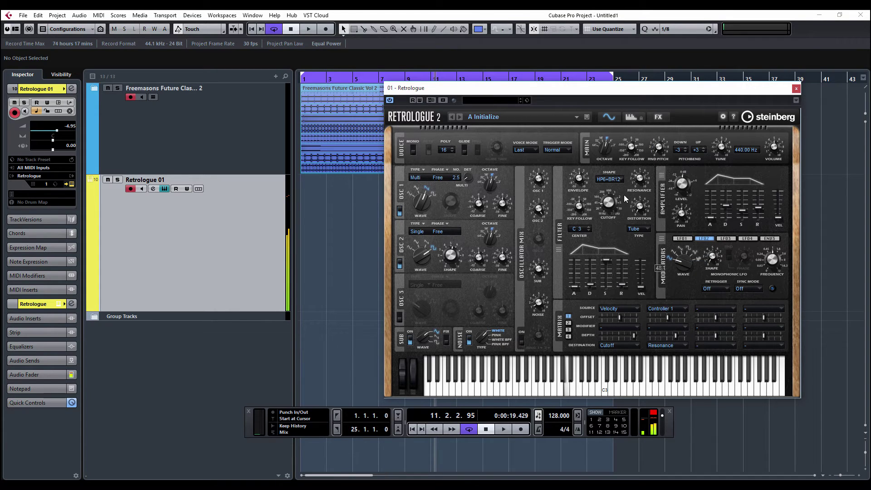
Redraw the arpeggiator's controller 1 and controller 2 lanes with varied values across the 16 steps.
left_click(631, 117)
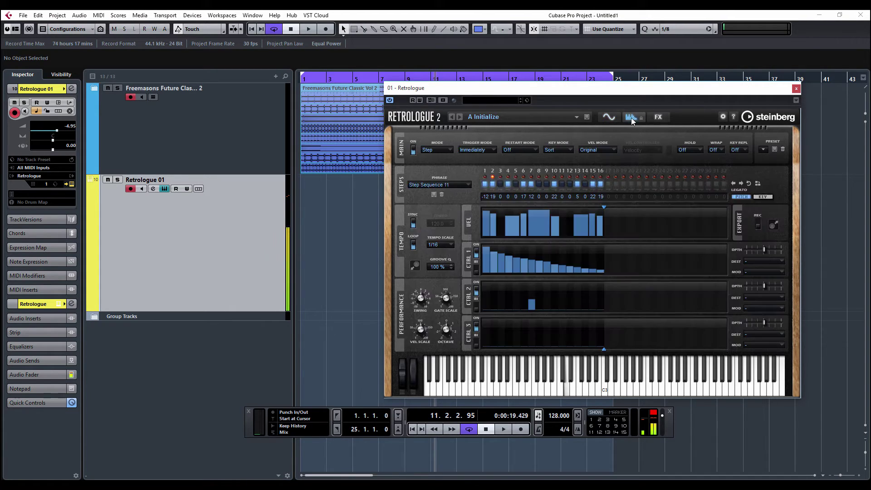
mouse_move(529, 267)
left_mouse_down()
mouse_move(496, 256)
mouse_move(530, 270)
mouse_move(595, 247)
mouse_move(618, 249)
mouse_move(502, 266)
left_mouse_up()
mouse_move(540, 292)
left_mouse_down()
mouse_move(486, 295)
mouse_move(589, 288)
mouse_move(569, 283)
left_mouse_up()
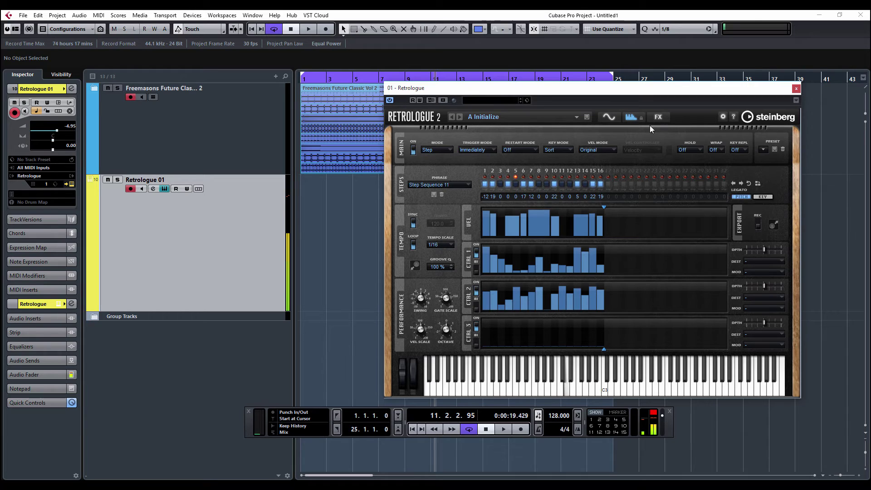
Route arpeggiator Controller 2 to Cutoff in the third modulation matrix slot and adjust its depth.
left_click(610, 116)
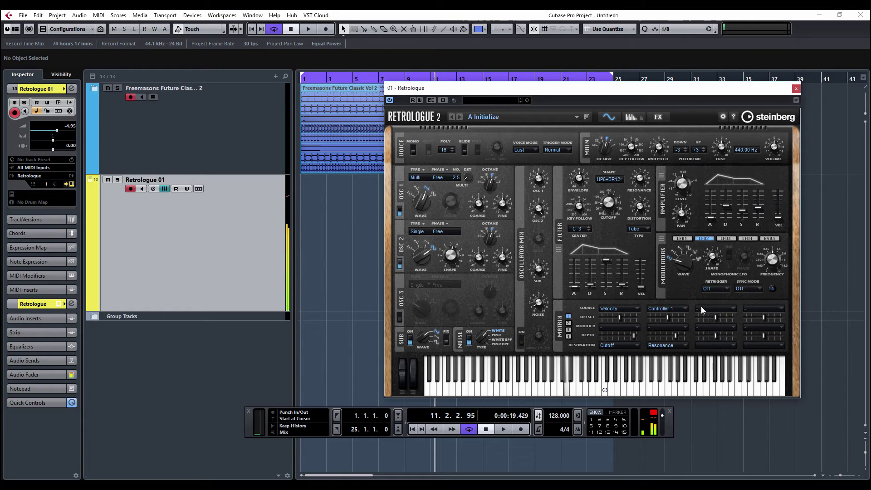
left_click(701, 308)
mouse_move(758, 276)
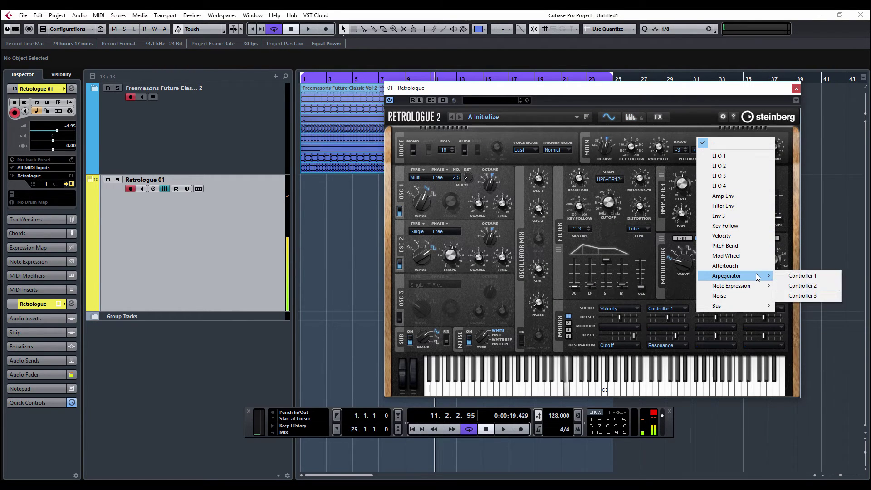
left_click(801, 285)
left_click(719, 345)
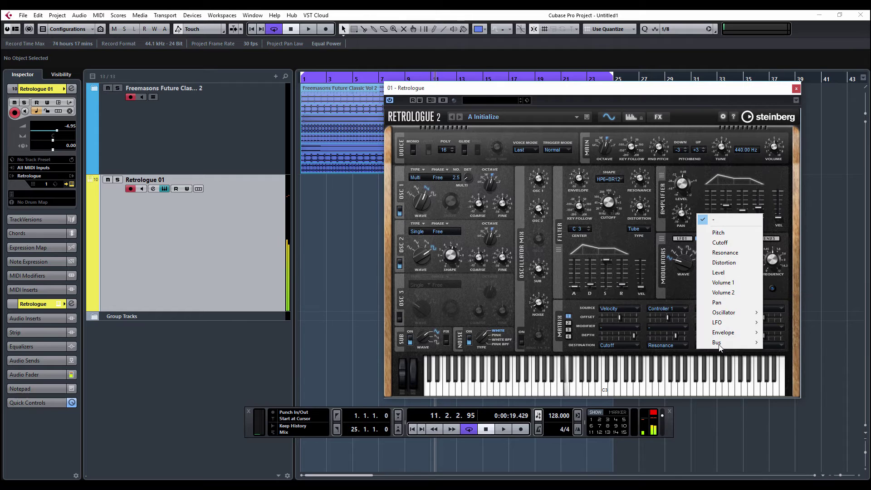
left_click(719, 243)
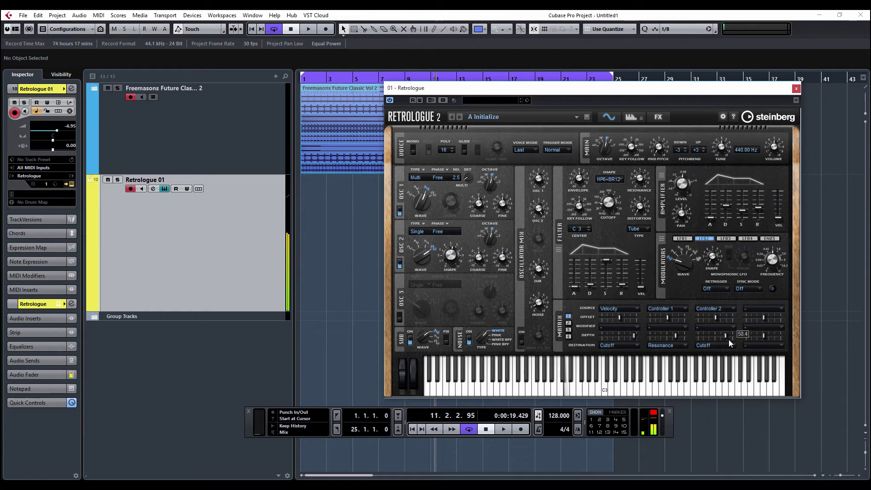
left_click_drag(728, 338, 725, 336)
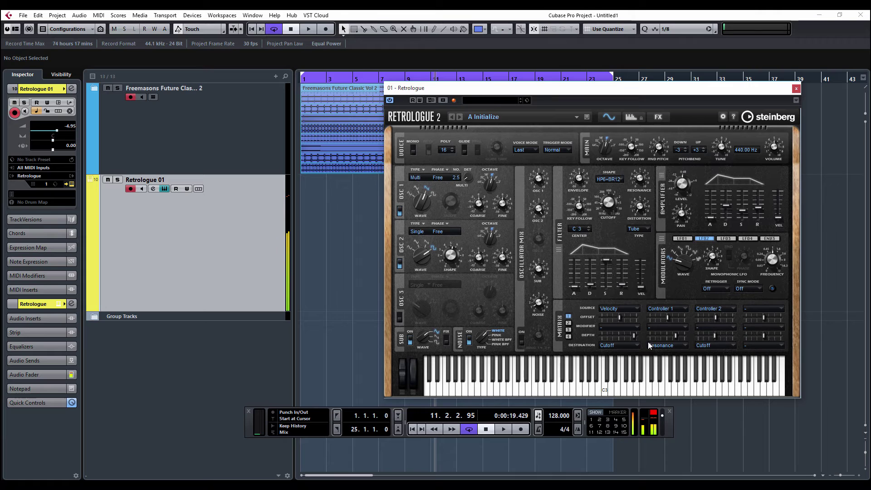
Lower the velocities of the arpeggiator's steps across the whole phrase to the minimum of 1.
left_click(630, 117)
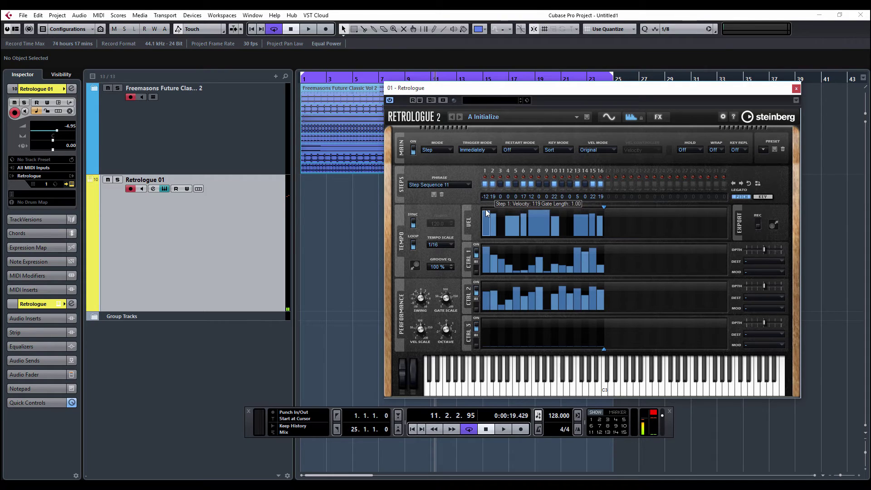
left_click_drag(523, 219, 568, 235)
left_click_drag(484, 231, 597, 240)
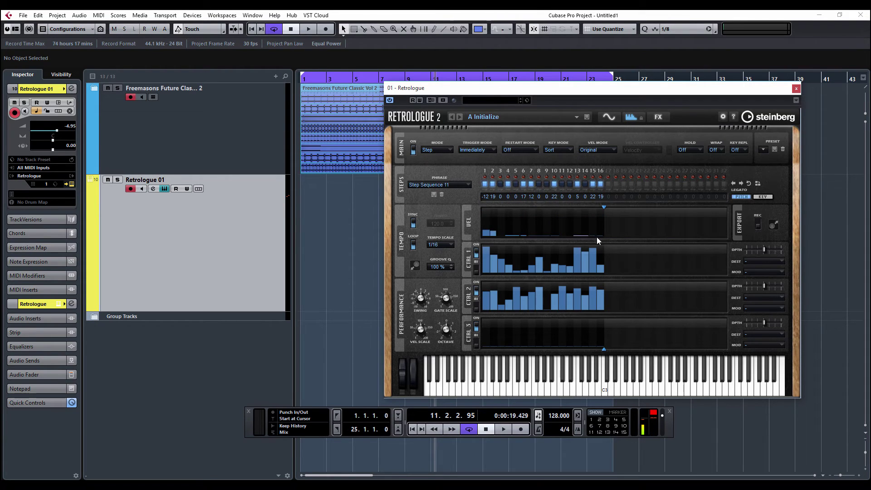
left_click(512, 212)
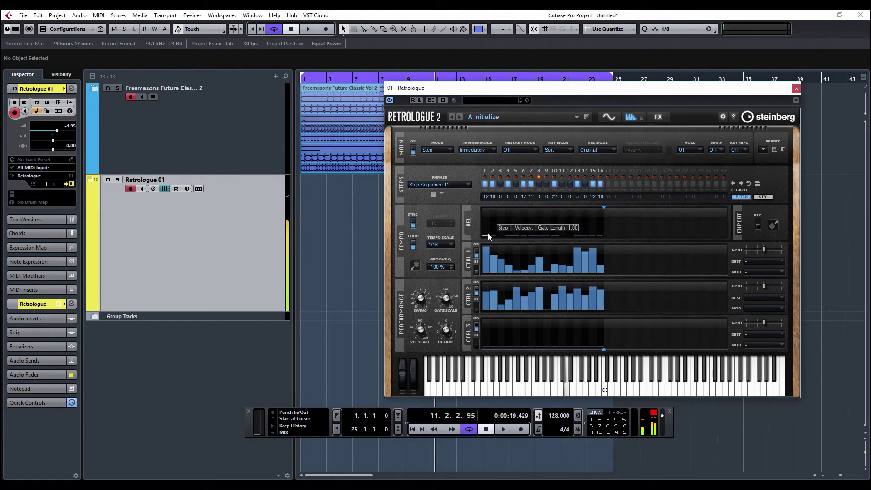
Raise the arpeggiator's step velocities and redraw them with varied levels across the 16 steps.
left_click_drag(484, 209, 630, 204)
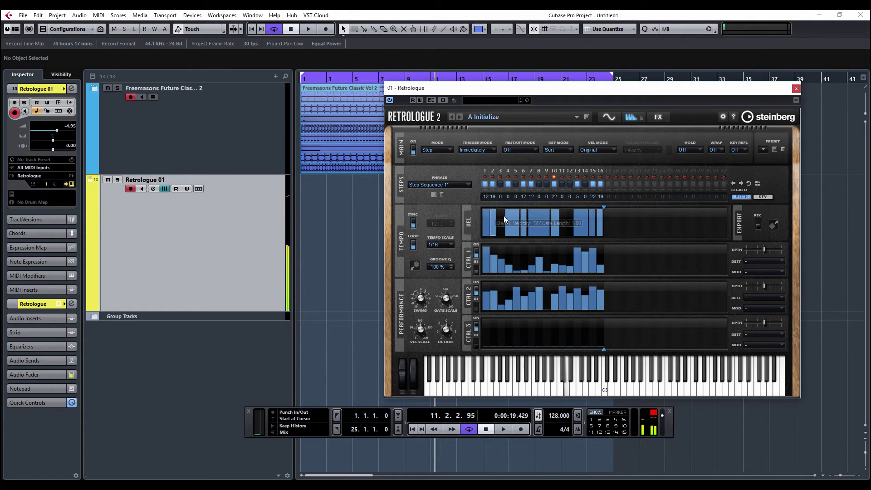
mouse_move(484, 221)
left_mouse_down()
mouse_move(570, 216)
mouse_move(590, 229)
mouse_move(598, 220)
mouse_move(523, 218)
mouse_move(584, 217)
mouse_move(554, 221)
left_mouse_up()
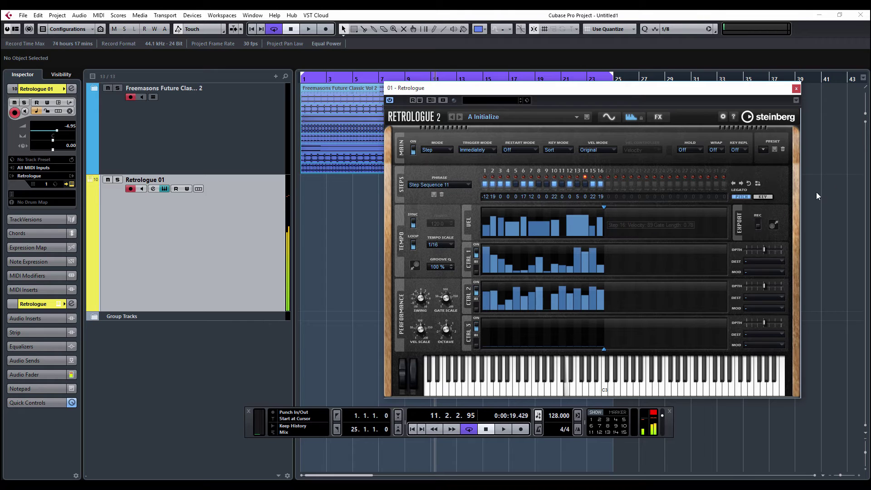
Change the destination of the Controller 2 slot in the modulation matrix to Pan.
left_click(608, 116)
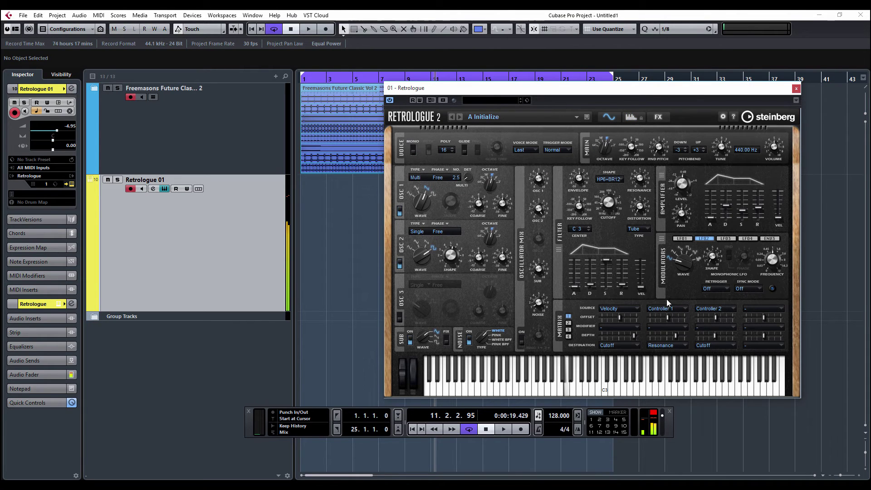
left_click(717, 345)
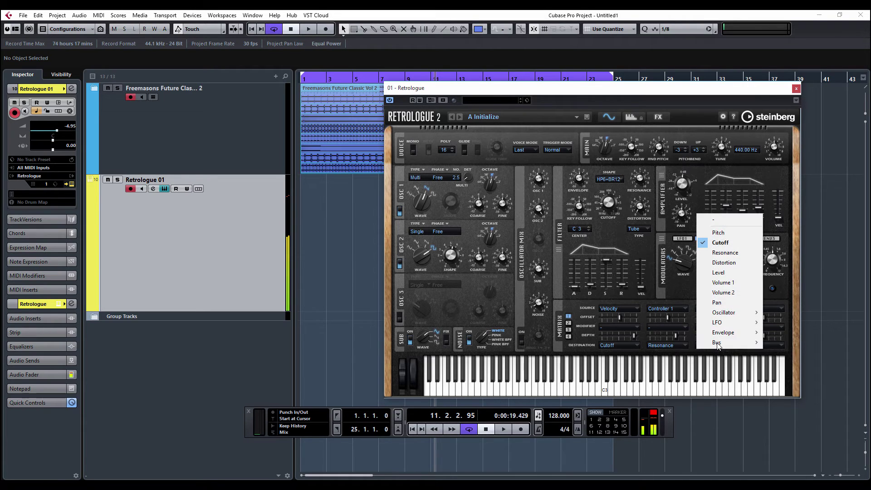
mouse_move(740, 313)
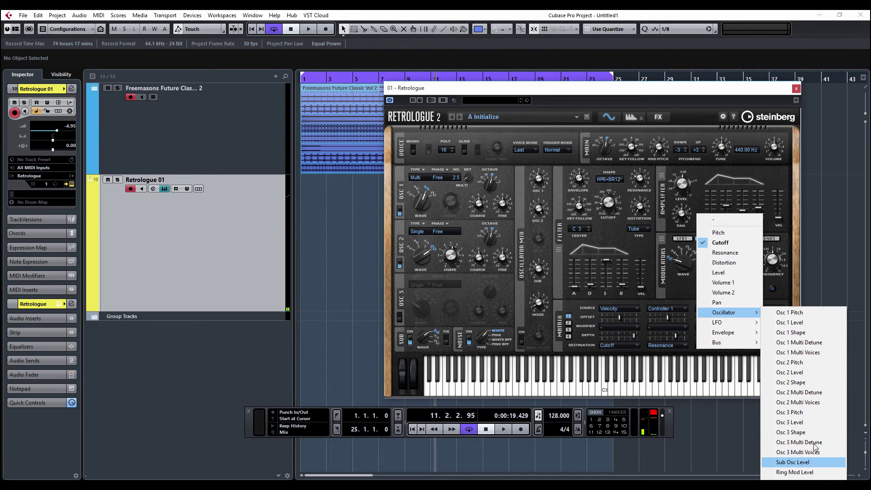
left_click(749, 301)
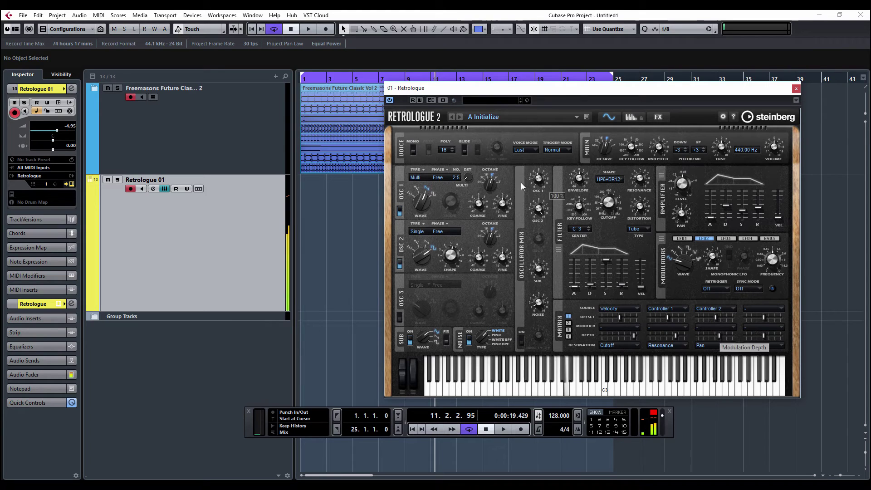
Enable the Delay and Reverb effects in the synth's effects chain.
left_click(657, 118)
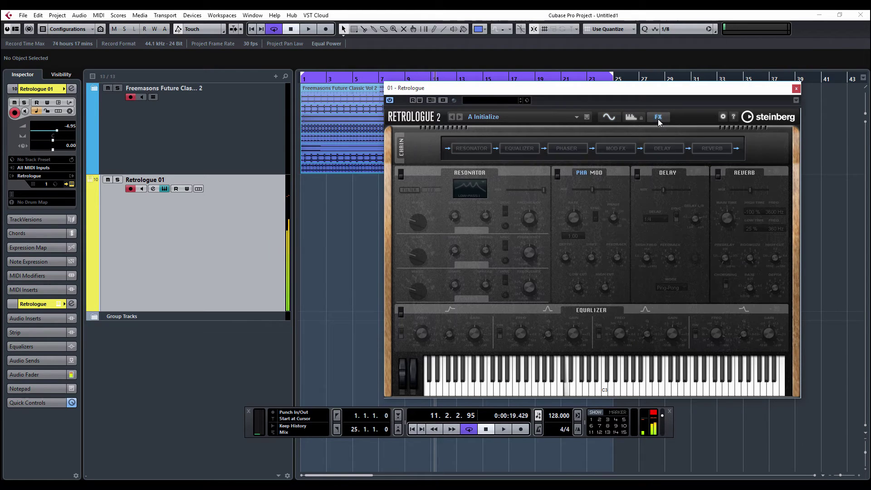
left_click(673, 148)
left_click(708, 149)
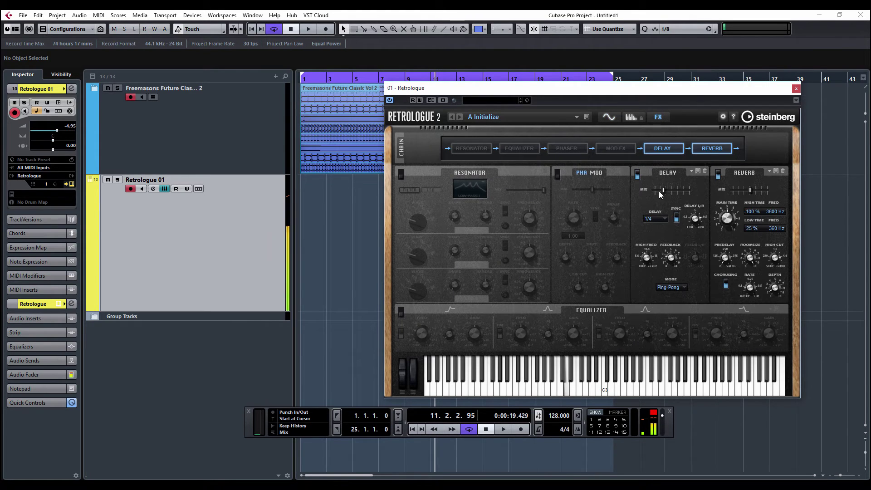
Set the delay time to 1/8 with its mix at about 8 %, and lower the reverb mix.
left_click(654, 219)
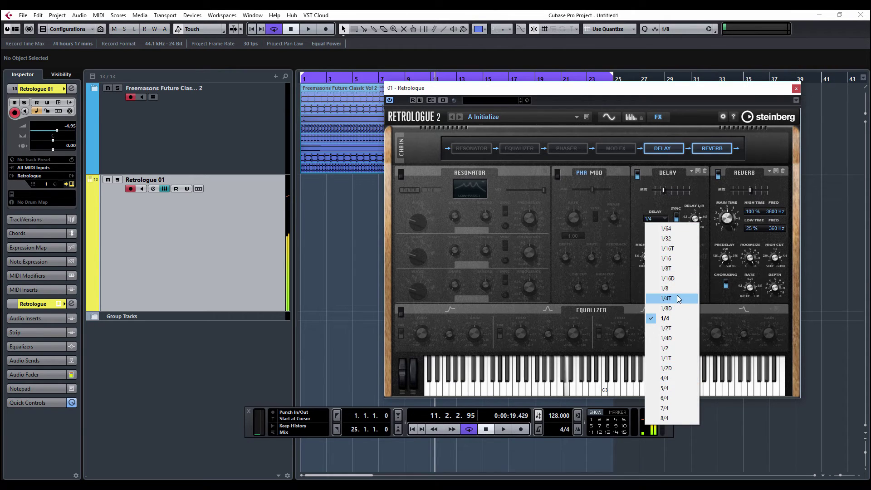
left_click(679, 298)
left_click(654, 220)
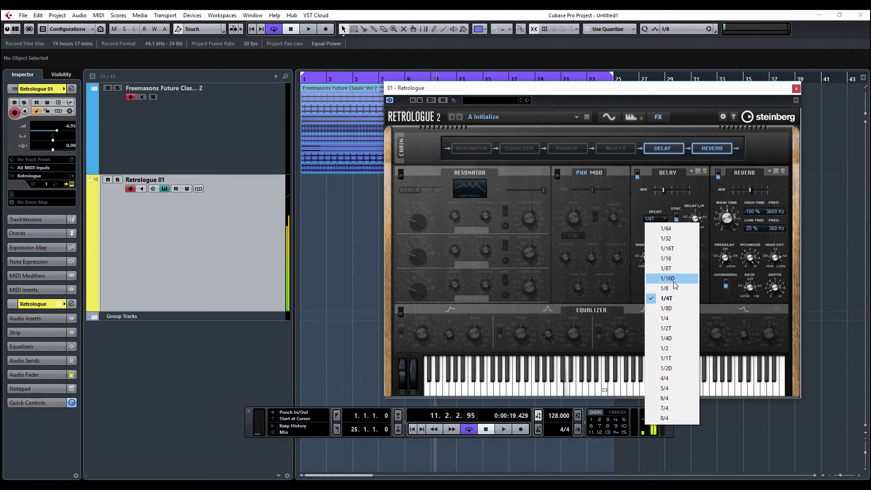
left_click(660, 291)
mouse_move(657, 191)
left_click_drag(658, 190, 661, 193)
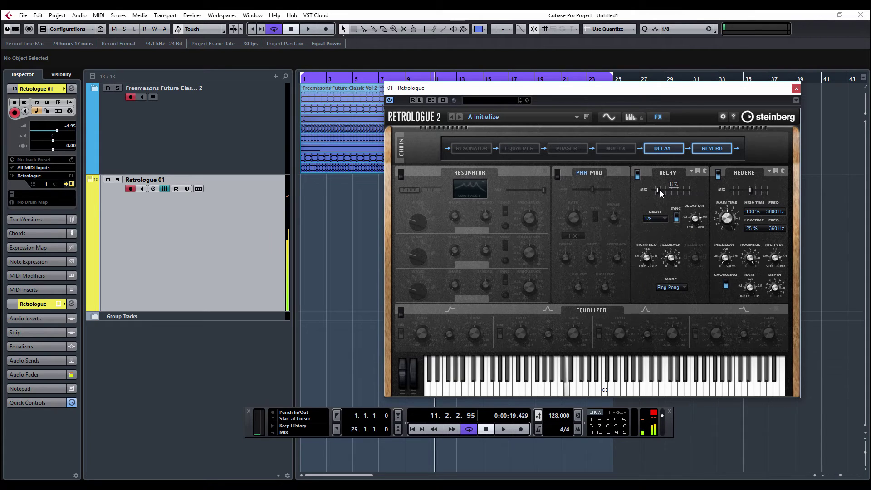
mouse_move(741, 190)
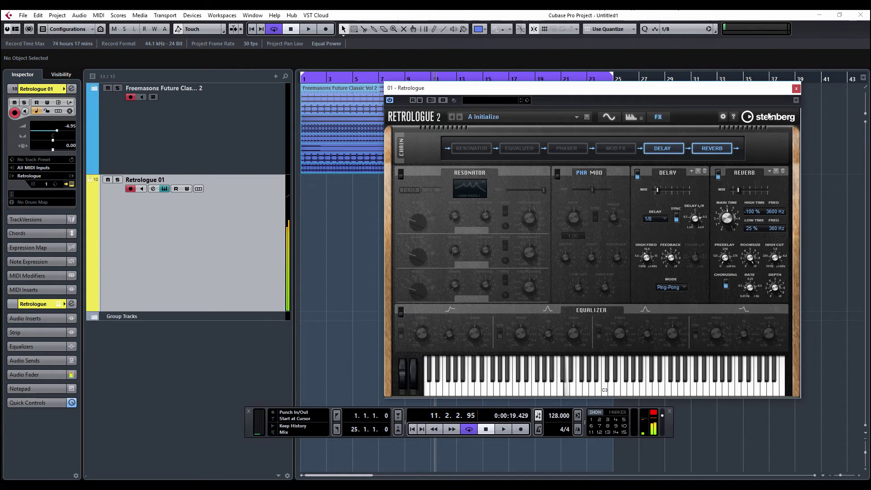
Close the synth editor and play the project from the start to hear the patch with the backing track.
left_click(796, 89)
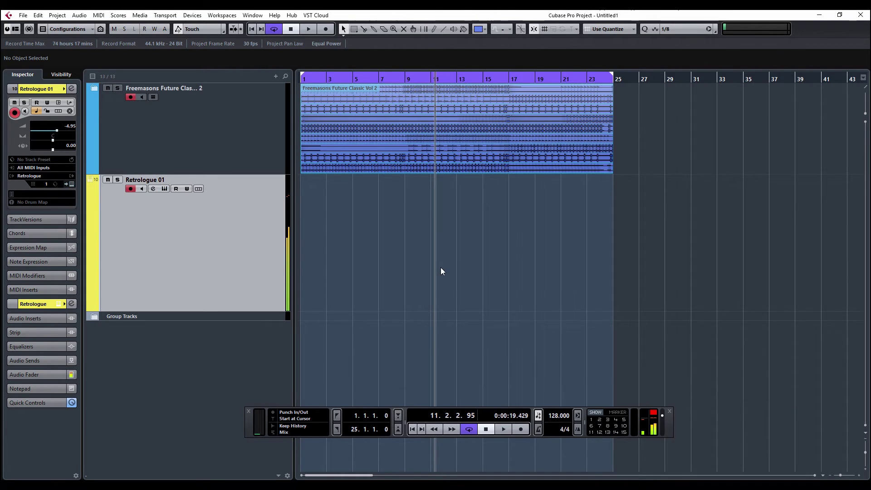
left_click(412, 428)
left_click(504, 430)
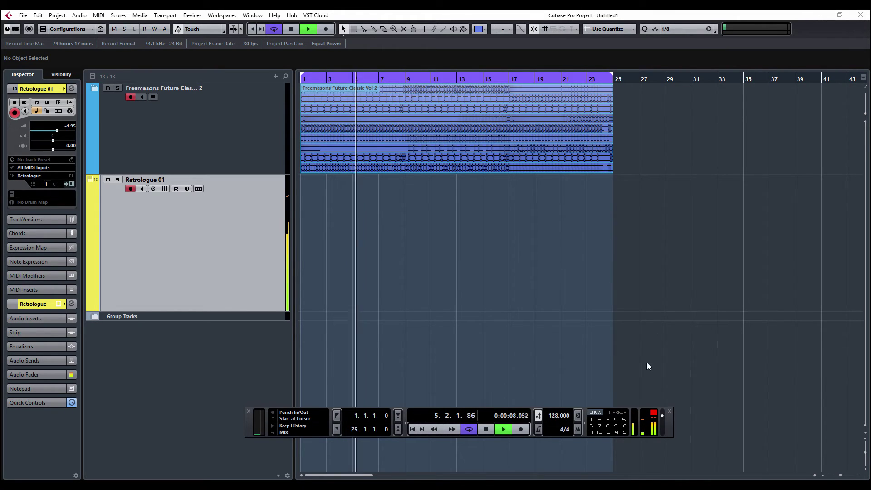
left_click(654, 413)
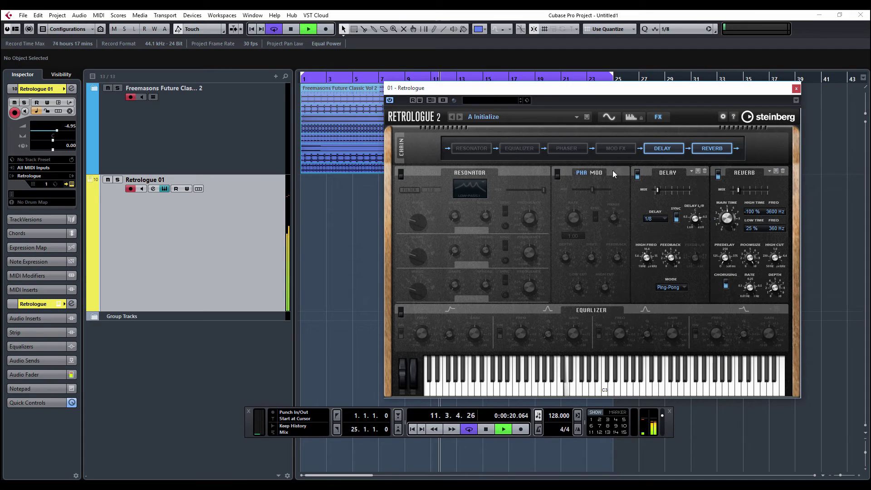
Adjust the synth's filter cutoff while the project plays.
left_click(608, 117)
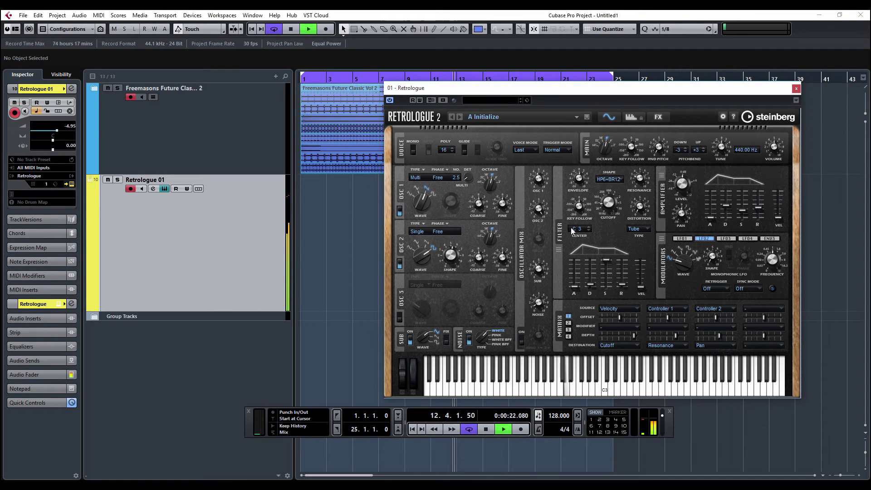
mouse_move(608, 203)
left_mouse_down()
mouse_move(609, 218)
mouse_move(608, 159)
mouse_move(605, 210)
left_mouse_up()
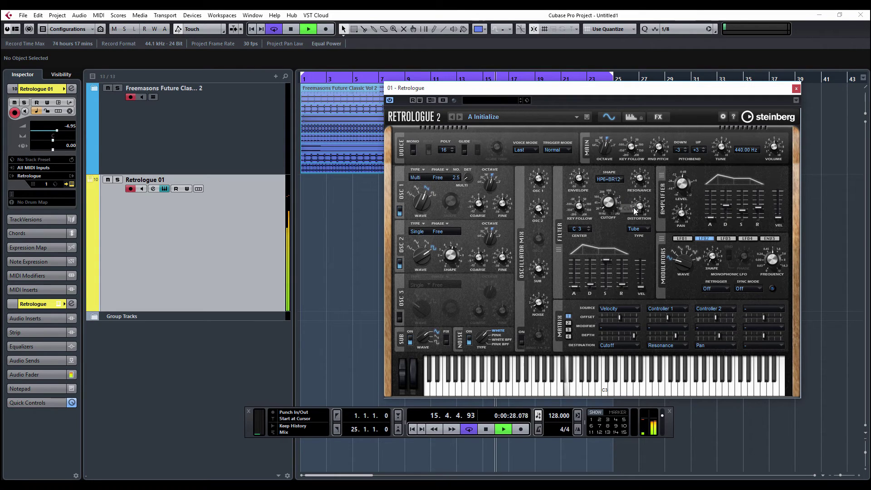
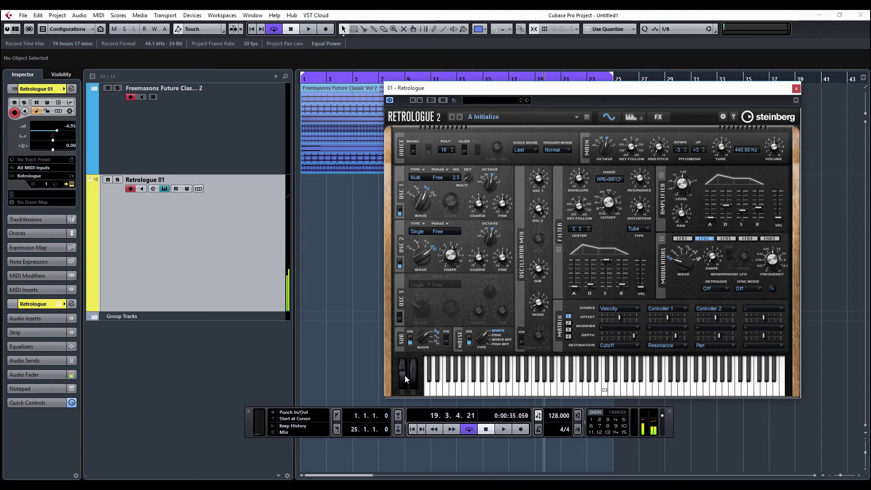
Route Mod Wheel to Level in the fourth modulation matrix slot and give it a negative depth during playback.
left_click(753, 312)
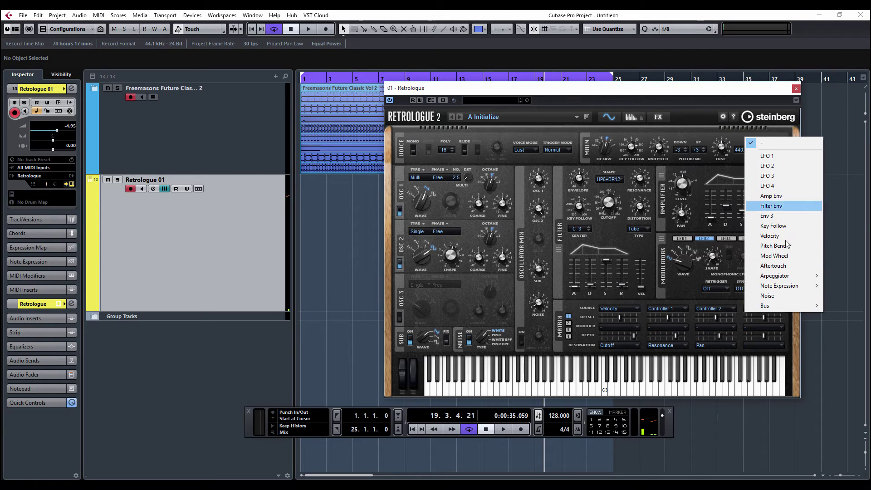
left_click(789, 256)
left_click(758, 345)
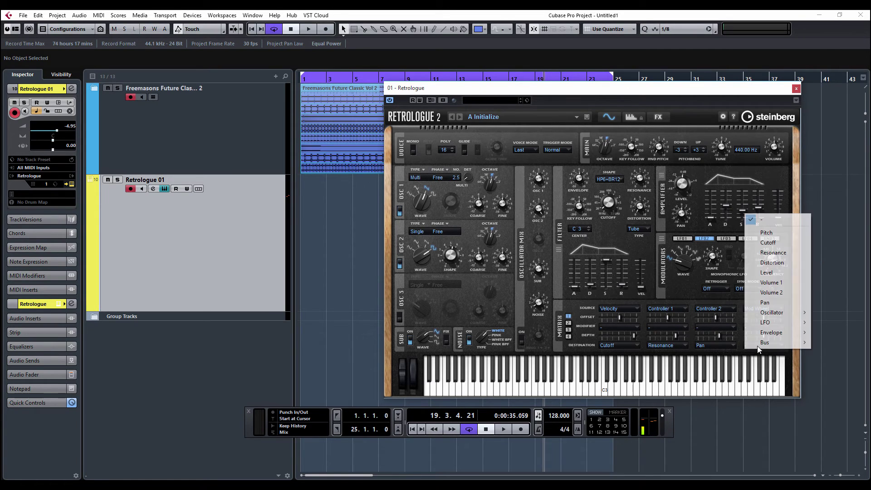
left_click(787, 271)
key("space")
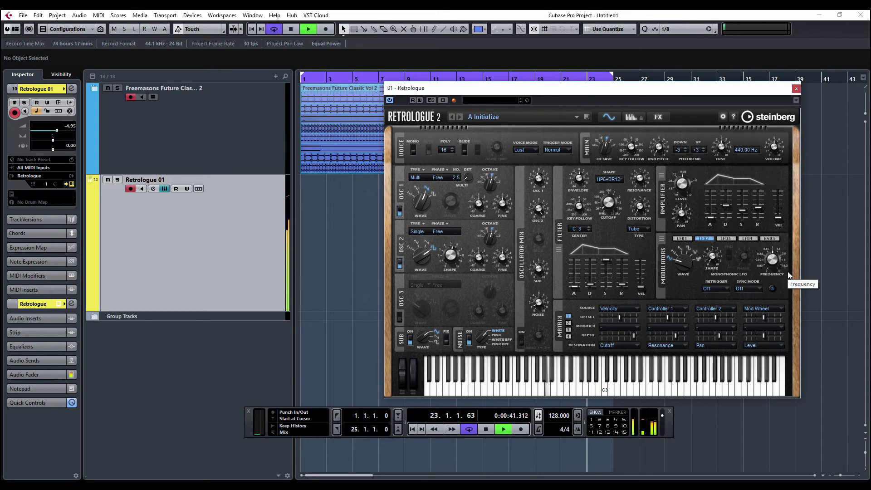
left_click_drag(767, 336, 730, 334)
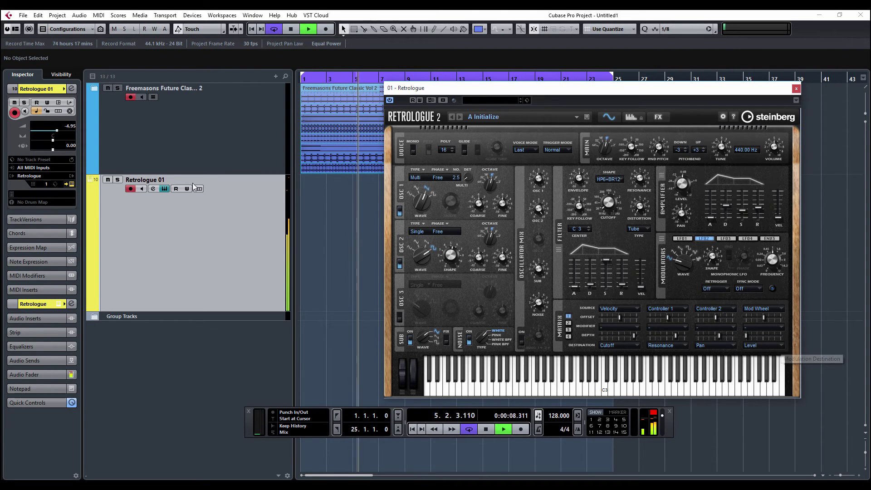
Stop playback, create a MIDI part on the Retrologue 01 track across the loop range, and draw one sustained C1 note through it.
key("Escape")
key("space")
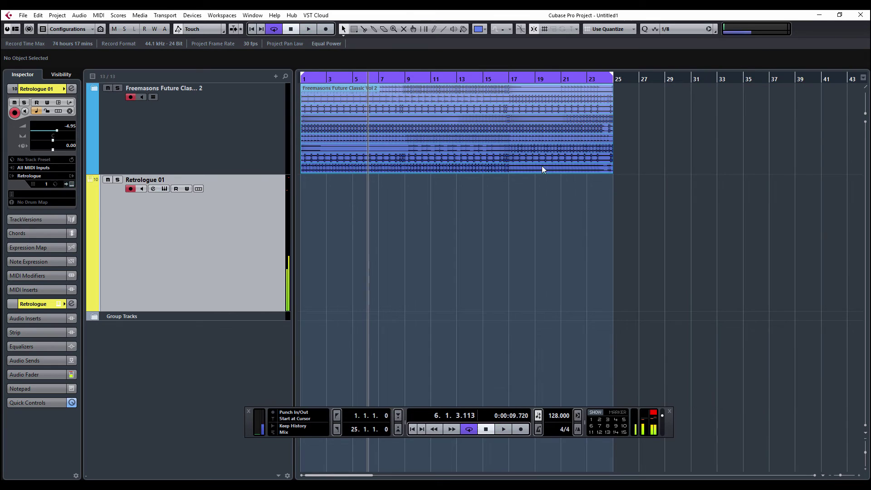
double_click(313, 246)
double_click(328, 257)
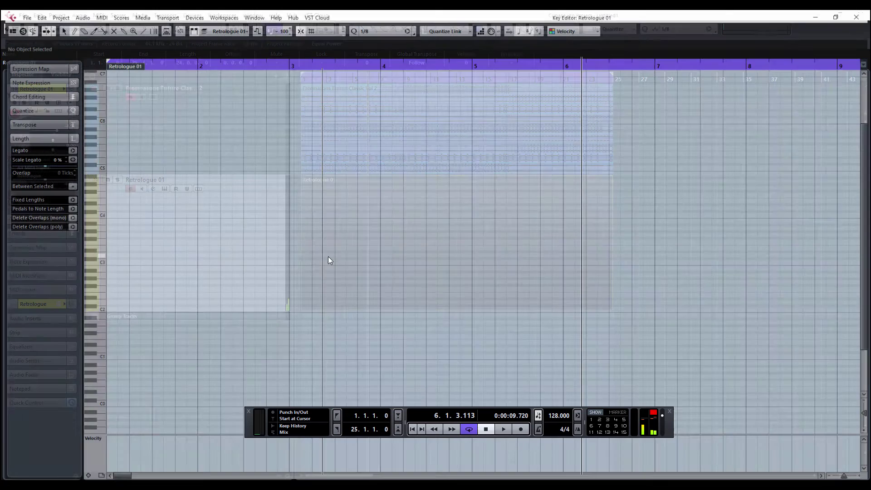
mouse_move(158, 361)
left_mouse_down()
mouse_move(862, 357)
mouse_move(521, 357)
left_mouse_up()
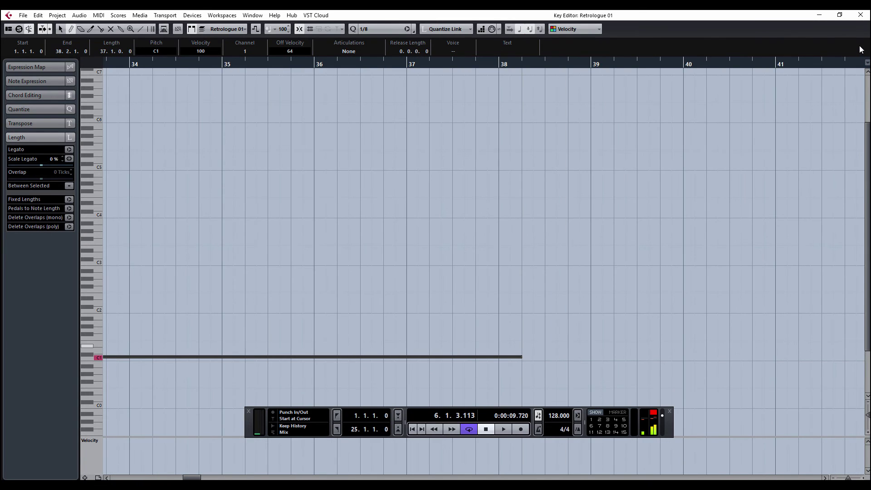
left_click(860, 15)
Play the part from the start and set the Mod Wheel to Level modulation depth to about -32.5.
left_click(414, 426)
key("space")
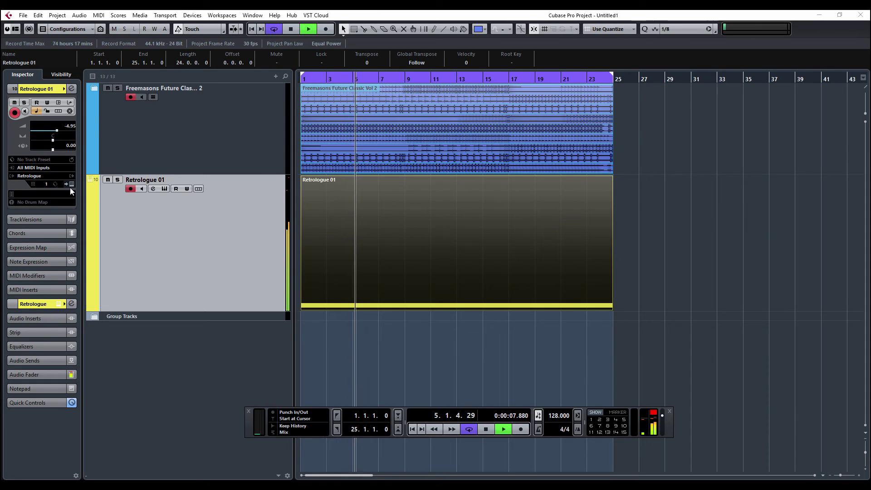
left_click(69, 111)
left_click_drag(745, 336, 755, 337)
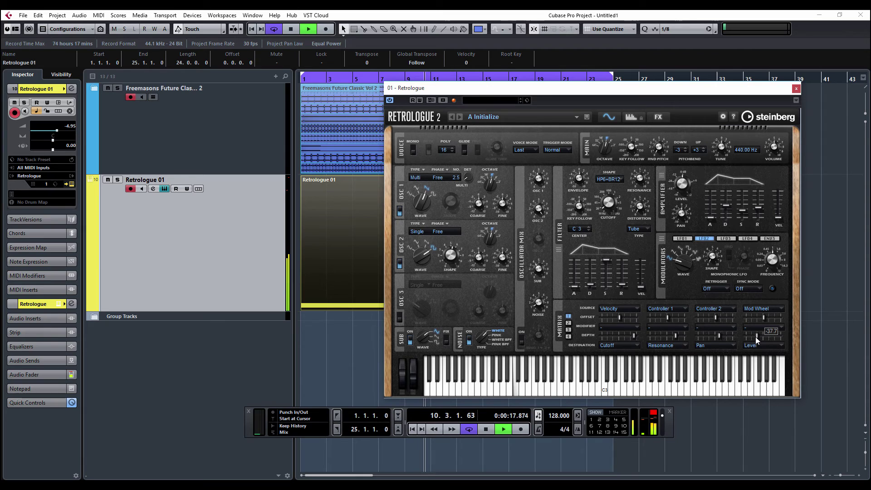
mouse_move(755, 336)
left_mouse_down()
mouse_move(768, 337)
mouse_move(757, 337)
left_mouse_up()
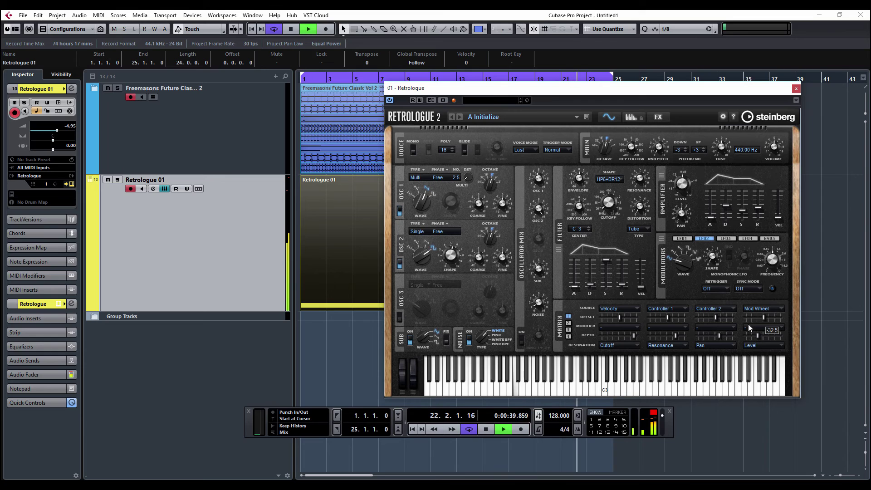
Fine-tune the filter cutoff in its low range while the part plays, and stop playback.
scroll(610, 203, "down", 5)
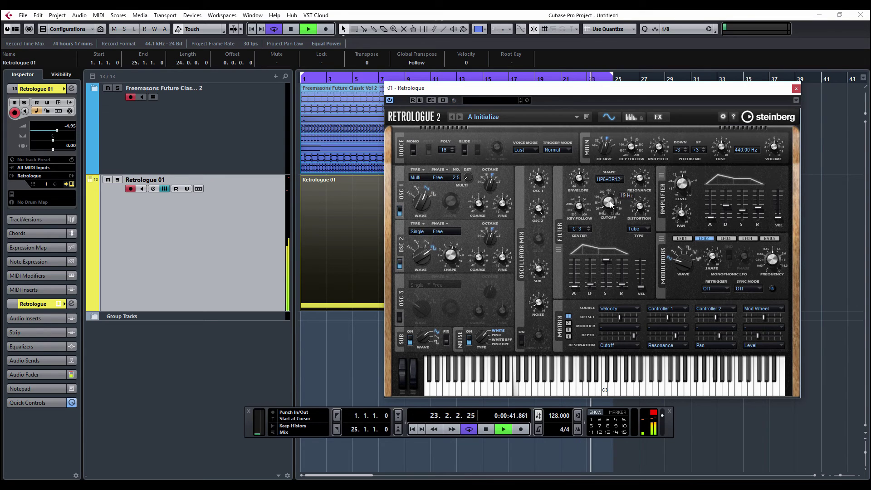
mouse_move(611, 204)
left_mouse_down()
mouse_move(611, 195)
mouse_move(608, 202)
left_mouse_up()
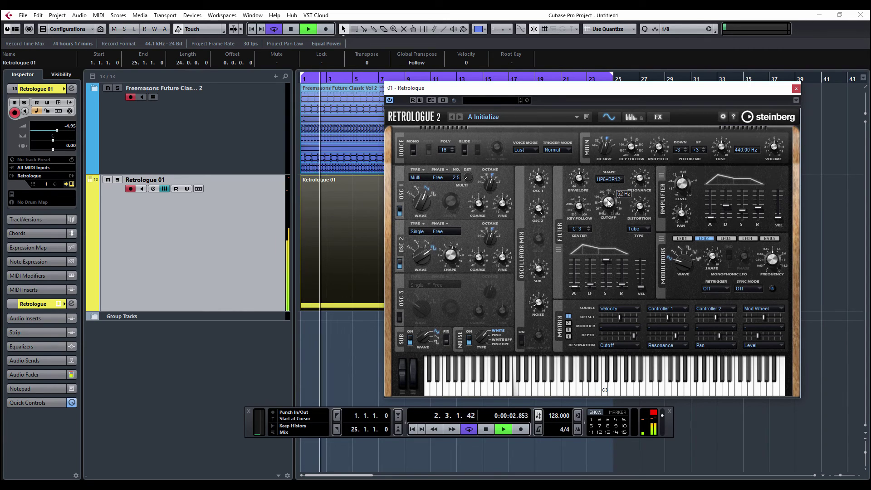
left_click_drag(608, 203, 608, 201)
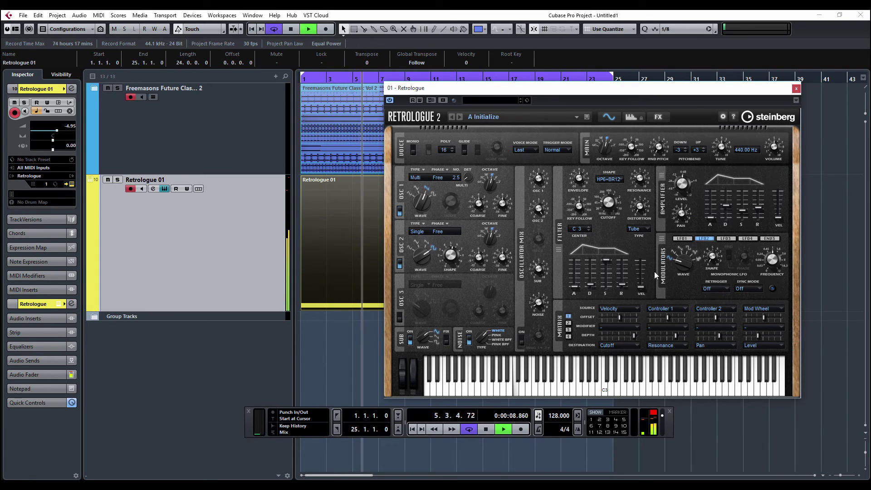
key("space")
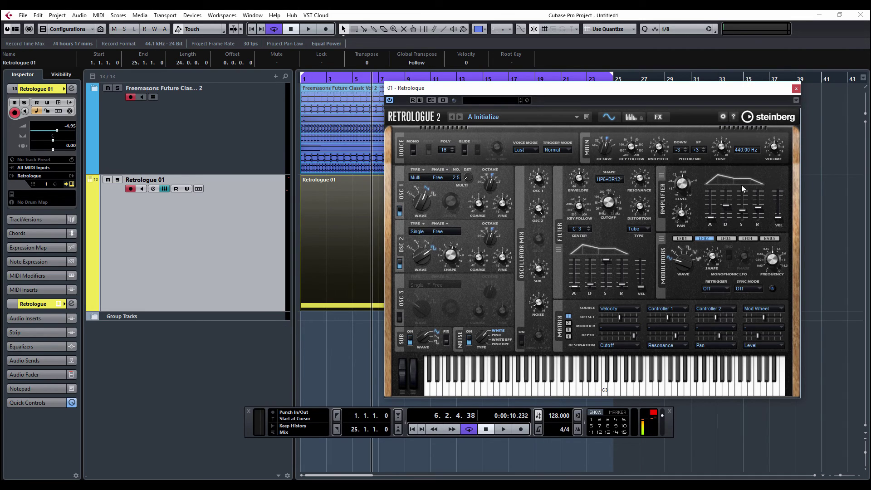
Enable the Resonator in the synth's effects chain.
left_click(630, 118)
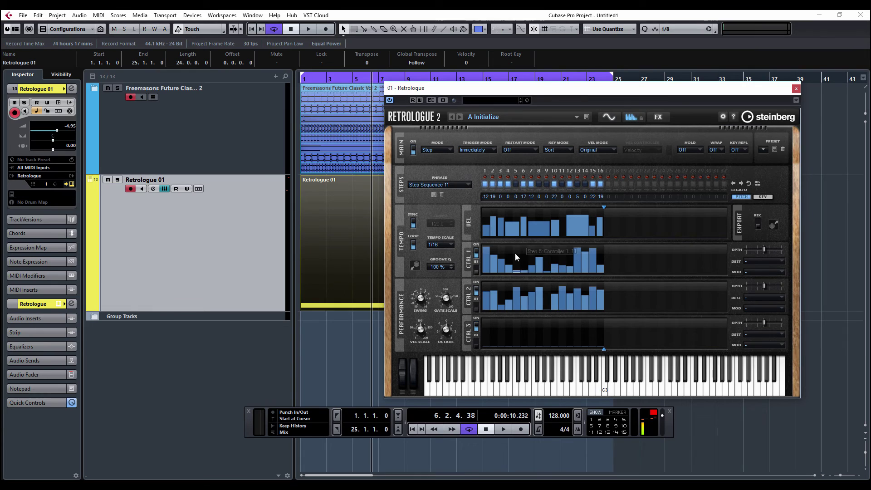
left_click(664, 119)
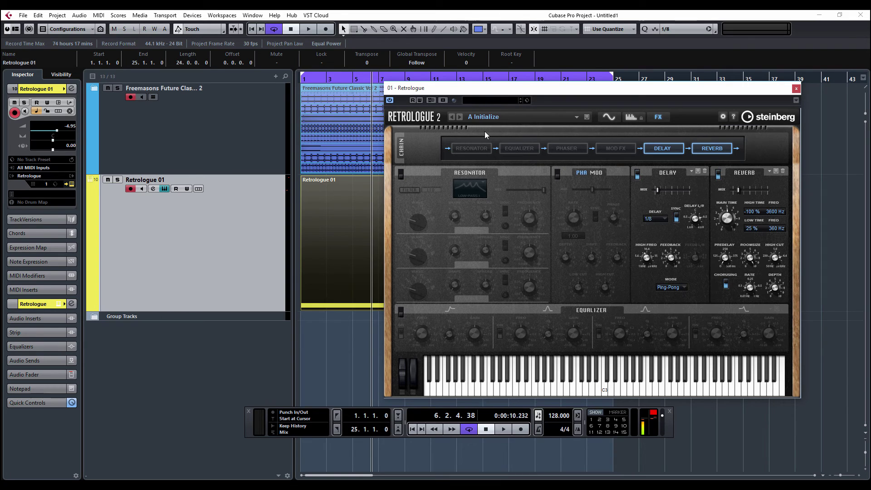
left_click(466, 147)
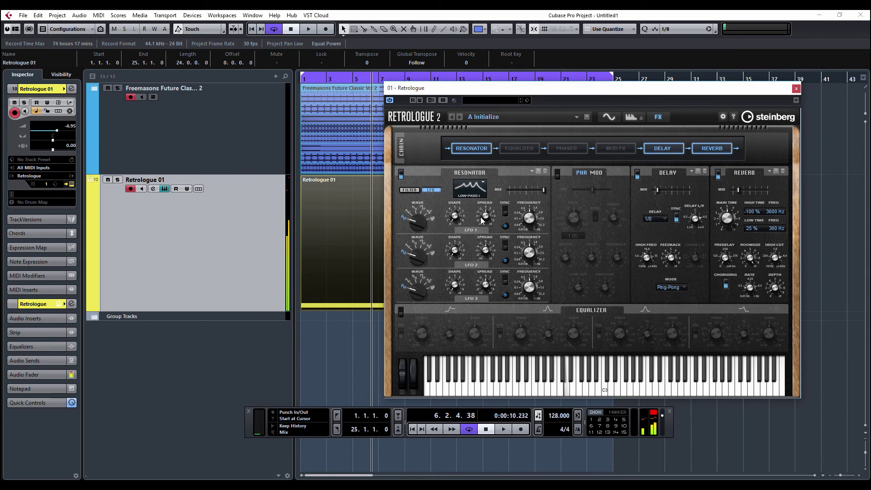
Load the Random Band-Pass preset into the Resonator and adjust the filter cutoff of its high band.
left_click(409, 190)
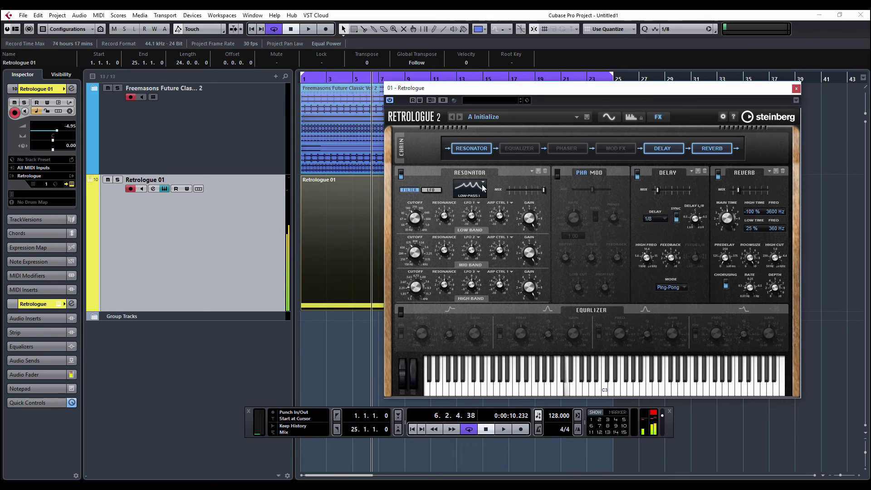
left_click(532, 172)
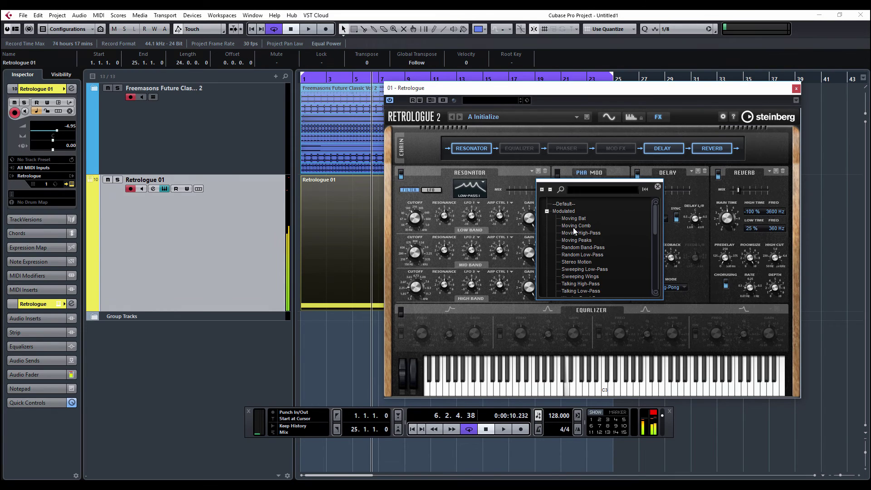
left_click(585, 247)
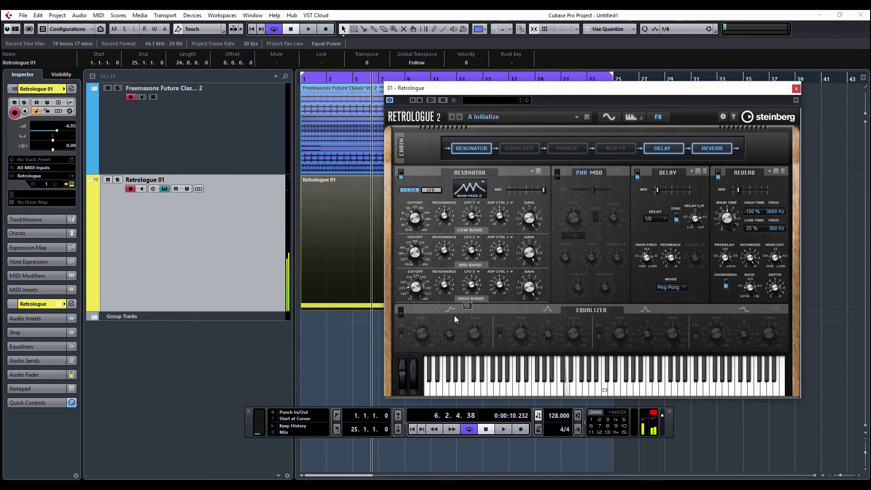
left_click_drag(412, 285, 416, 277)
Adjust the frequencies of the Resonator's three LFOs.
left_click(429, 190)
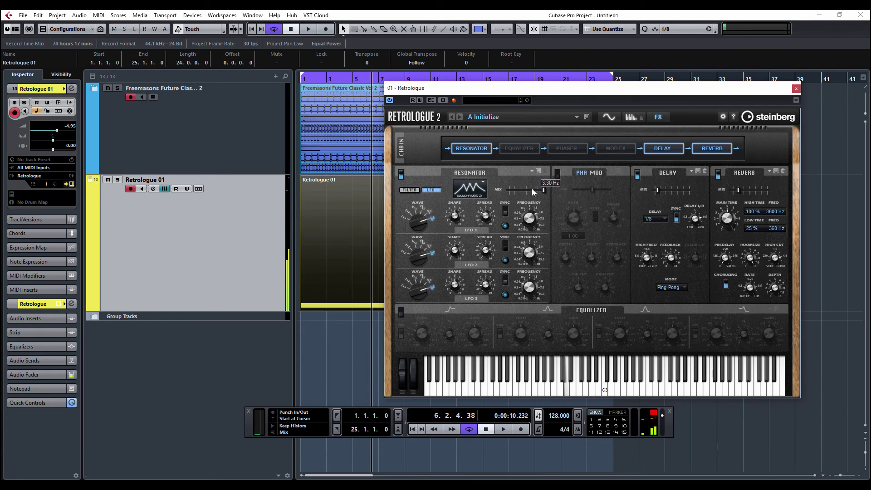
left_click_drag(526, 257, 529, 253)
left_click_drag(532, 285, 534, 277)
left_click_drag(527, 226, 528, 232)
Play the part from the start, lower the Resonator's mix to roughly half, and stop playback.
key("space")
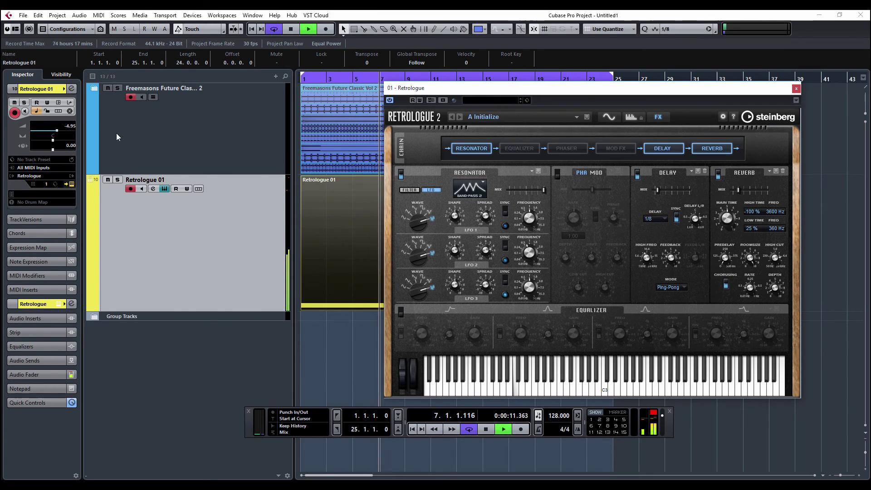
key("Home")
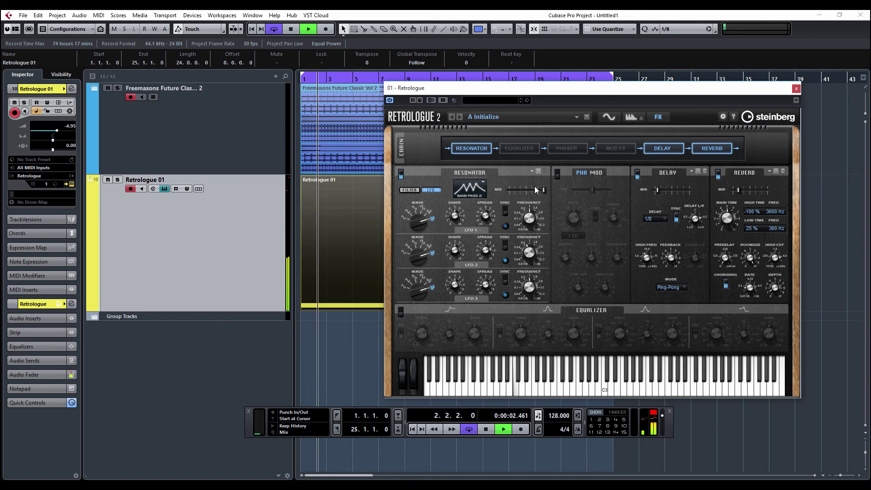
left_click_drag(534, 190, 522, 189)
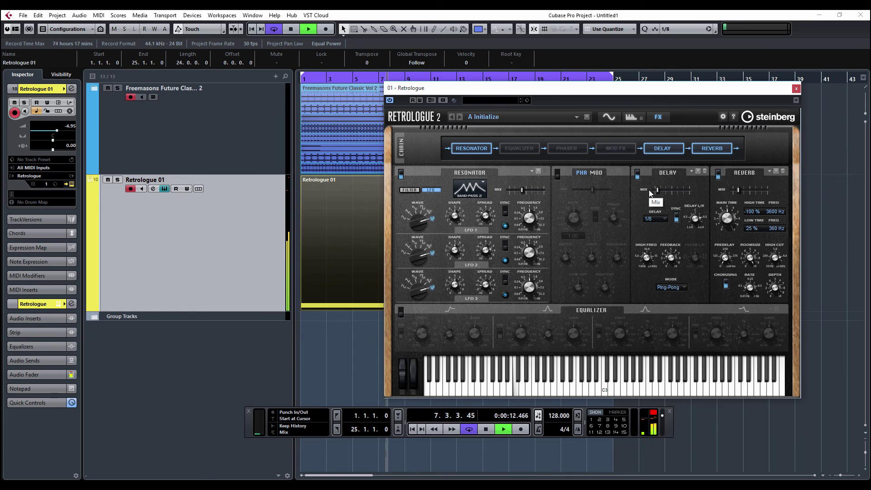
key("space")
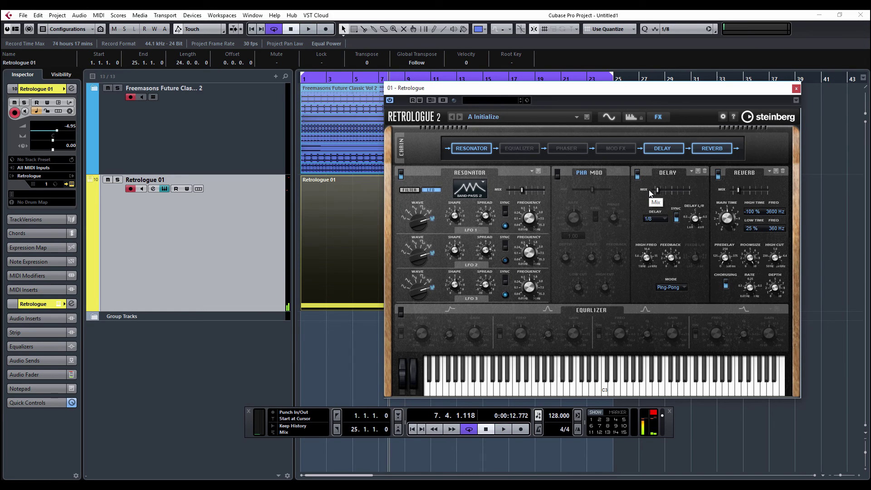
Review how the matrix assigns velocity and the controllers, comparing it with the arpeggiator's step lanes.
left_click(609, 117)
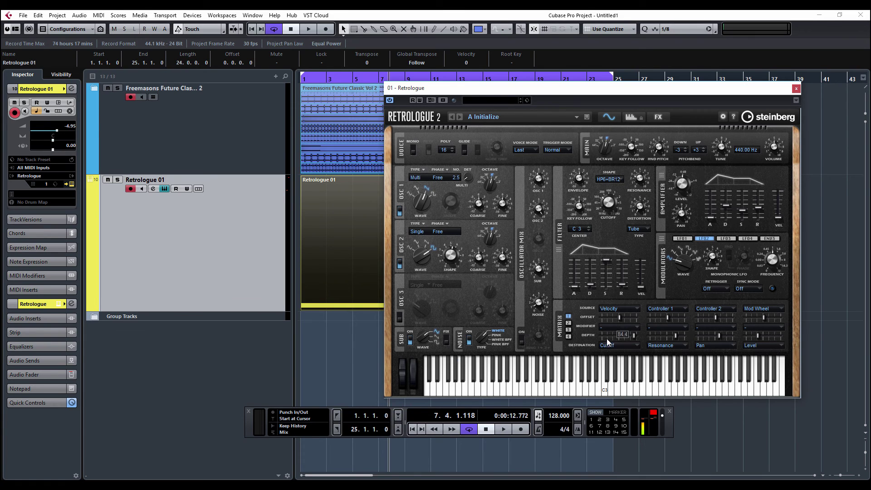
left_click(636, 118)
mouse_move(503, 222)
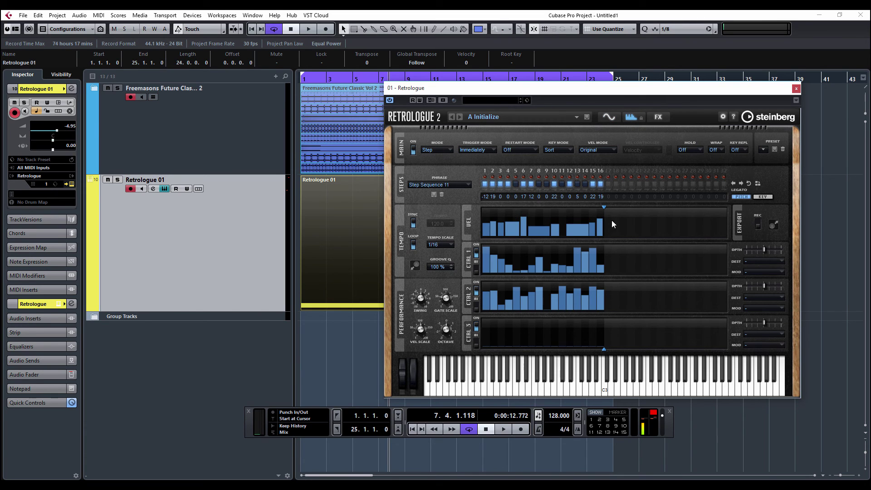
left_click(612, 118)
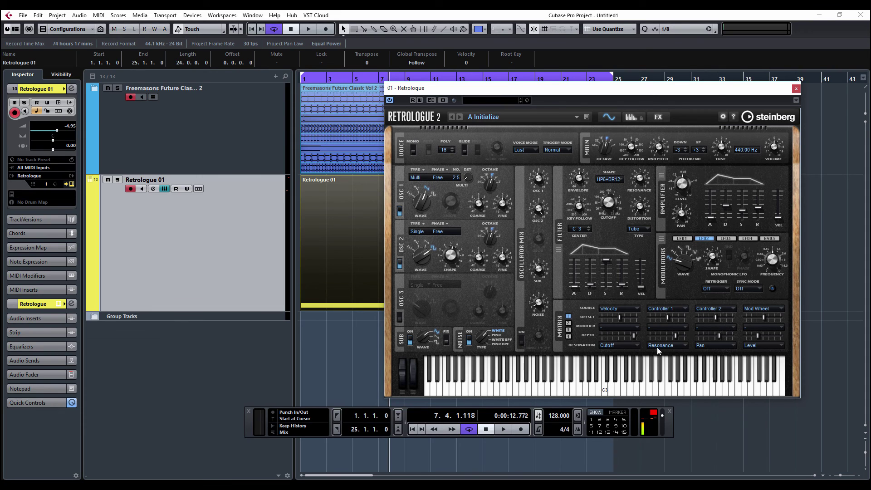
mouse_move(640, 181)
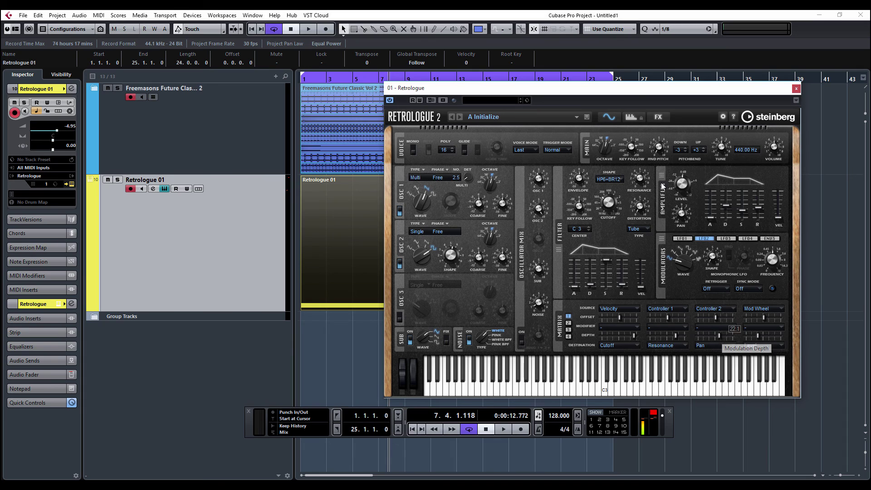
Redraw steps 1 to 9 of the arpeggiator's Controller 2 lane at an even level of about 70.
left_click(630, 118)
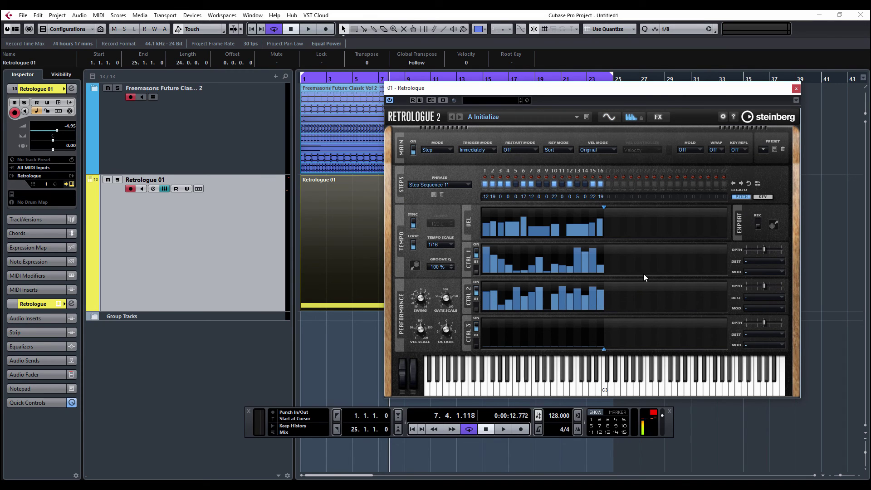
left_click(484, 301)
mouse_move(485, 303)
left_mouse_down()
mouse_move(499, 291)
mouse_move(490, 295)
left_mouse_up()
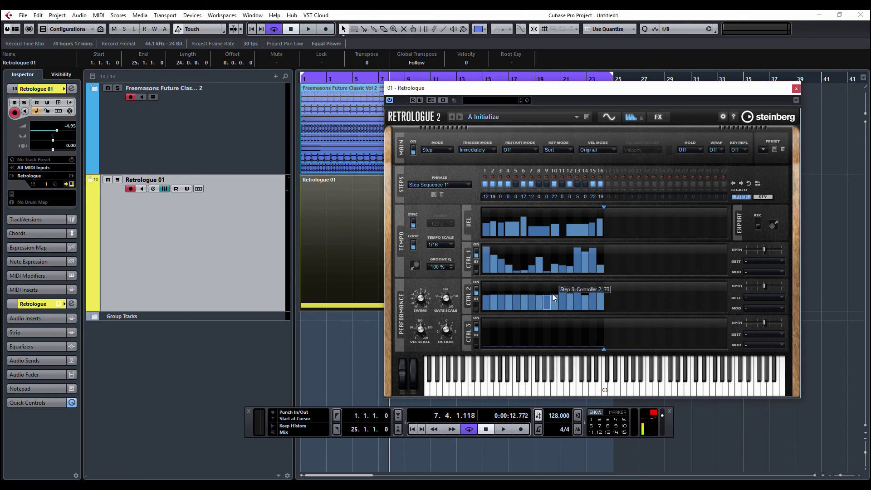
left_click_drag(542, 298, 517, 301)
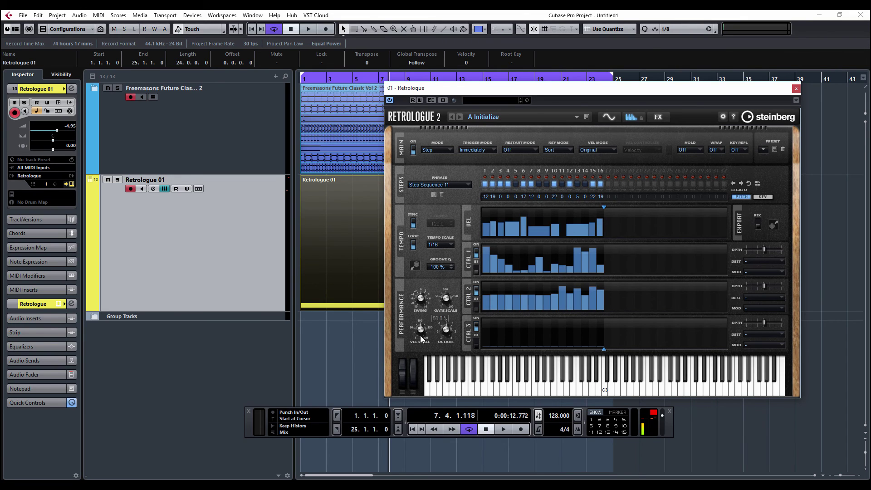
Play the part to audition the arpeggiator's gate scale and velocity scale, and stop playback.
mouse_move(441, 304)
key("space")
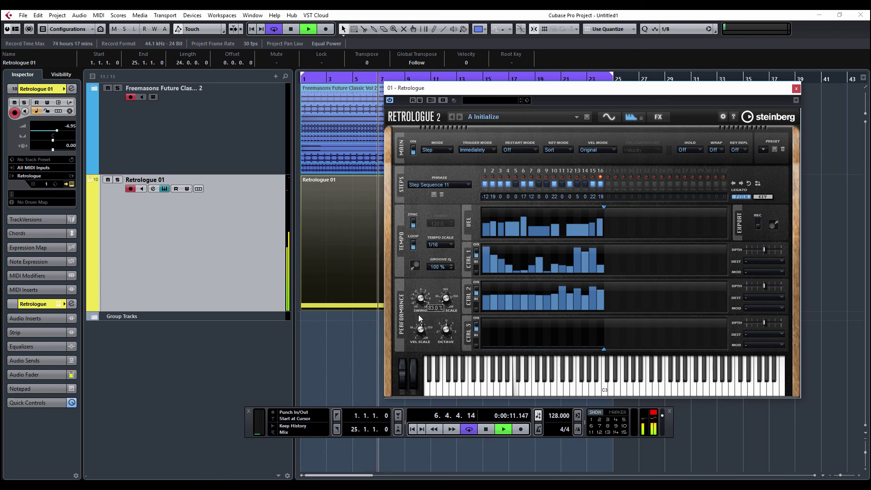
mouse_move(421, 338)
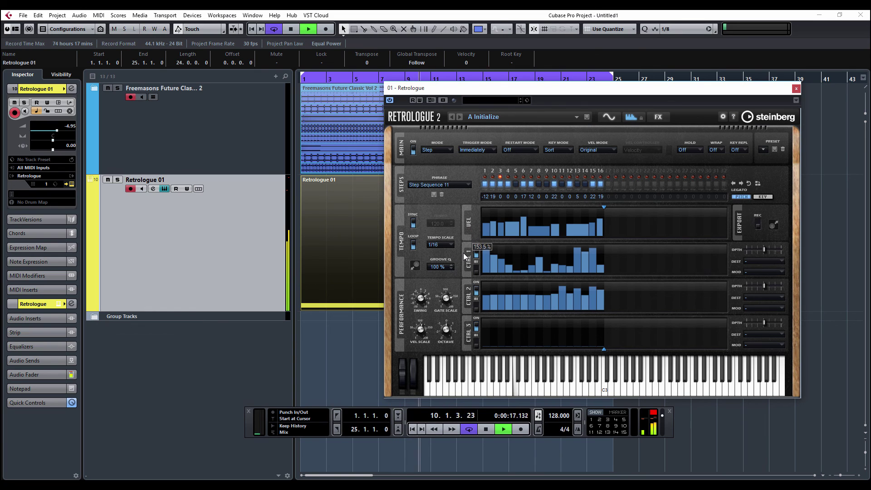
right_click(445, 301)
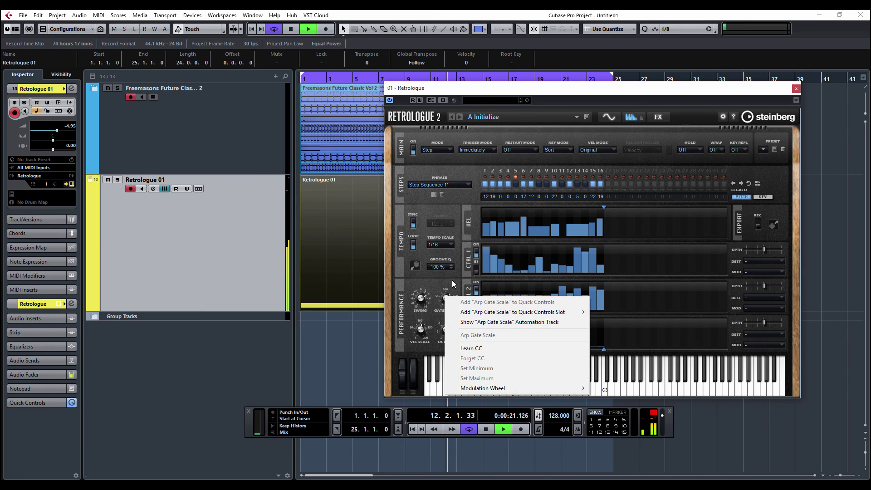
left_click(453, 279)
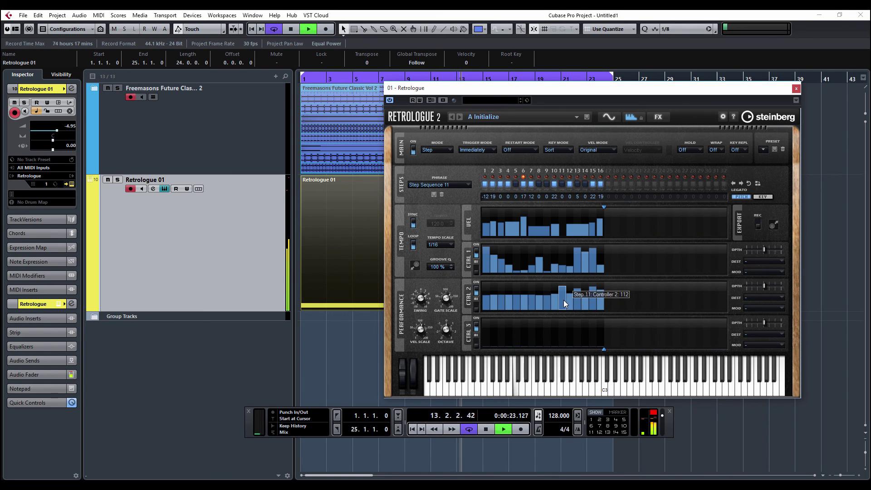
key("space")
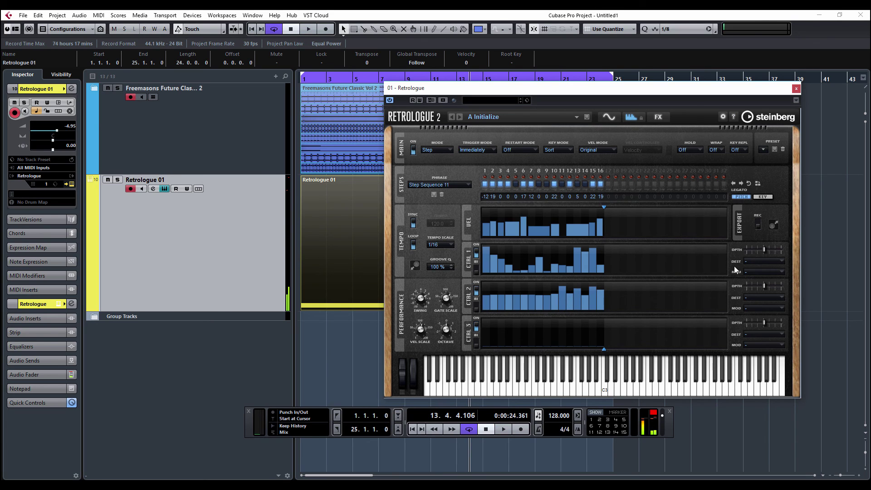
Examine the modulation destinations offered for the arpeggiator's Controller 1 lane, including the Envelope options, and leave it unassigned.
left_click(760, 261)
left_click(717, 268)
left_click(618, 118)
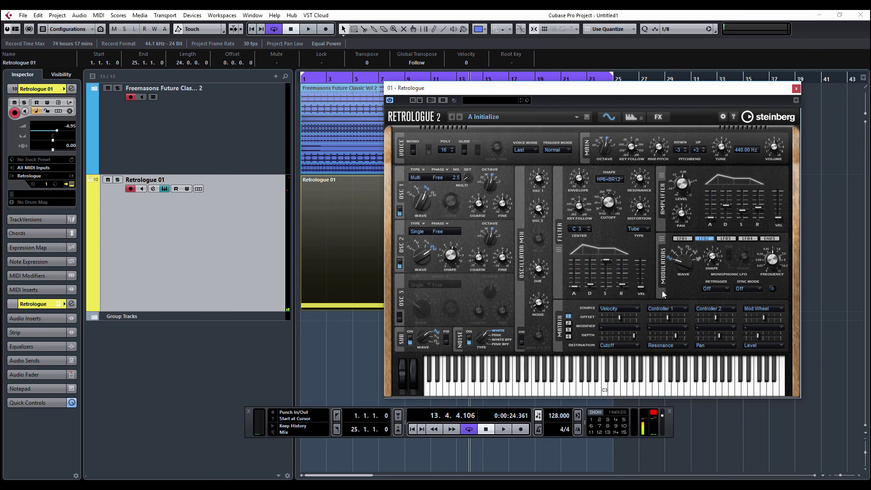
left_click(643, 119)
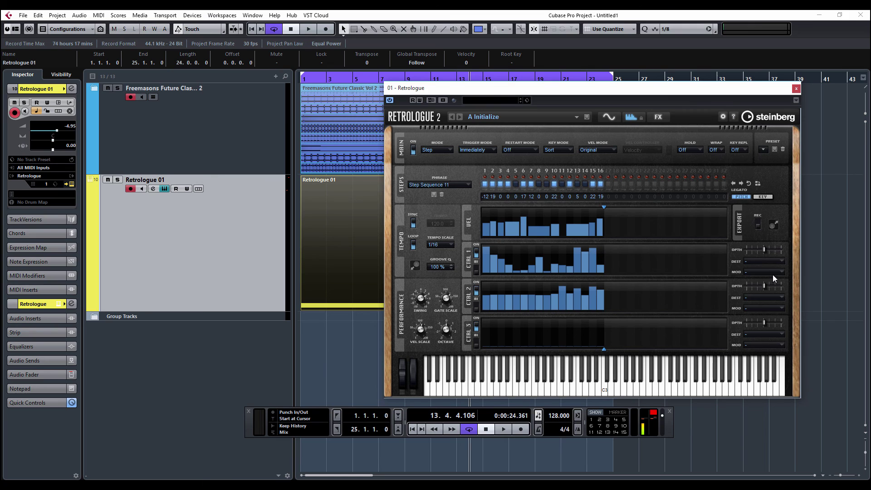
left_click(766, 261)
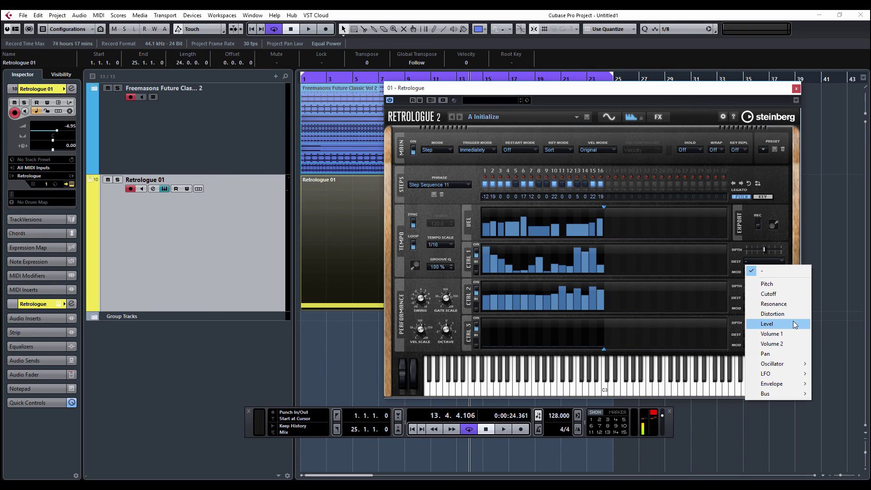
mouse_move(792, 364)
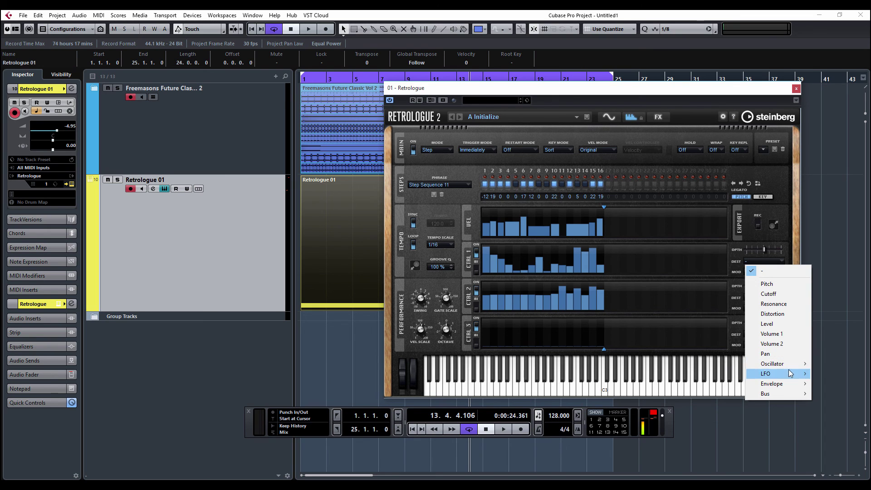
mouse_move(793, 386)
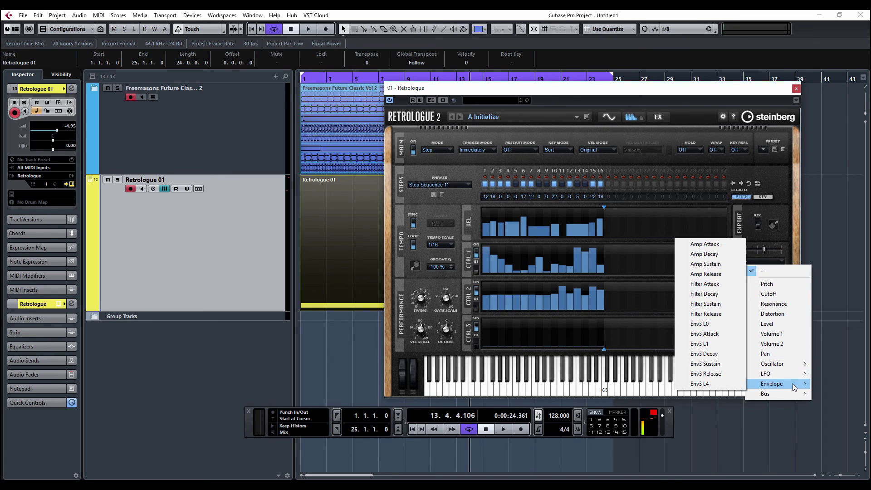
left_click(685, 96)
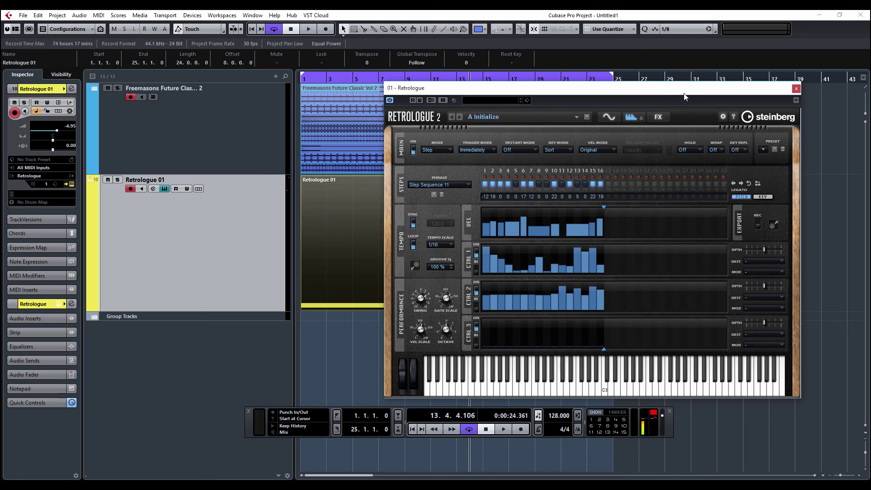